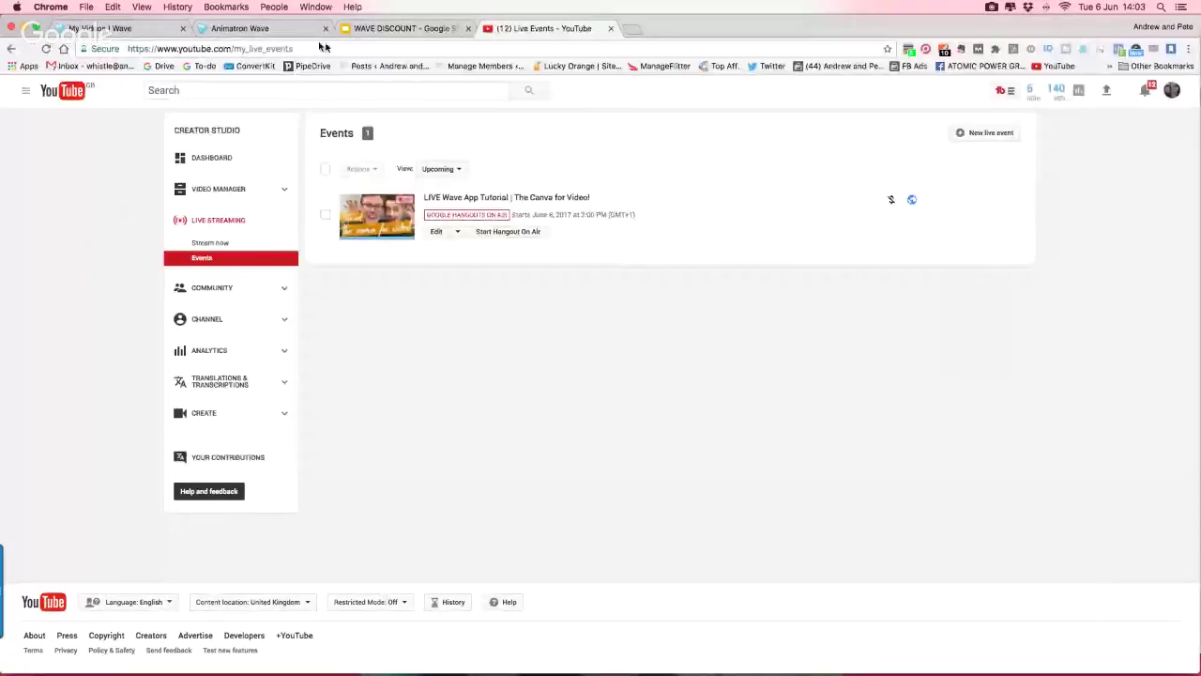
# Switch to the 'My Videos | Wave' browser tab to show the saved Wave projects.
pyautogui.click(116, 29)
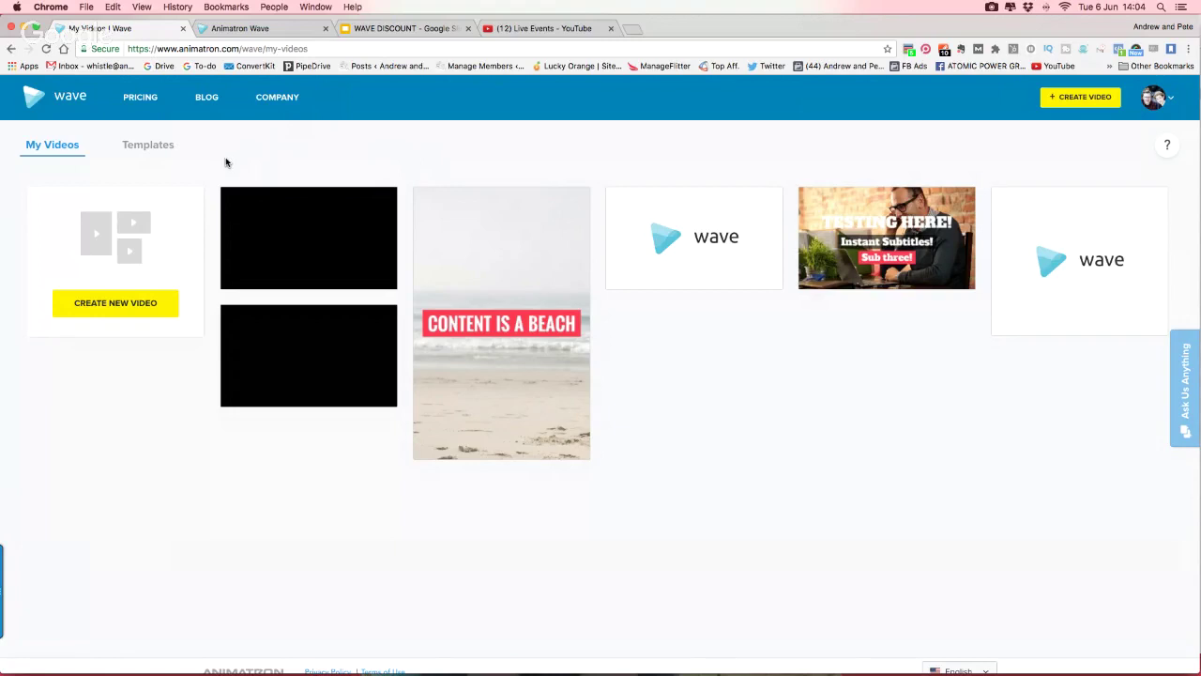
# Cycle through the open apps back to the browser and view Wave's video Templates page.
pyautogui.press('super+Tab')
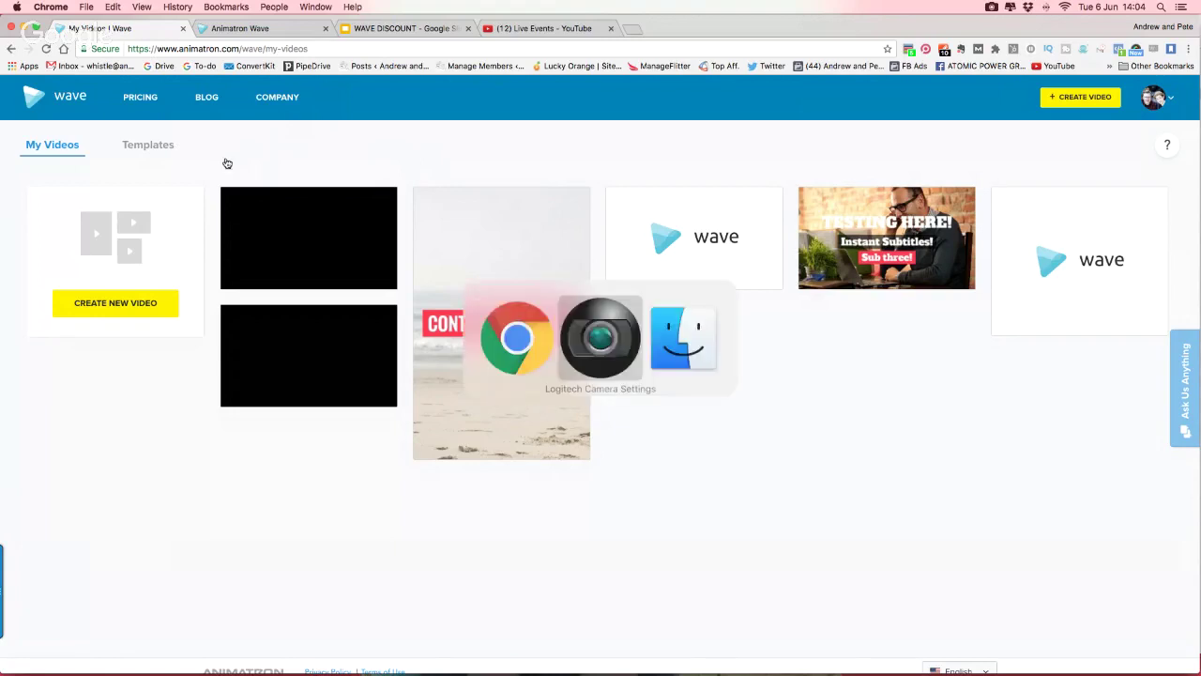
pyautogui.press('super+Tab')
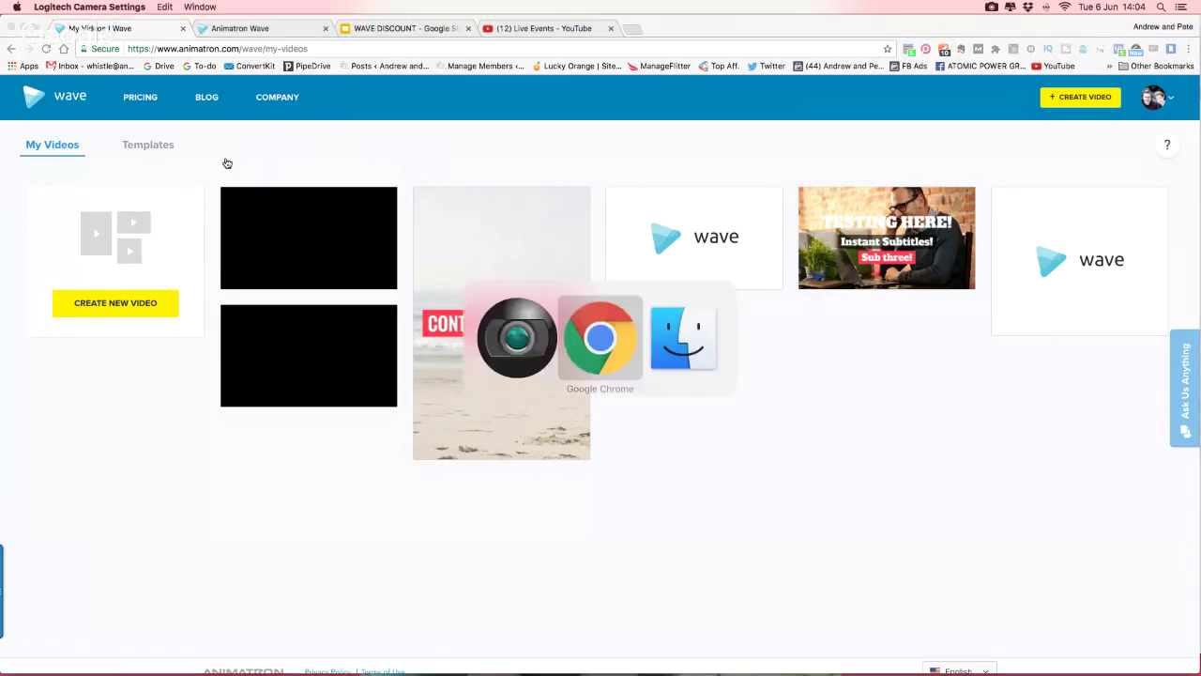
pyautogui.press('super+grave')
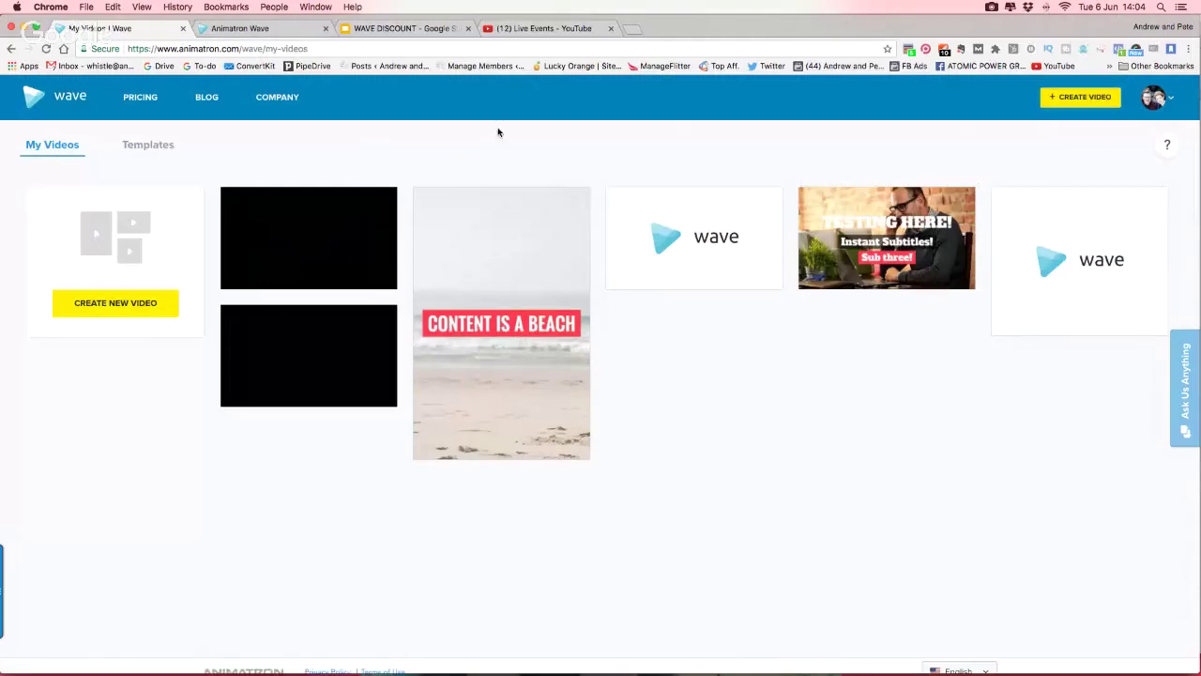
pyautogui.click(134, 148)
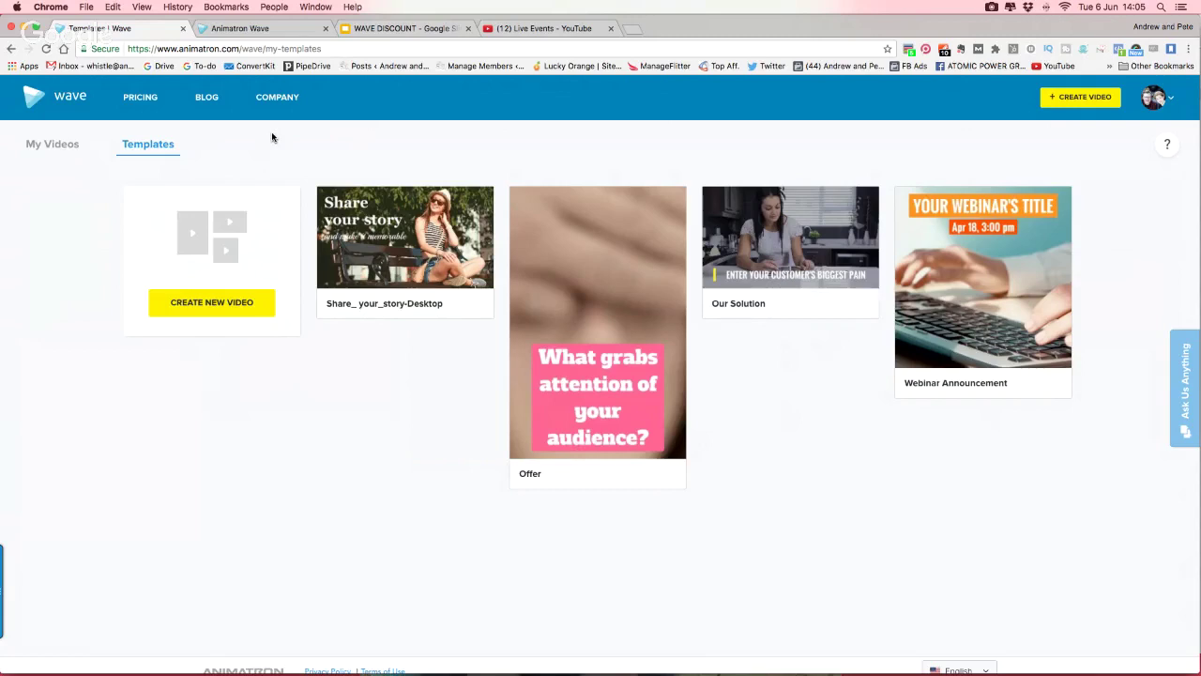
# Switch to the Animatron Wave editor tab and open its stock Library.
pyautogui.click(256, 29)
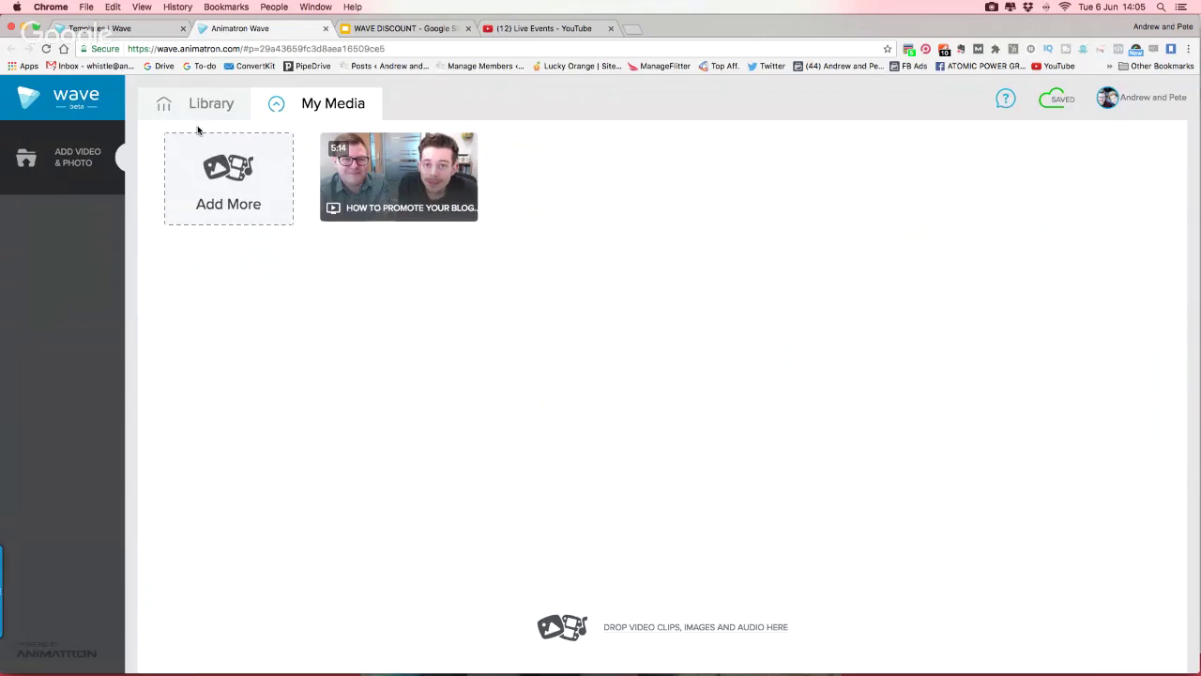
pyautogui.click(200, 100)
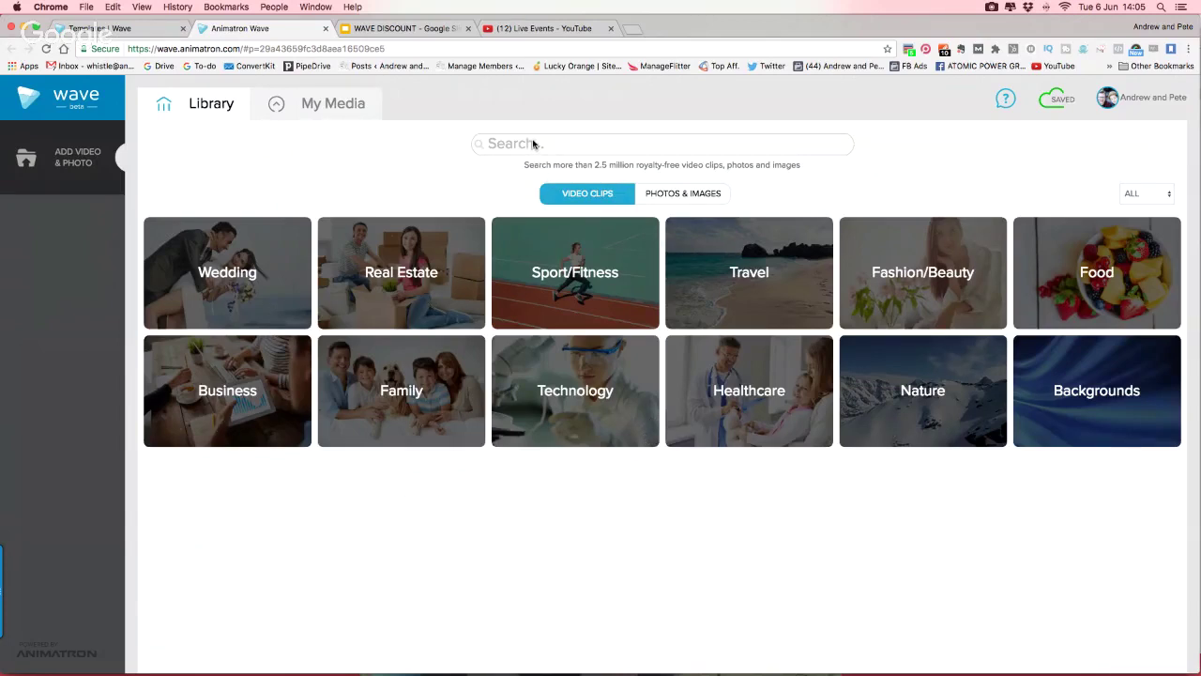
# Search the stock library for 'business office'.
pyautogui.click(532, 144)
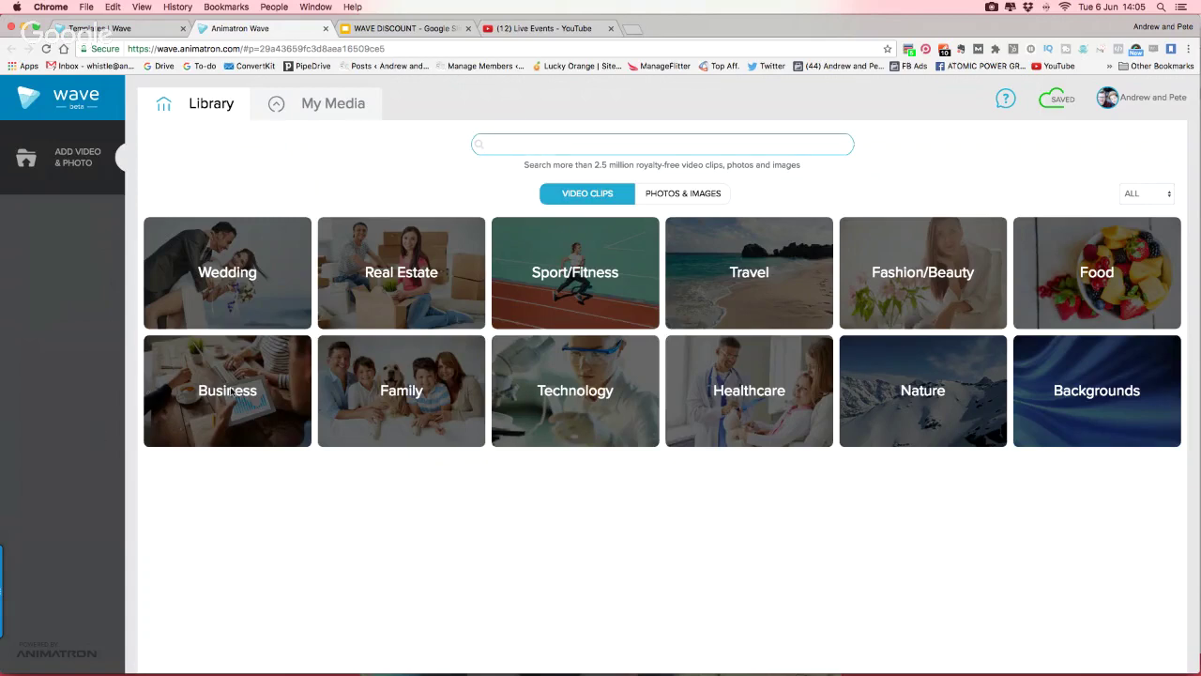
pyautogui.write('business office')
pyautogui.press('Return')
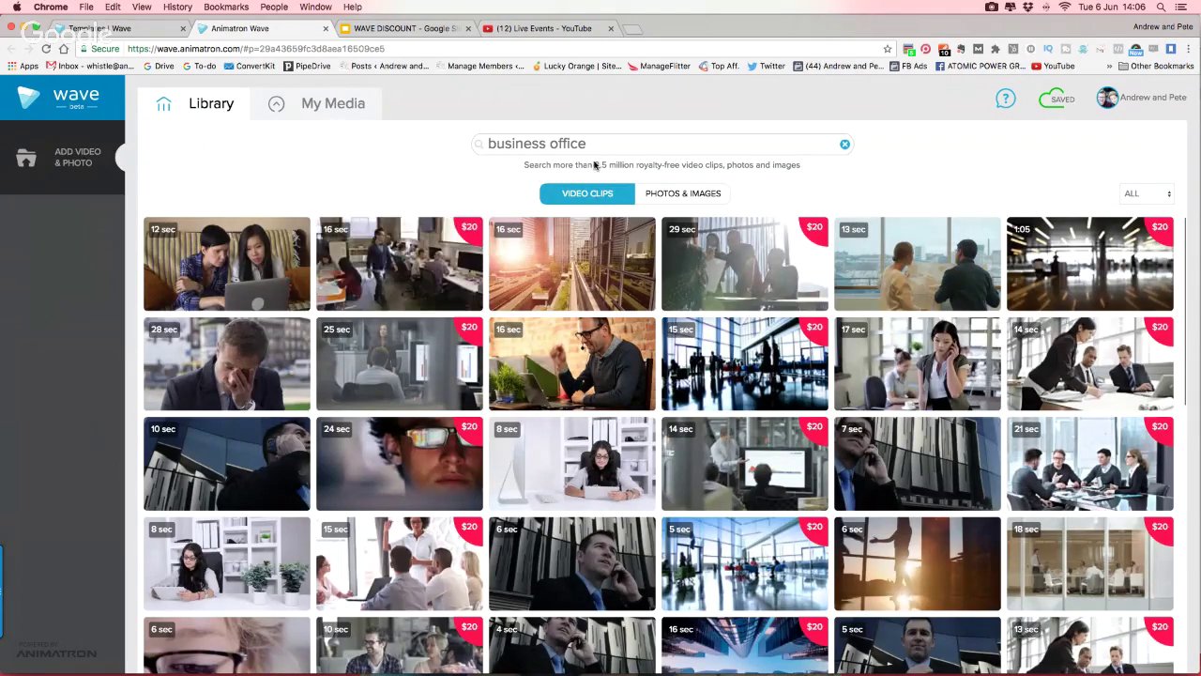
# Filter the results to FREE photos and images and scroll through them.
pyautogui.click(674, 193)
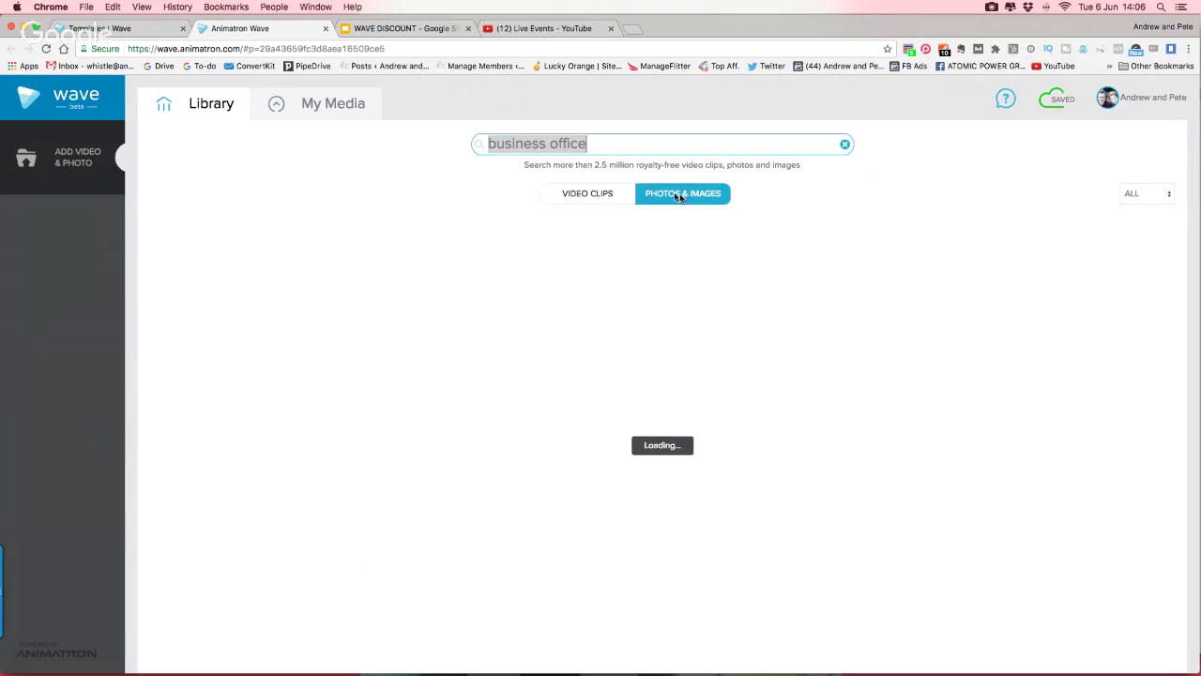
pyautogui.click(773, 199)
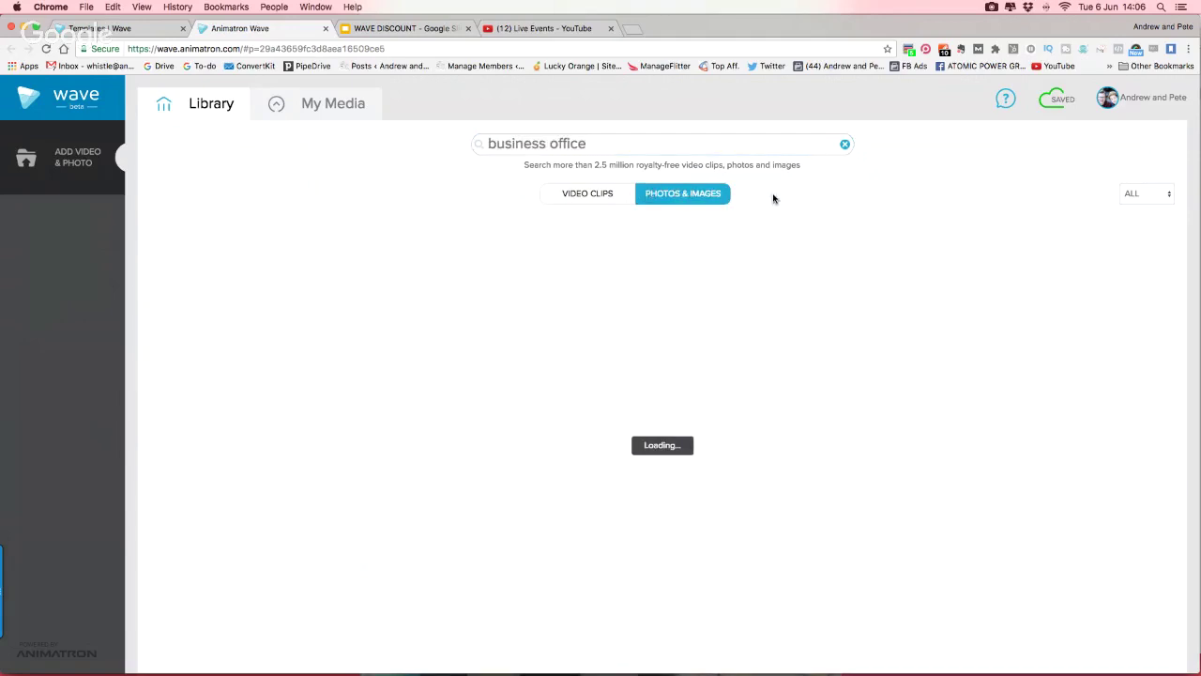
pyautogui.click(649, 195)
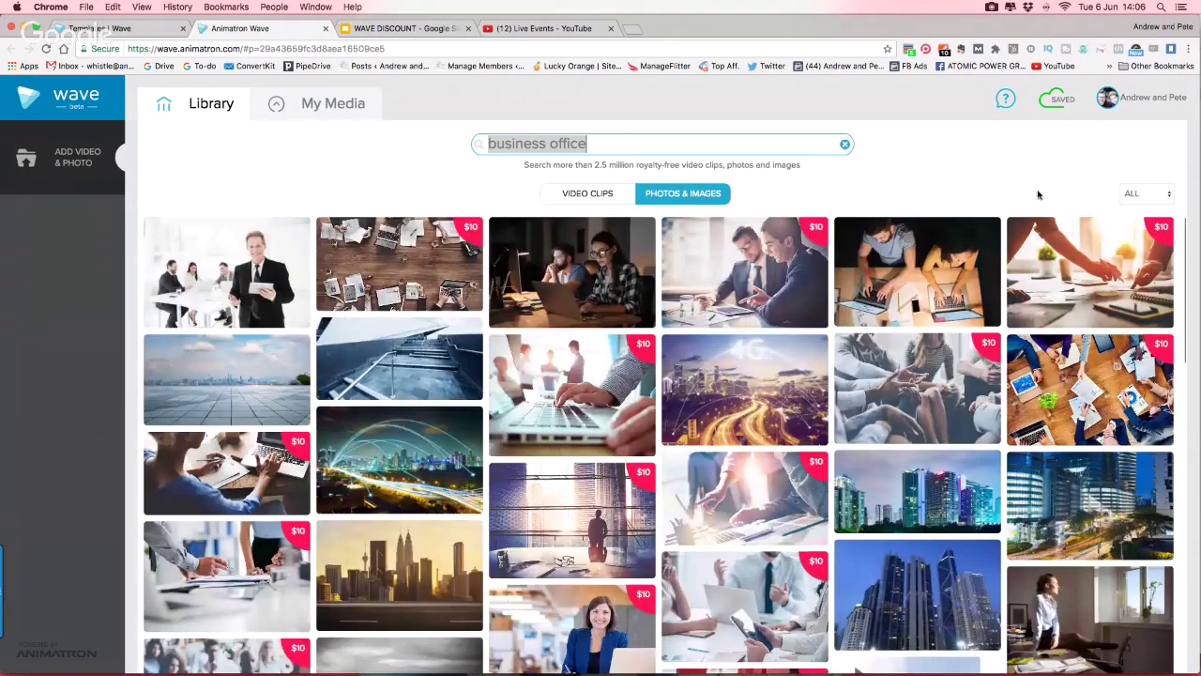
pyautogui.click(1145, 193)
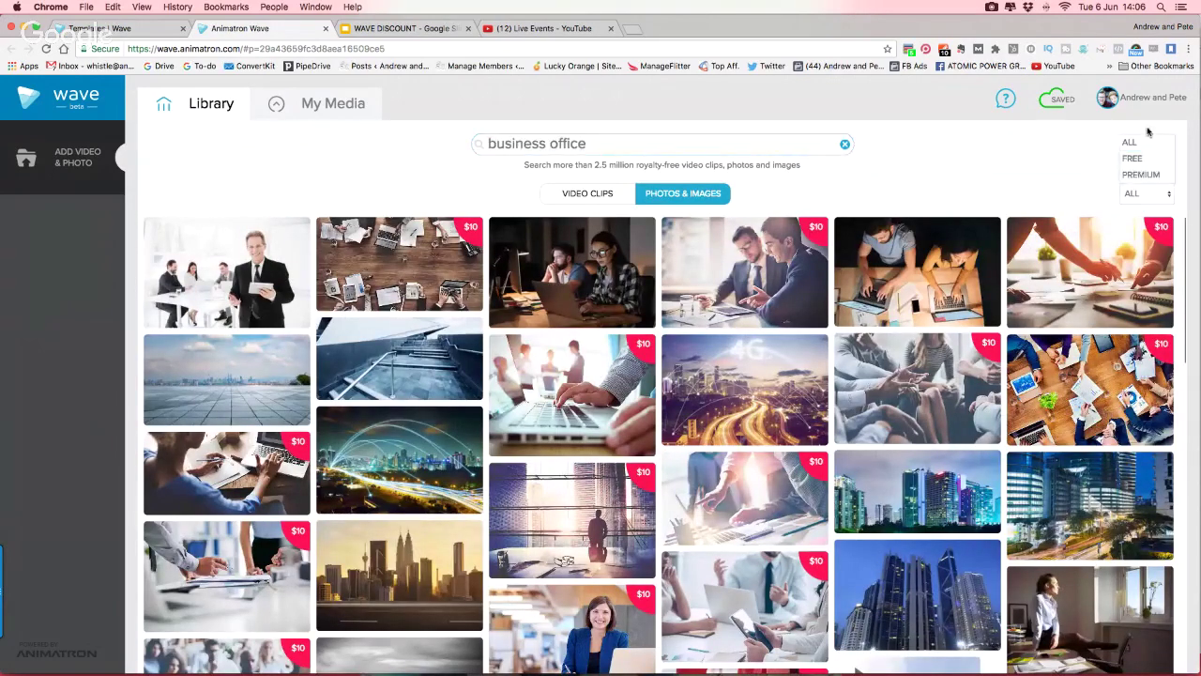
pyautogui.click(1132, 158)
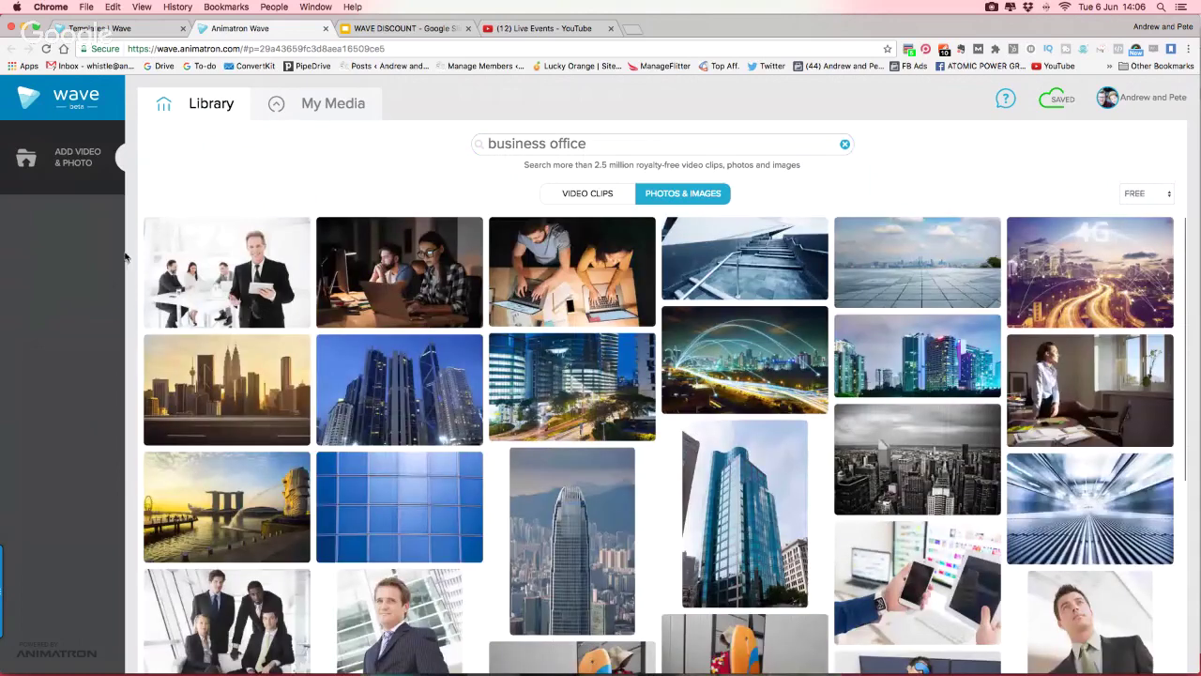
pyautogui.scroll(-1, 371, 283)
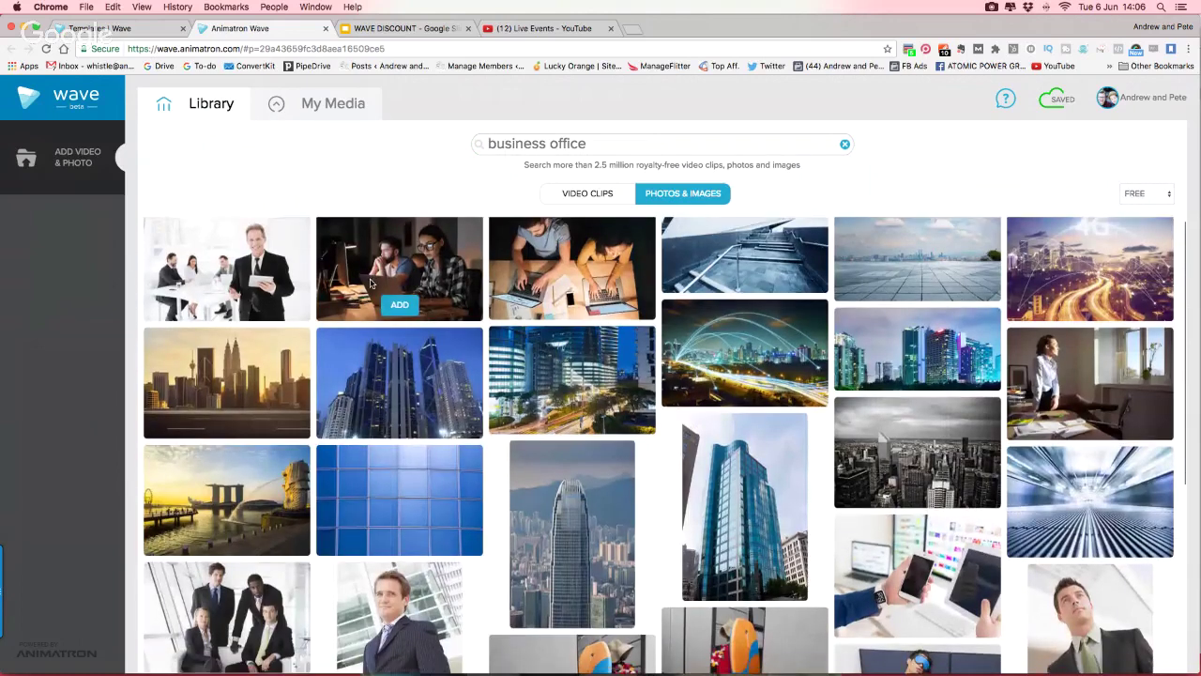
pyautogui.scroll(-3, 370, 283)
pyautogui.scroll(-4, 366, 286)
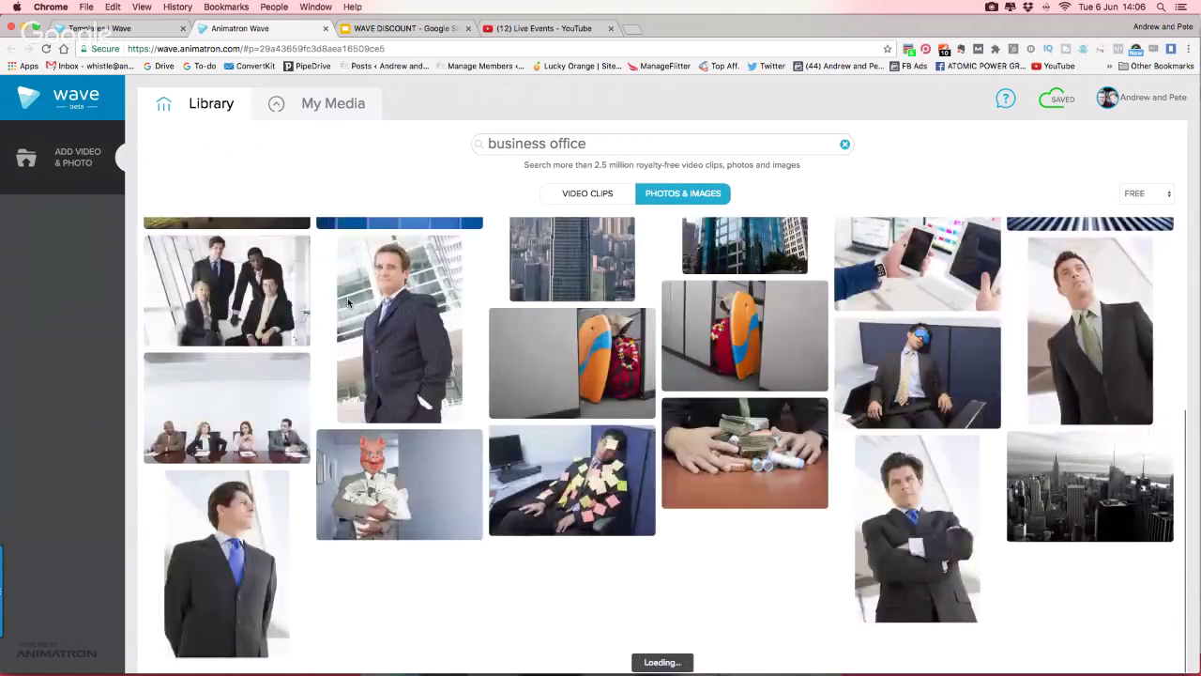
pyautogui.scroll(1, 338, 287)
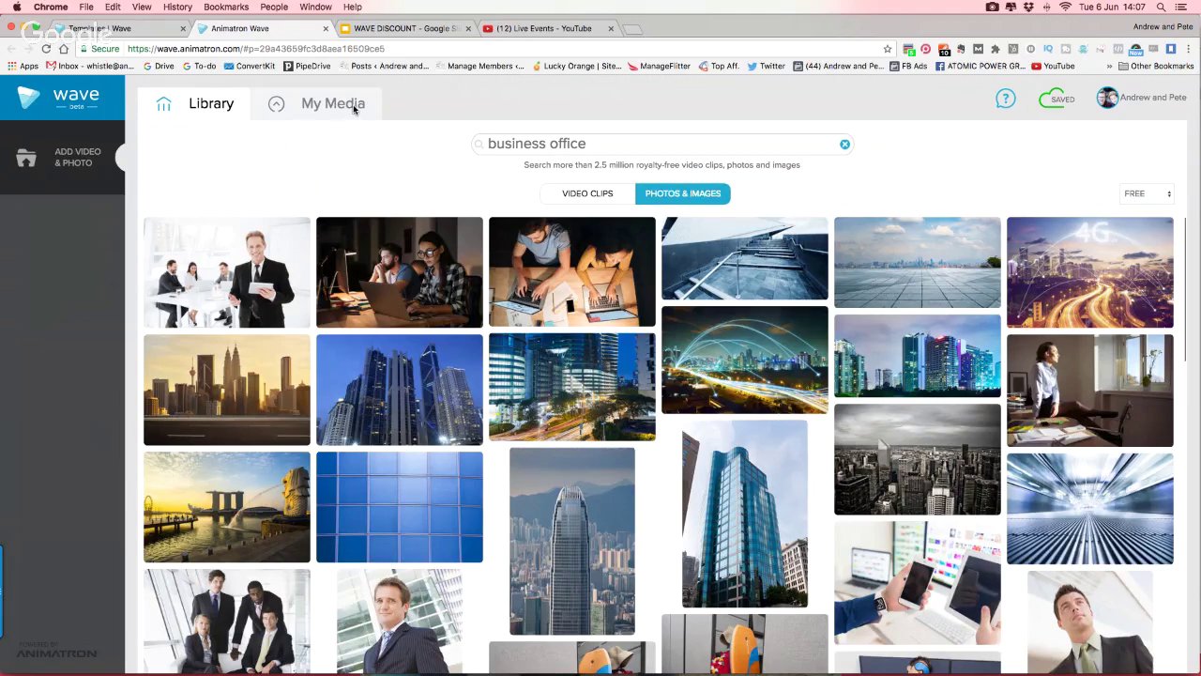
# Upload both logo PNGs from Vlogs > 44. Wave Tutorial (LIVE) > Elements for video into My Media.
pyautogui.click(353, 105)
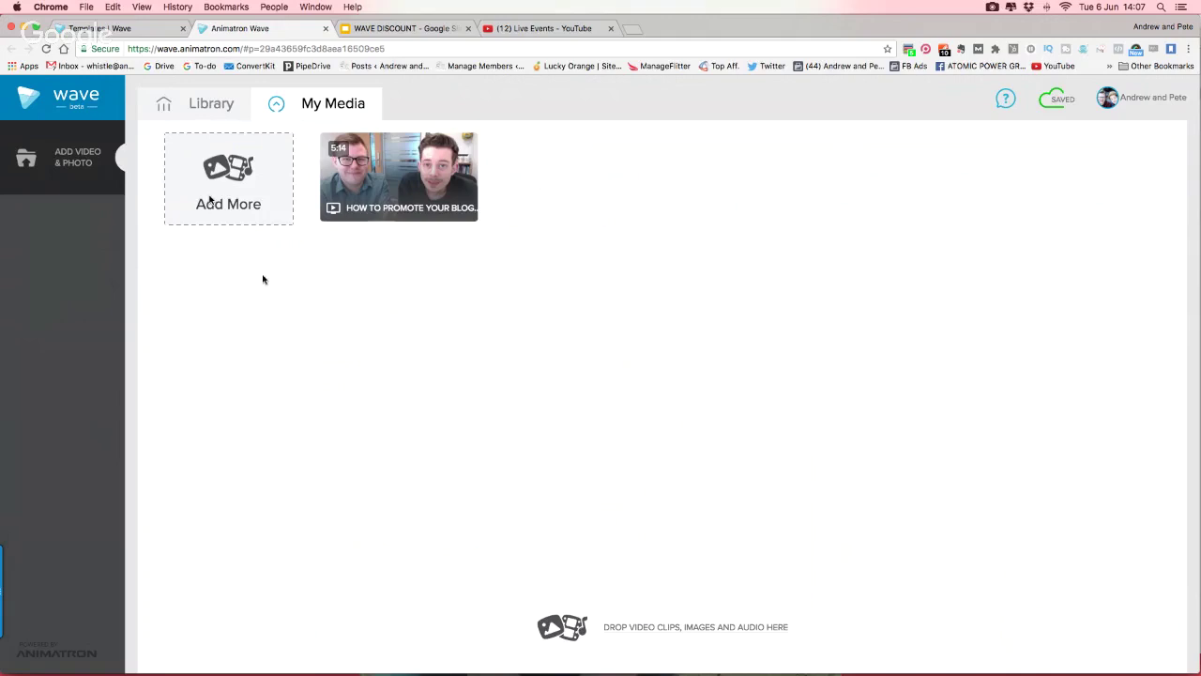
pyautogui.click(210, 199)
pyautogui.moveTo(398, 176)
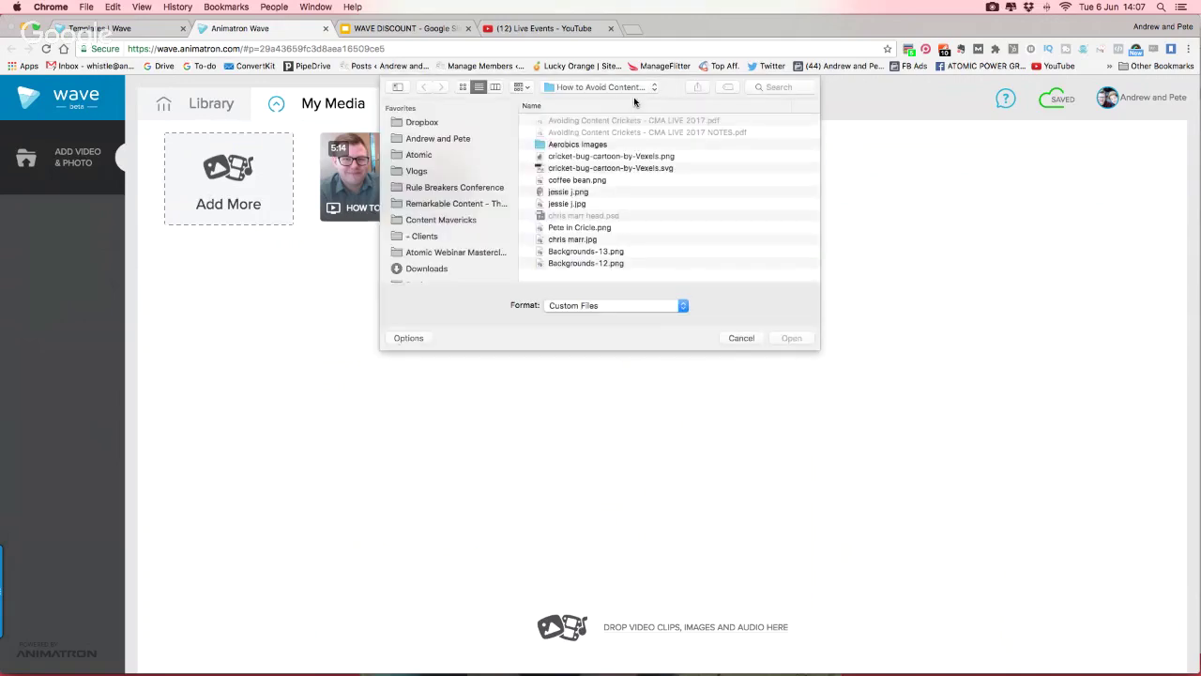
pyautogui.click(458, 171)
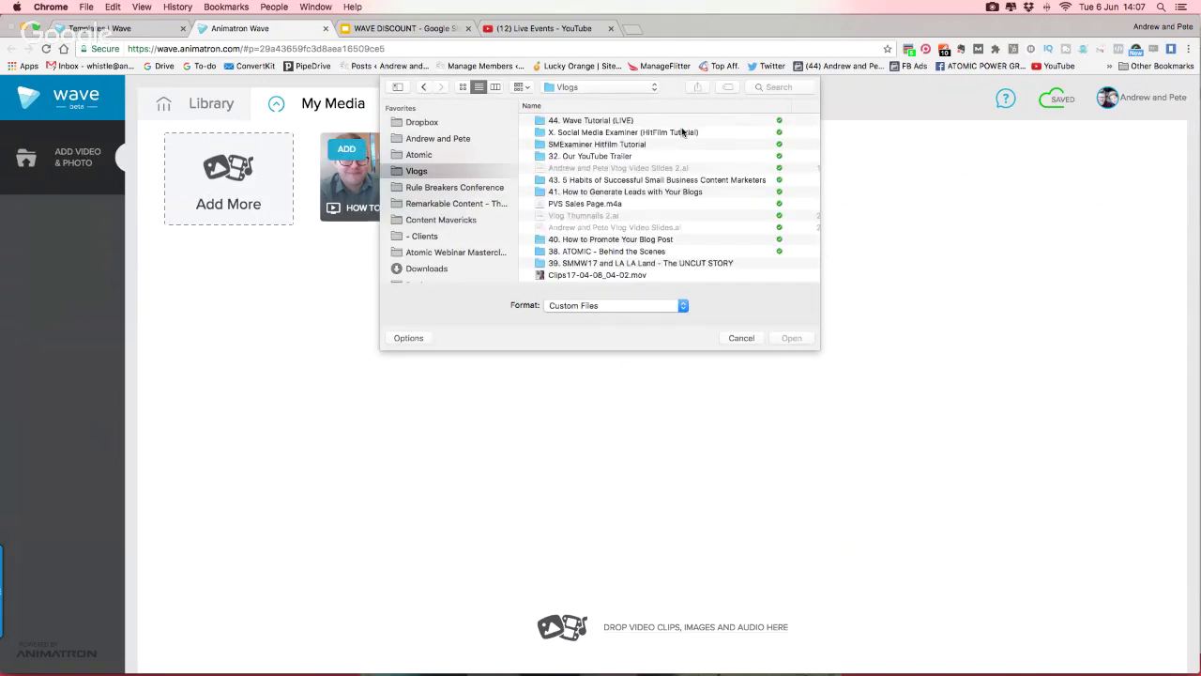
pyautogui.doubleClick(594, 121)
pyautogui.click(593, 120)
pyautogui.doubleClick(601, 122)
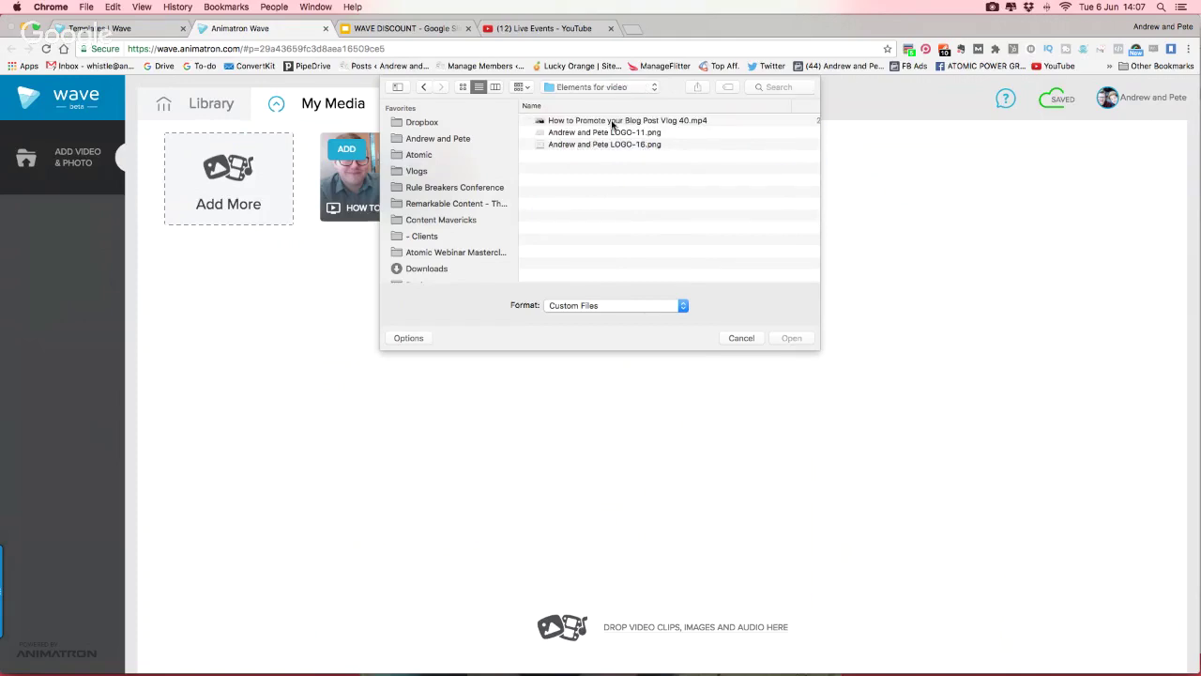
pyautogui.moveTo(678, 131); pyautogui.dragTo(673, 160)
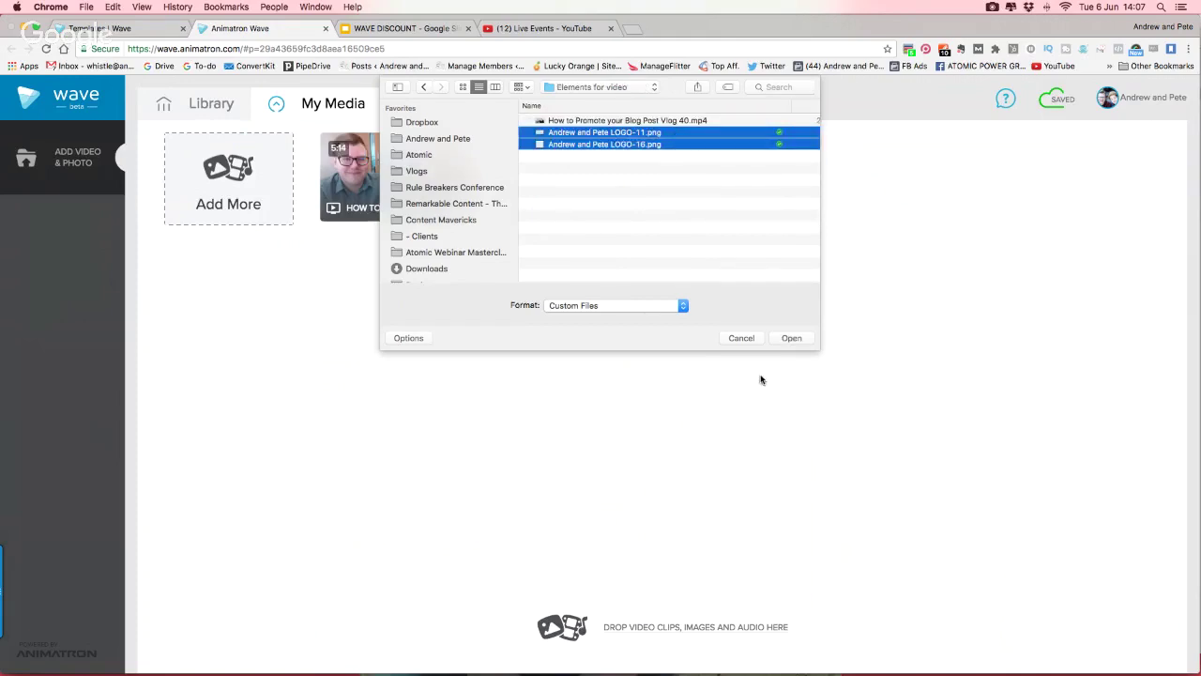
pyautogui.click(792, 339)
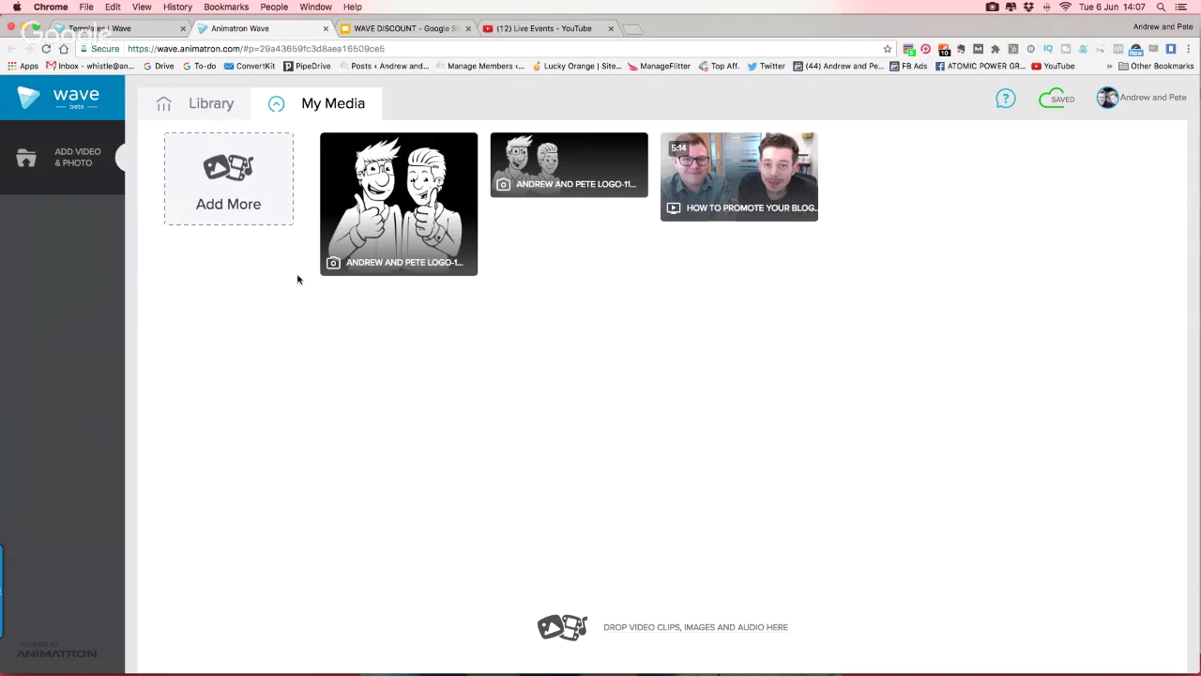
pyautogui.moveTo(738, 177)
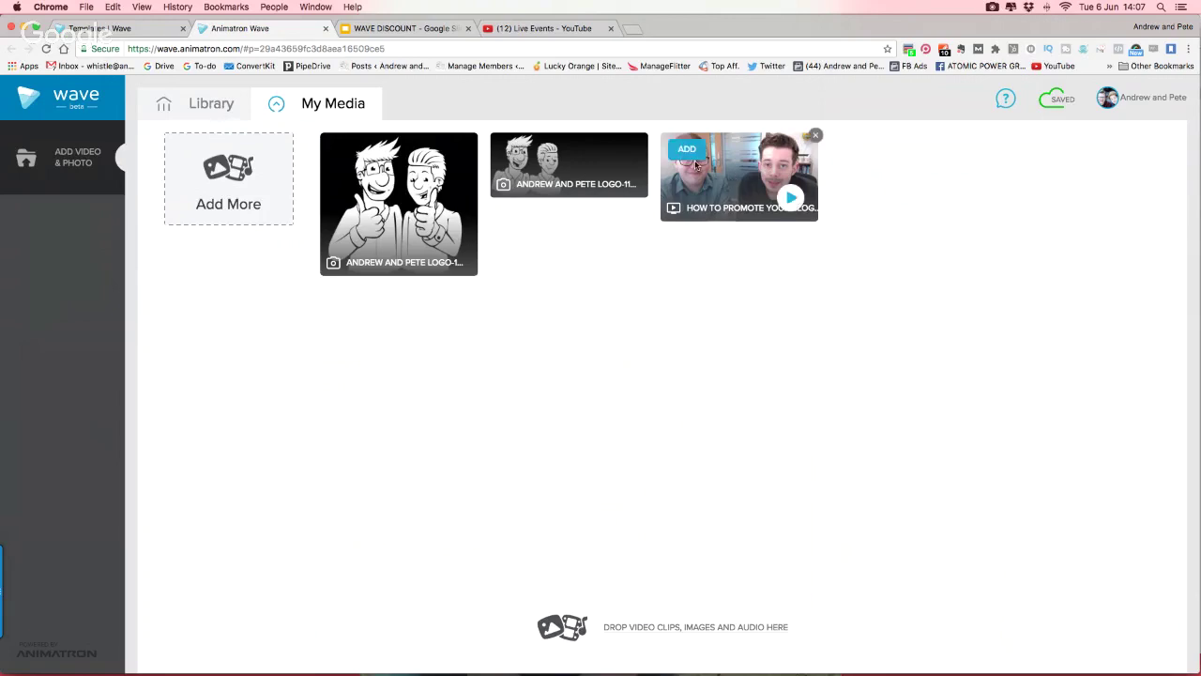
# Add the 'How to Promote you...' vlog clip from My Media to a new video.
pyautogui.click(687, 150)
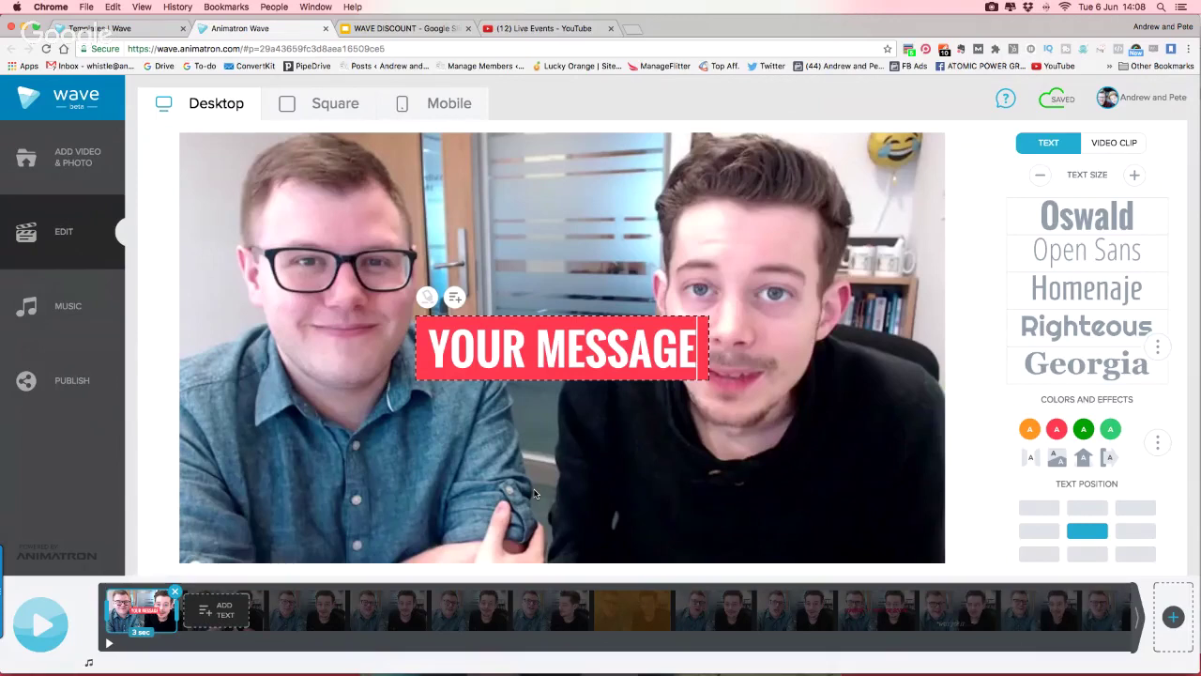
# Replace the title placeholder with 'NEW VLOG ALERT', removing the mistyped 'HE IS'.
pyautogui.press('BackSpace')
pyautogui.press('BackSpace')
pyautogui.press('BackSpace')
pyautogui.press('BackSpace')
pyautogui.press('BackSpace')
pyautogui.press('BackSpace')
pyautogui.press('BackSpace')
pyautogui.press('BackSpace')
pyautogui.press('BackSpace')
pyautogui.press('BackSpace')
pyautogui.press('BackSpace')
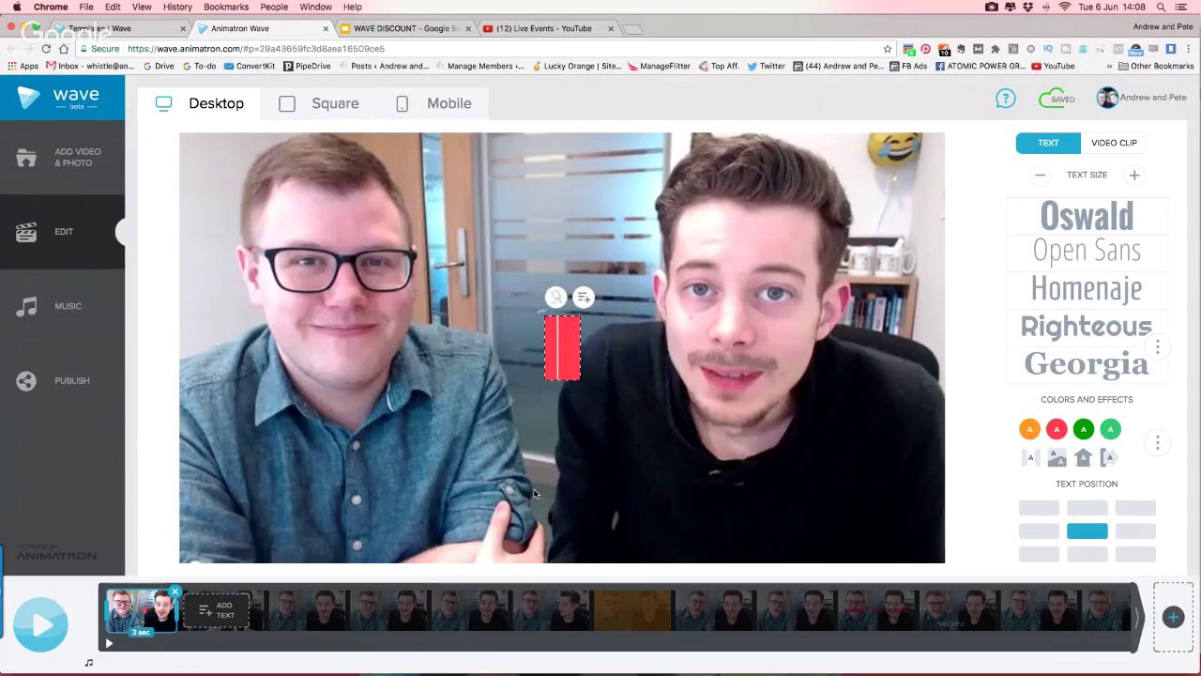
pyautogui.write('HE IS')
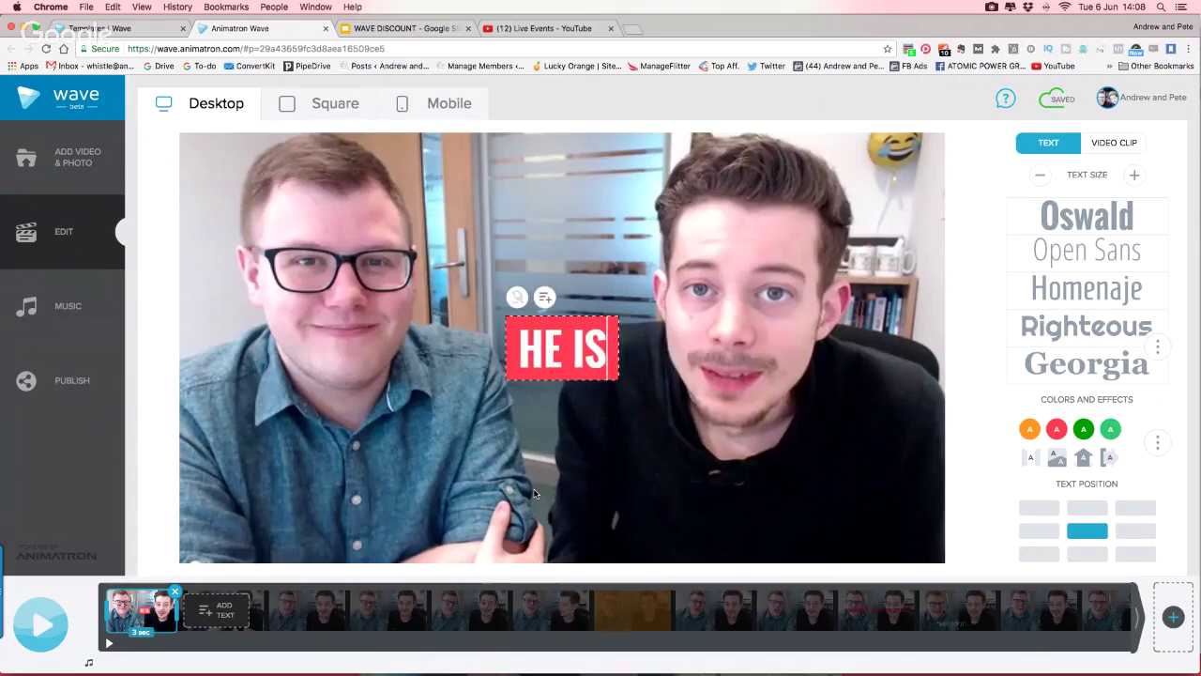
pyautogui.press('BackSpace')
pyautogui.press('BackSpace')
pyautogui.press('BackSpace')
pyautogui.press('BackSpace')
pyautogui.press('BackSpace')
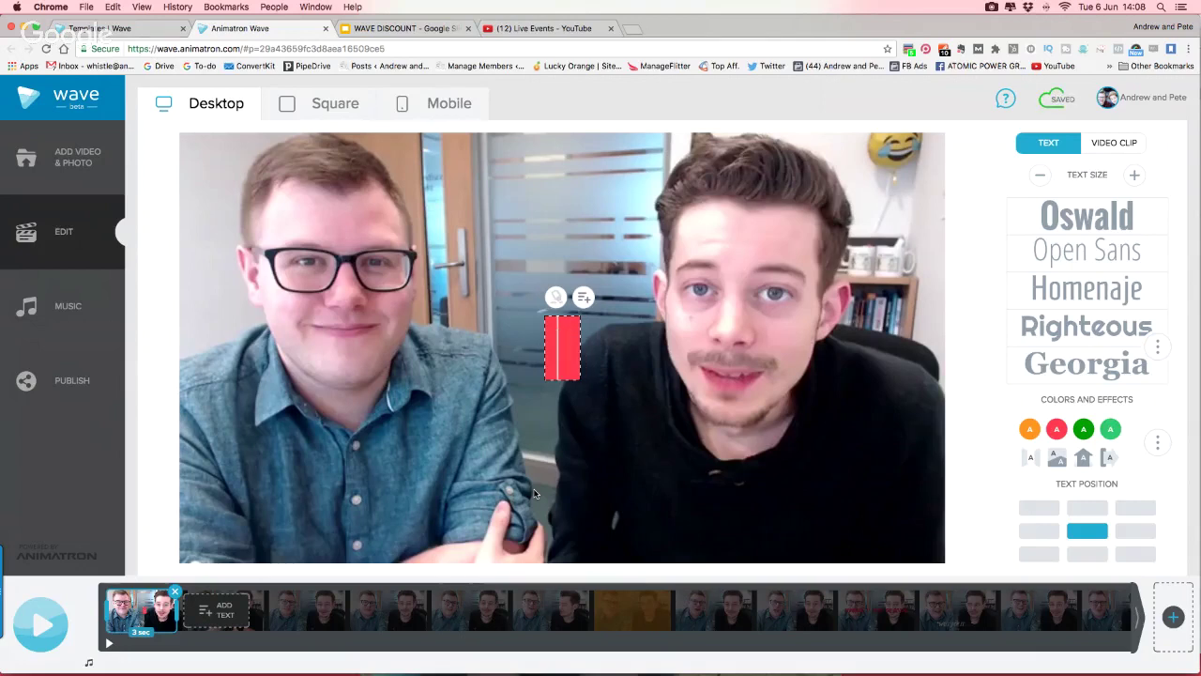
pyautogui.write('NEW VLOG ALERT')
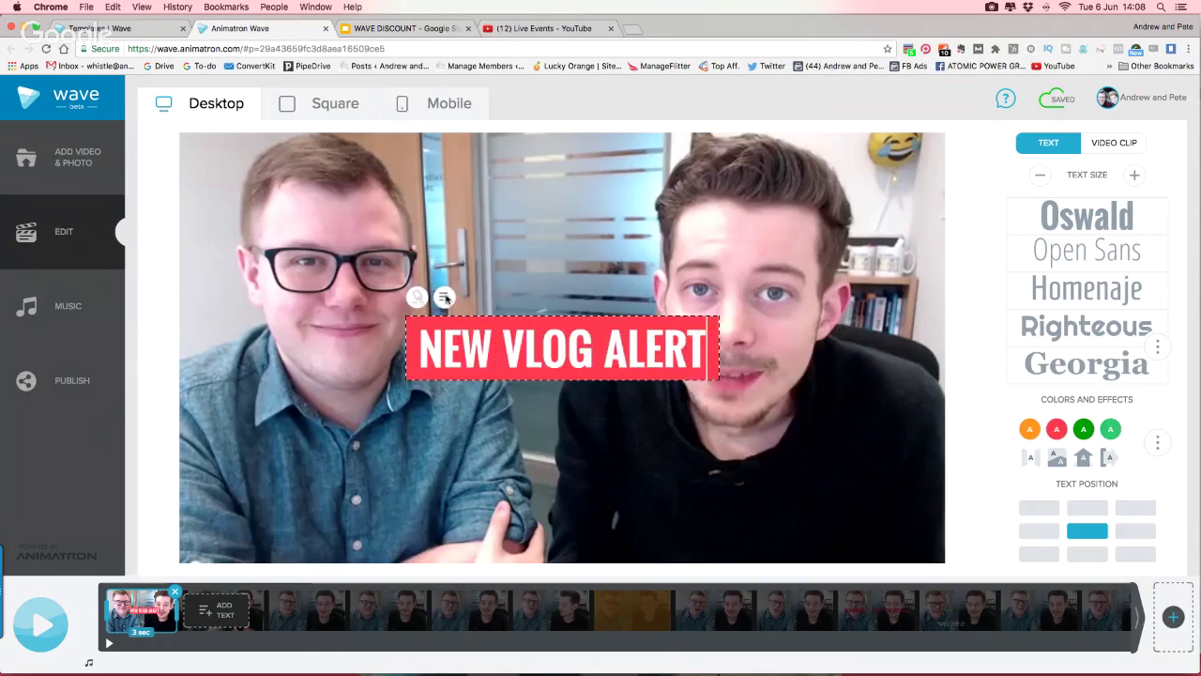
# Add a subtitle line under the title reading 'HOW TO PROMOTE YOUR BLOG'.
pyautogui.click(447, 299)
pyautogui.click(568, 385)
pyautogui.click(570, 389)
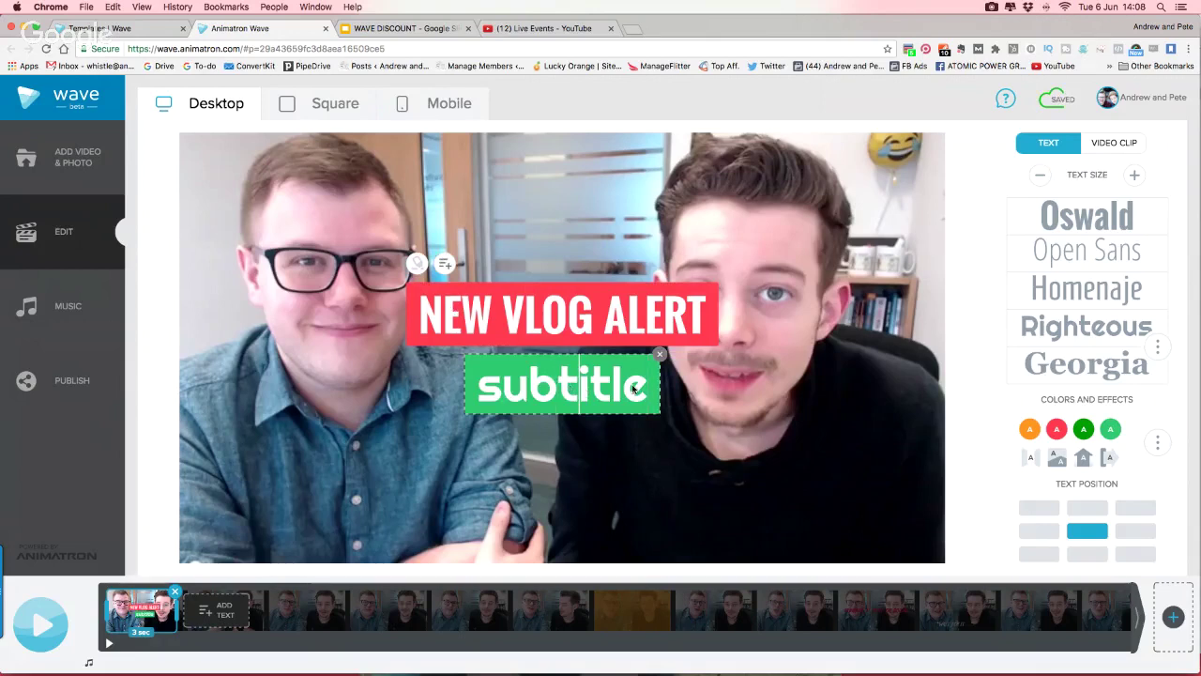
pyautogui.moveTo(633, 387); pyautogui.dragTo(475, 385)
pyautogui.write('H')
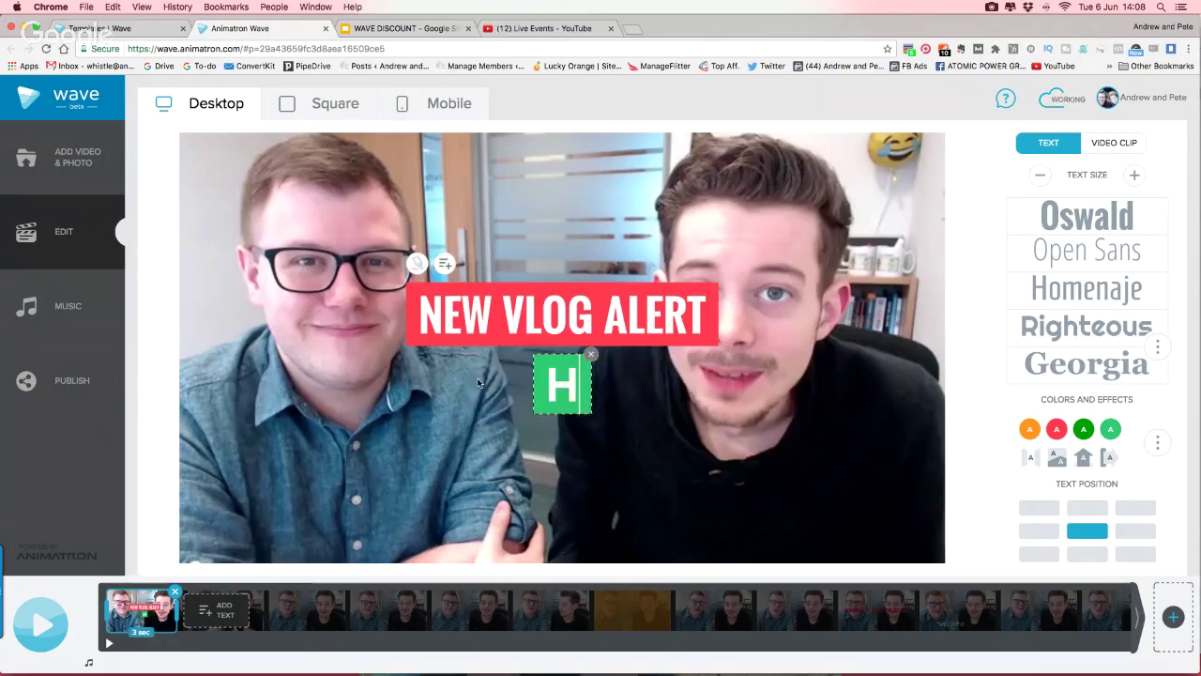
pyautogui.write('OW TO PROMOTE YOUR BLOG')
# Style the subtitle smaller in Oswald font, white text on orange, fitting one line.
pyautogui.moveTo(642, 410); pyautogui.dragTo(270, 354)
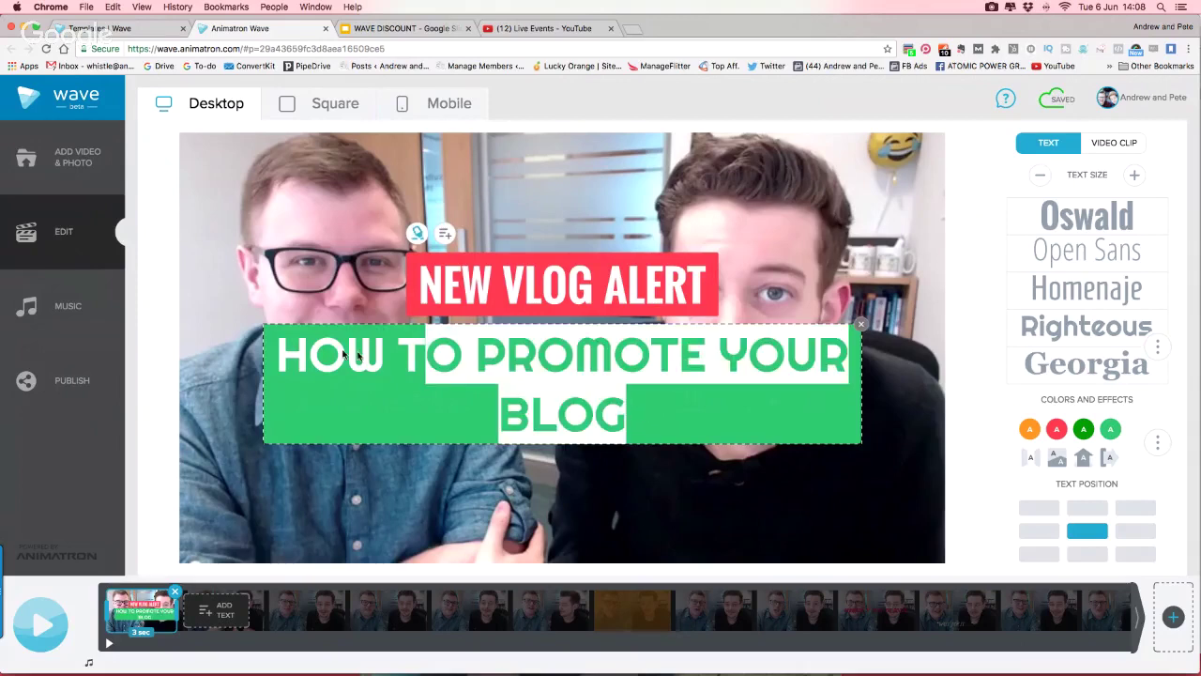
pyautogui.click(1039, 175)
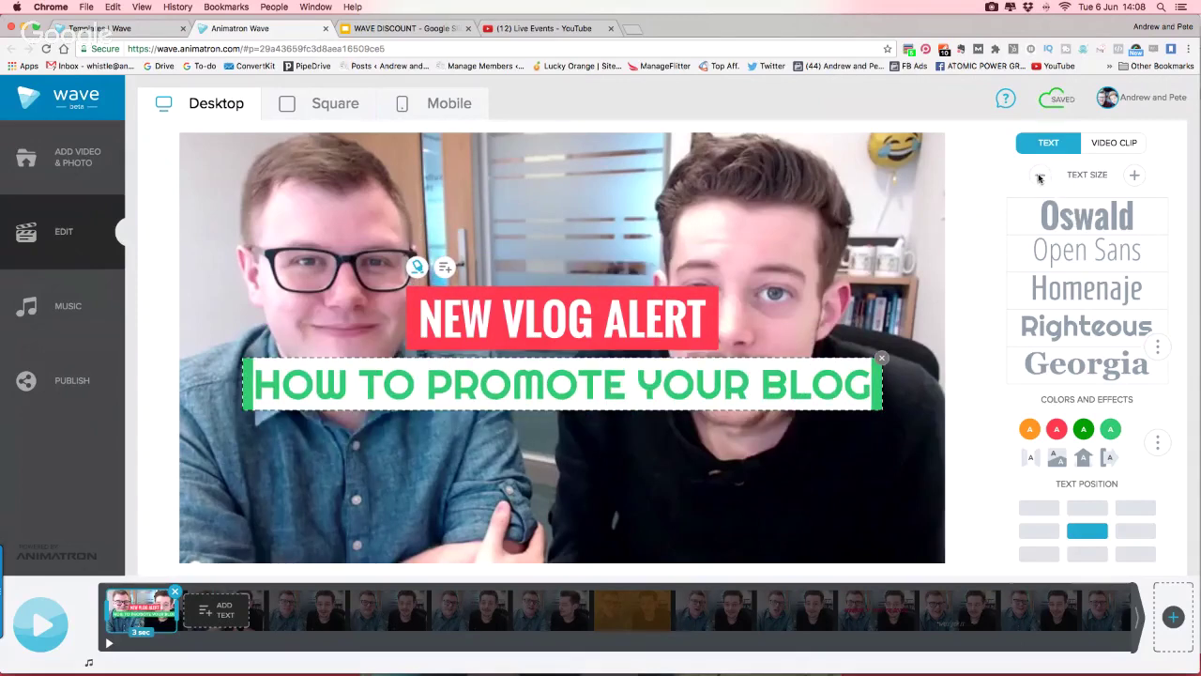
pyautogui.click(1070, 218)
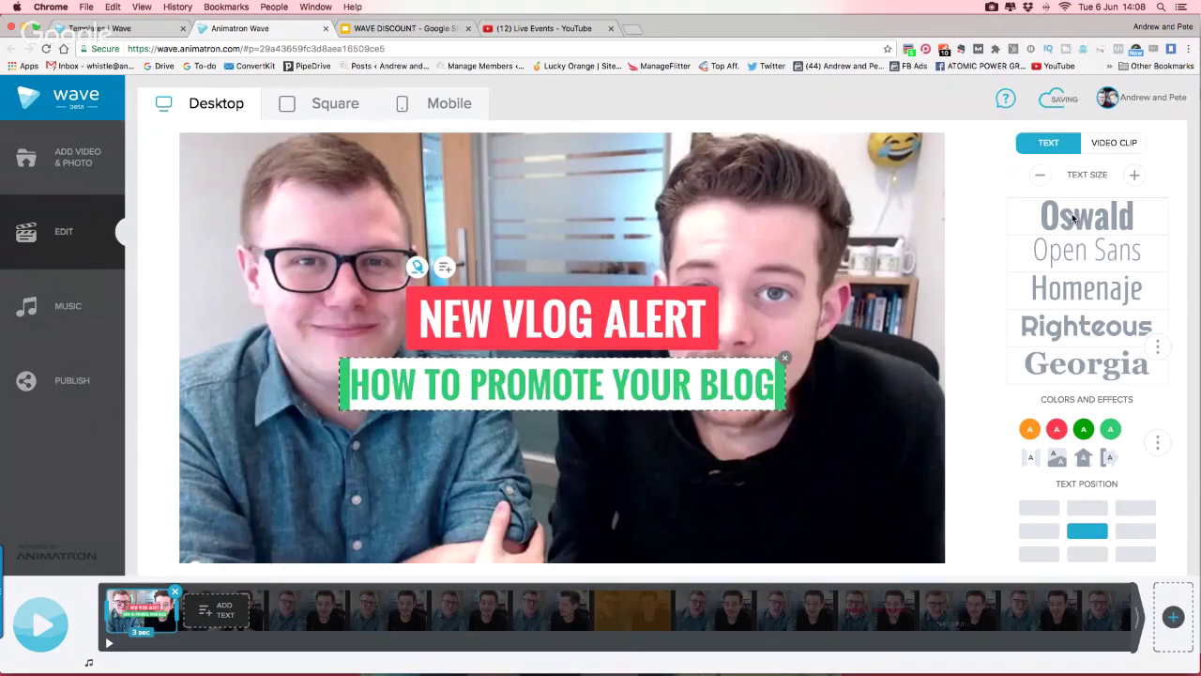
pyautogui.click(1034, 432)
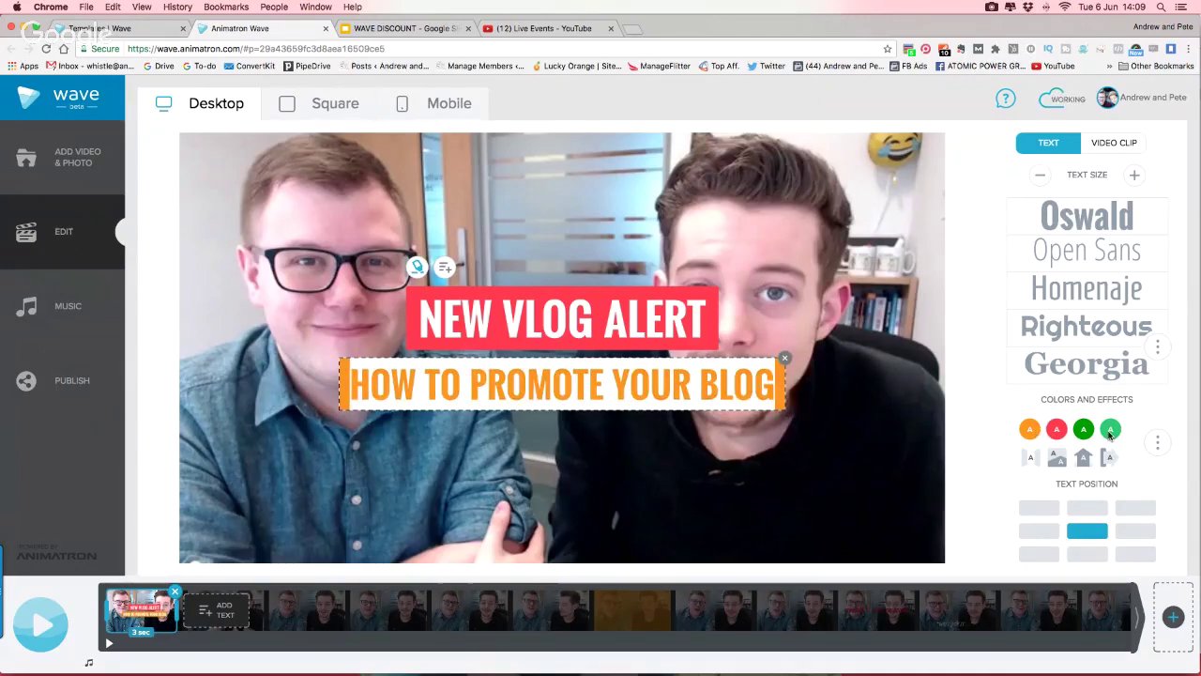
pyautogui.click(1159, 348)
pyautogui.click(733, 387)
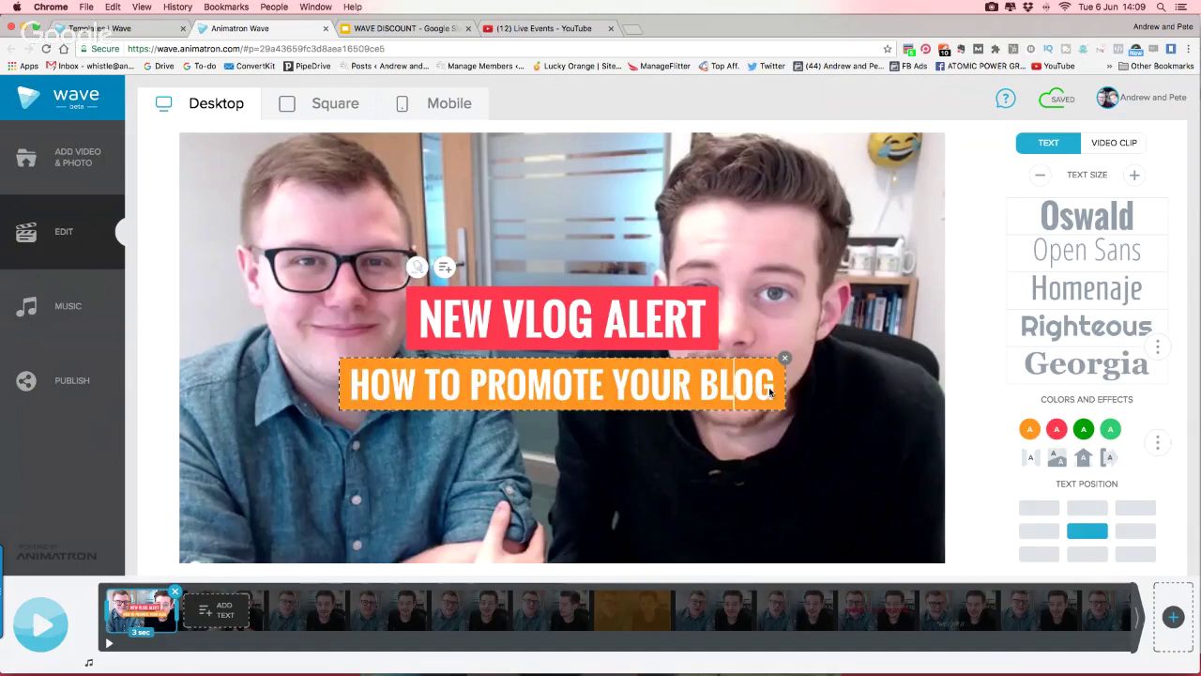
# Try various subtitle colour swatches, then settle back on the light orange background.
pyautogui.click(1157, 442)
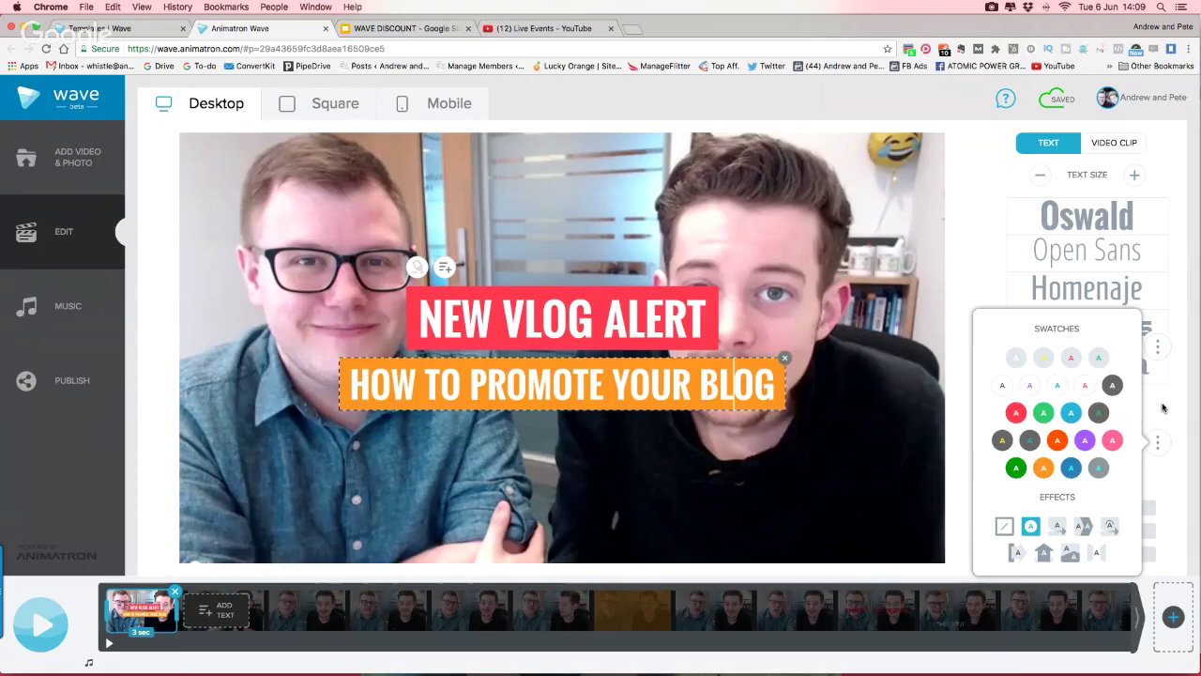
pyautogui.click(1061, 440)
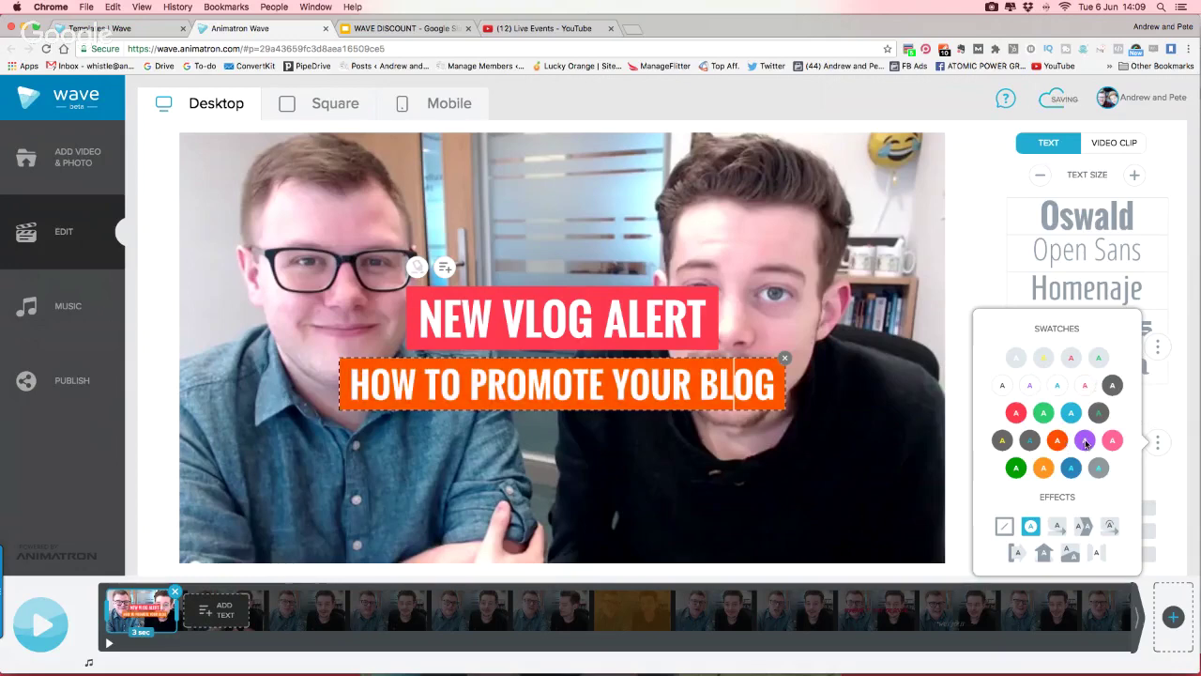
pyautogui.click(1085, 441)
pyautogui.click(1112, 441)
pyautogui.click(1071, 467)
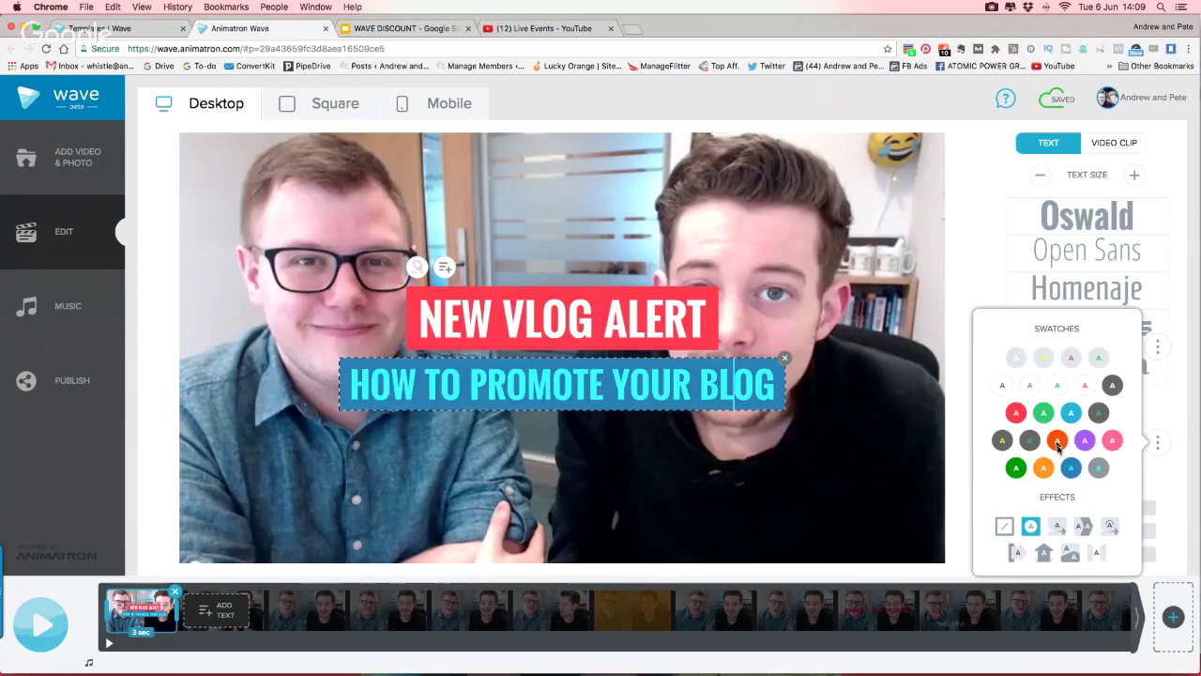
pyautogui.click(1002, 441)
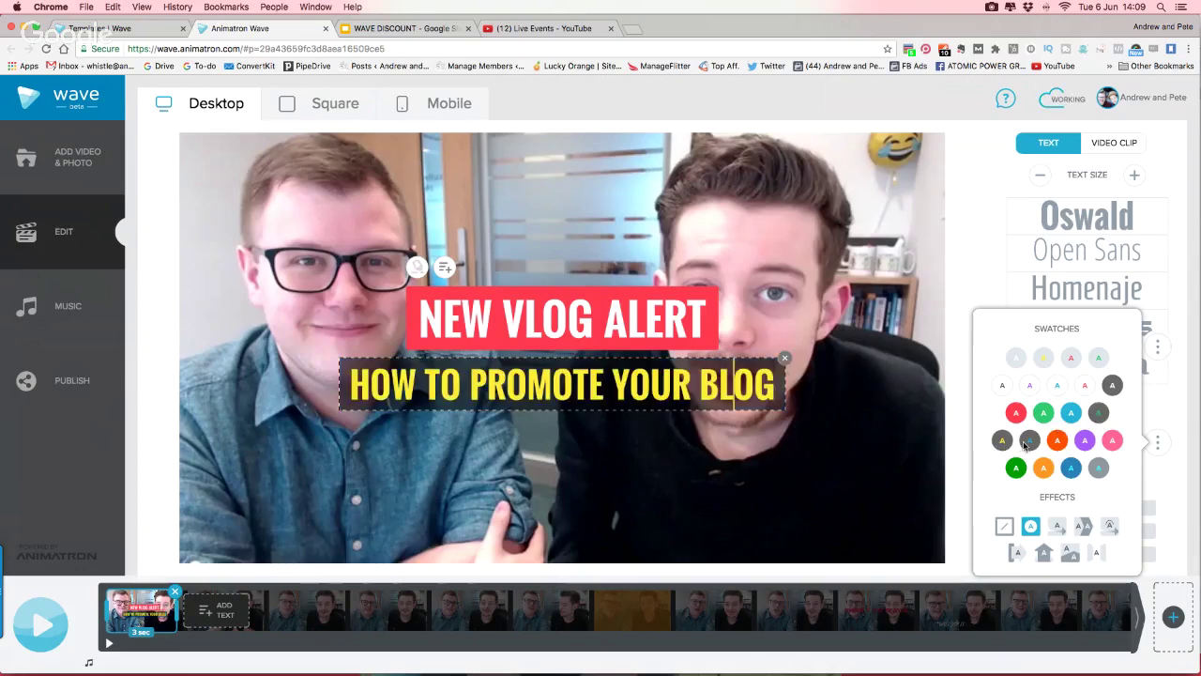
pyautogui.click(1033, 442)
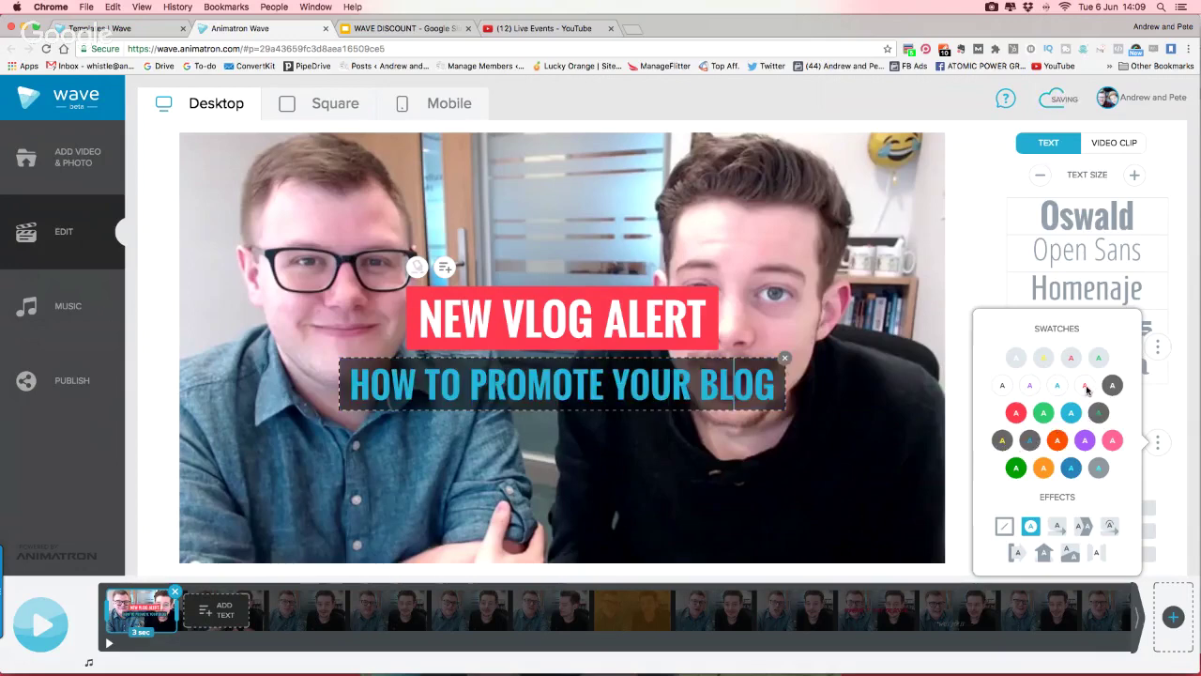
pyautogui.click(1086, 386)
pyautogui.click(1100, 358)
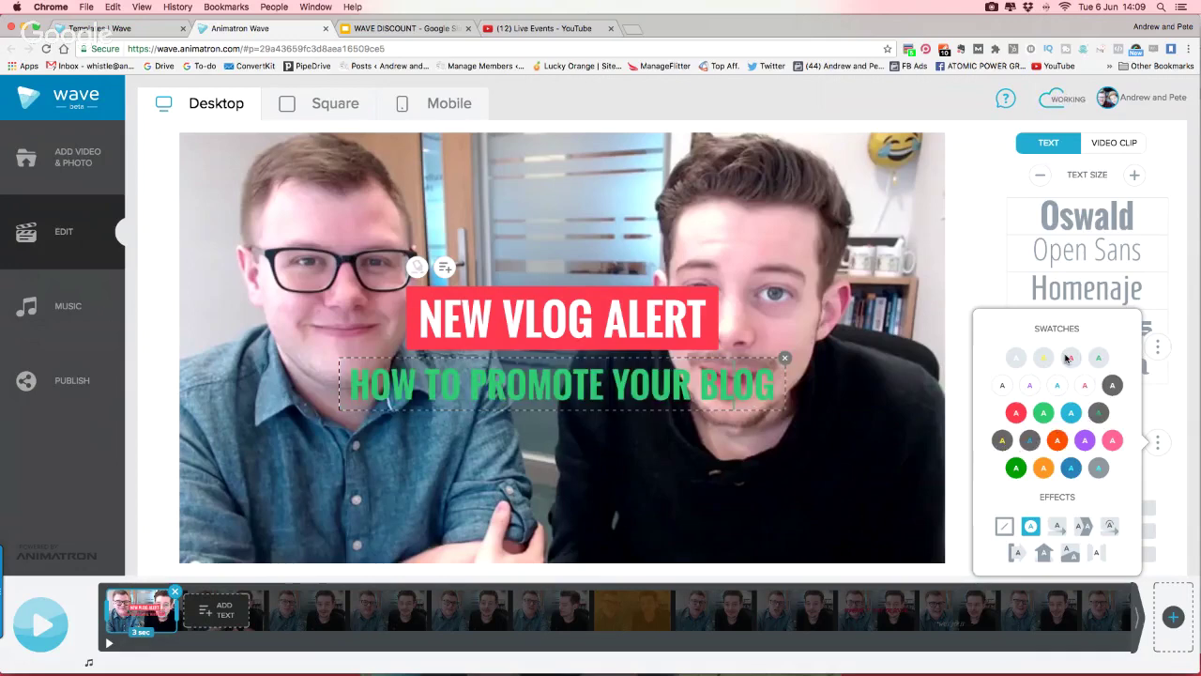
pyautogui.click(1069, 358)
pyautogui.click(1112, 384)
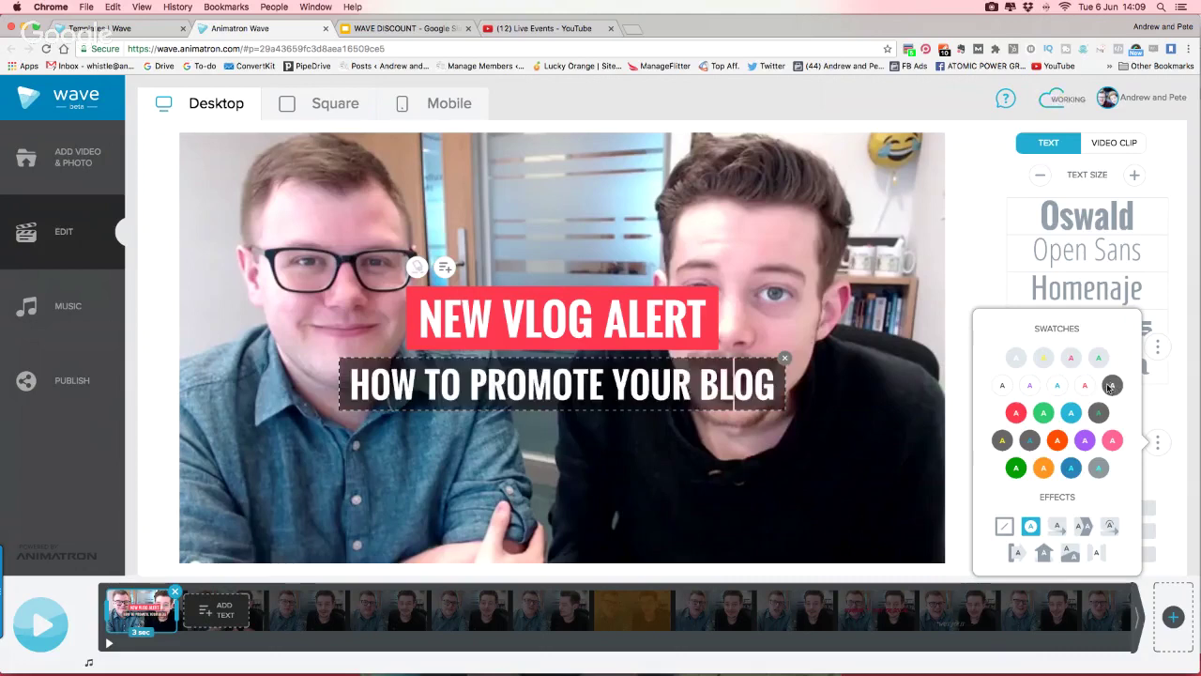
pyautogui.click(1059, 440)
pyautogui.click(1046, 469)
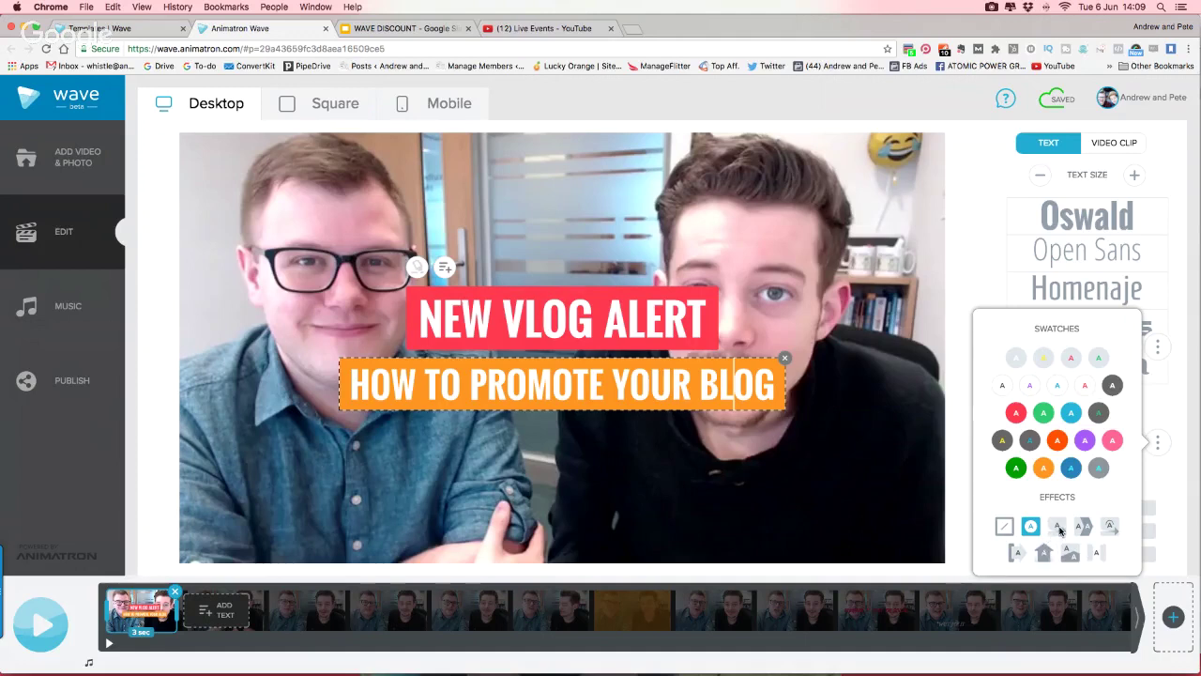
# Preview reveal animations and apply a second-row effect to the titles.
pyautogui.click(1058, 527)
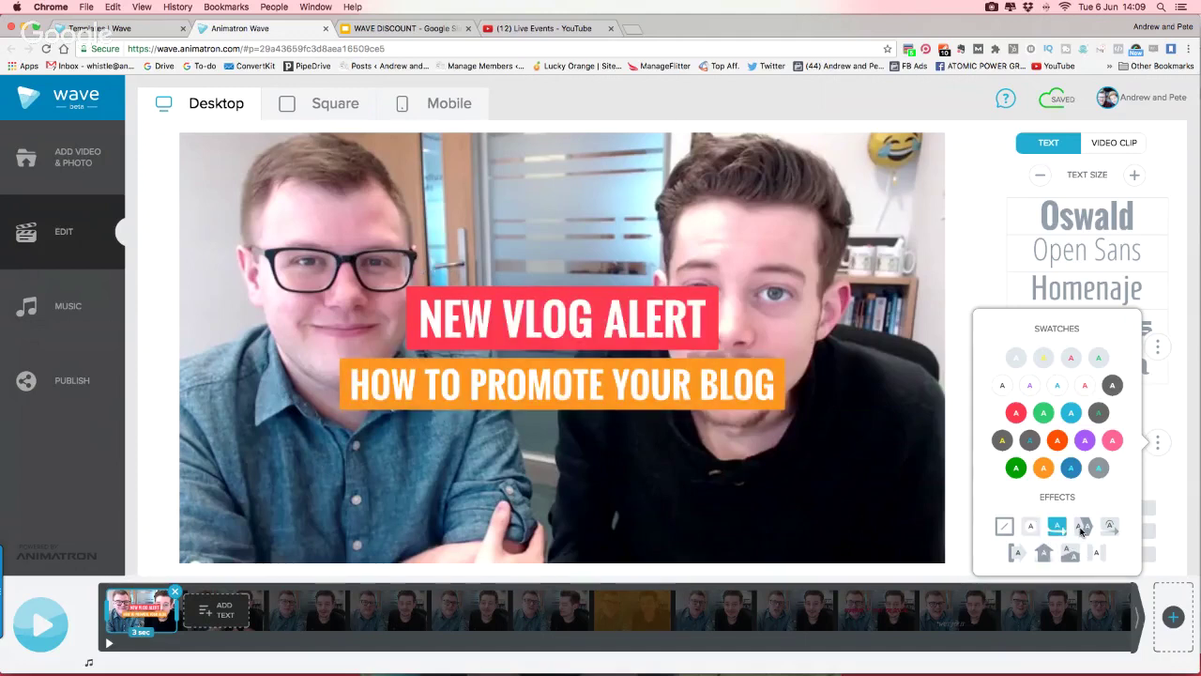
pyautogui.click(1082, 529)
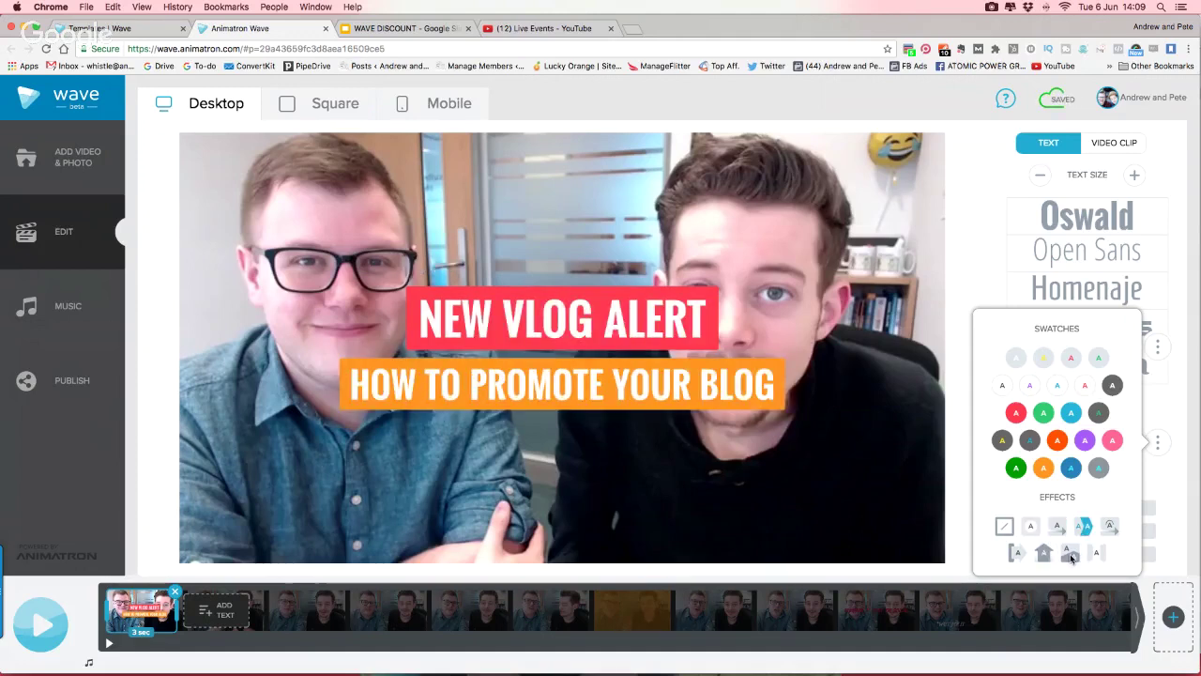
pyautogui.click(1071, 555)
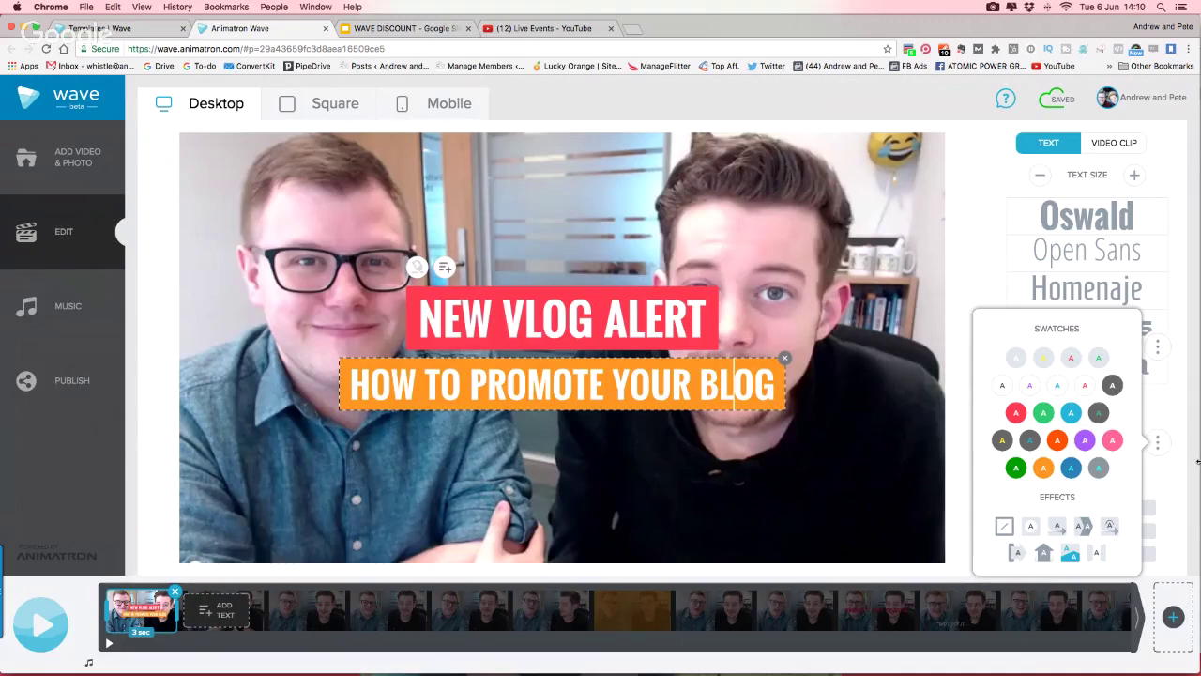
pyautogui.click(1171, 467)
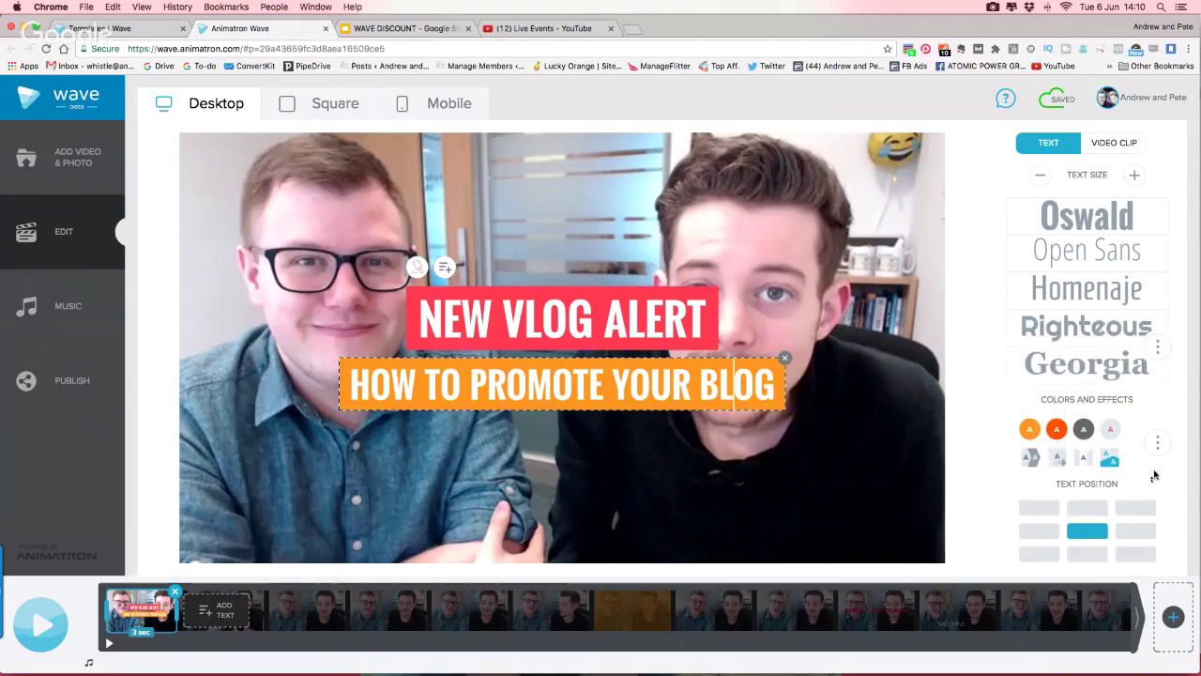
pyautogui.click(1084, 508)
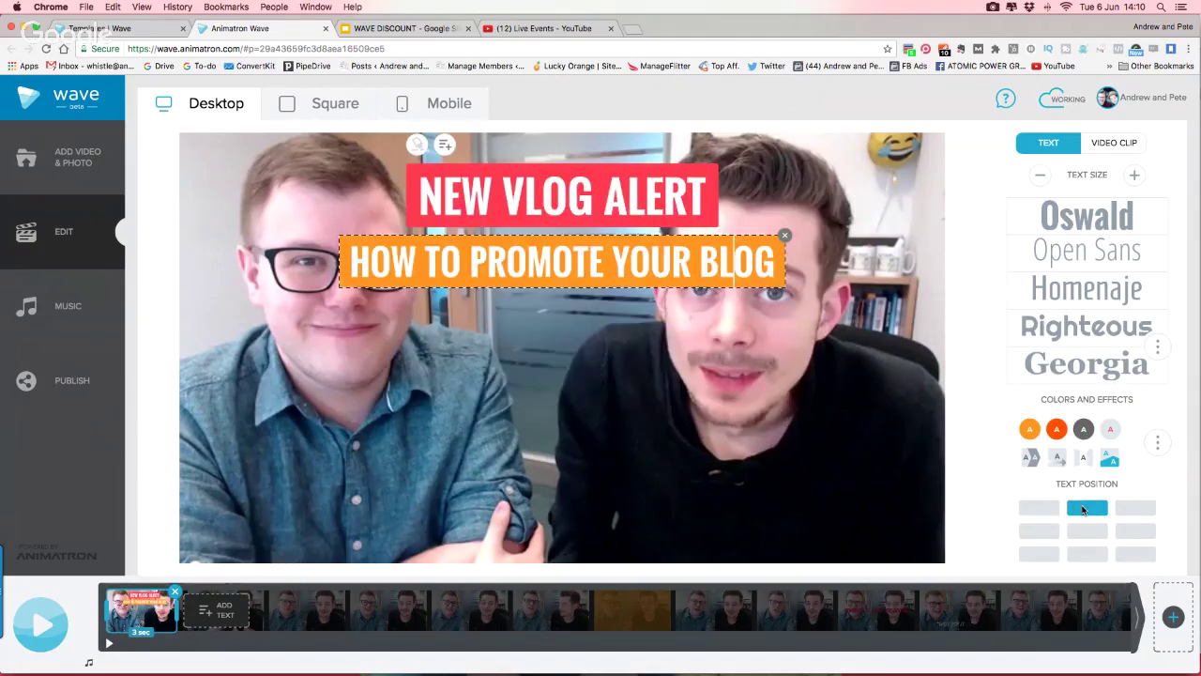
pyautogui.click(1076, 531)
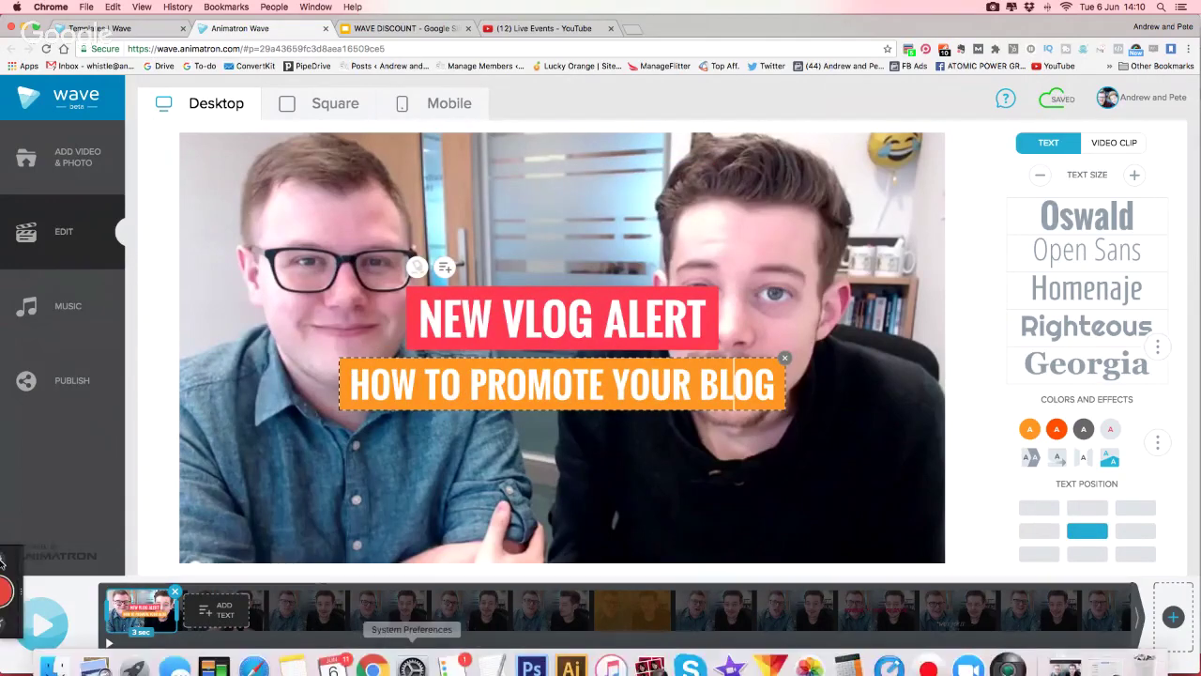
# Add a second text scene with its caption changed to 'WANT MORE BLOG VIEW'.
pyautogui.click(212, 610)
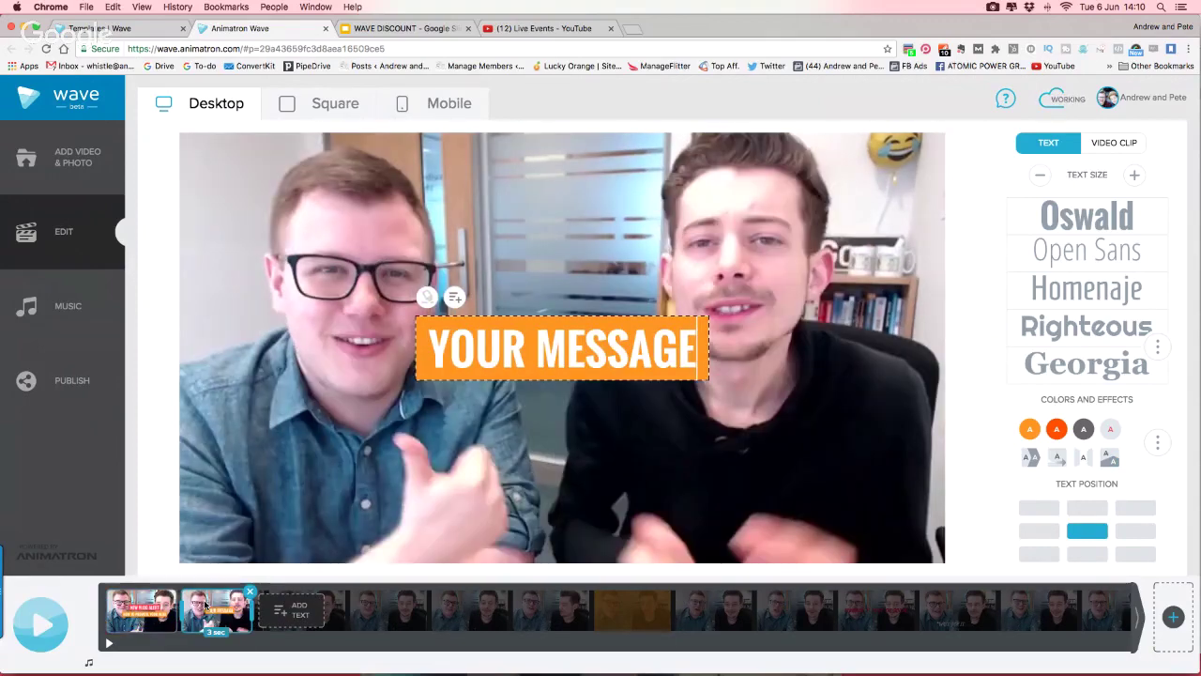
pyautogui.click(597, 343)
pyautogui.moveTo(697, 348); pyautogui.dragTo(427, 348)
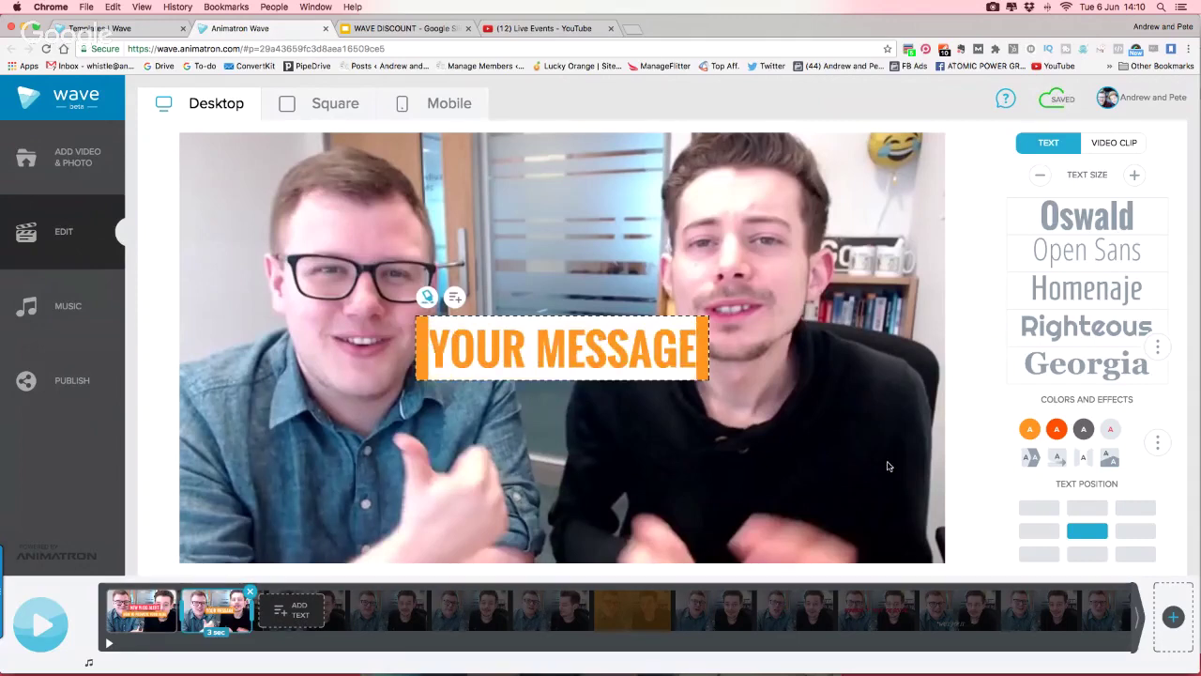
pyautogui.write('WANT MORE')
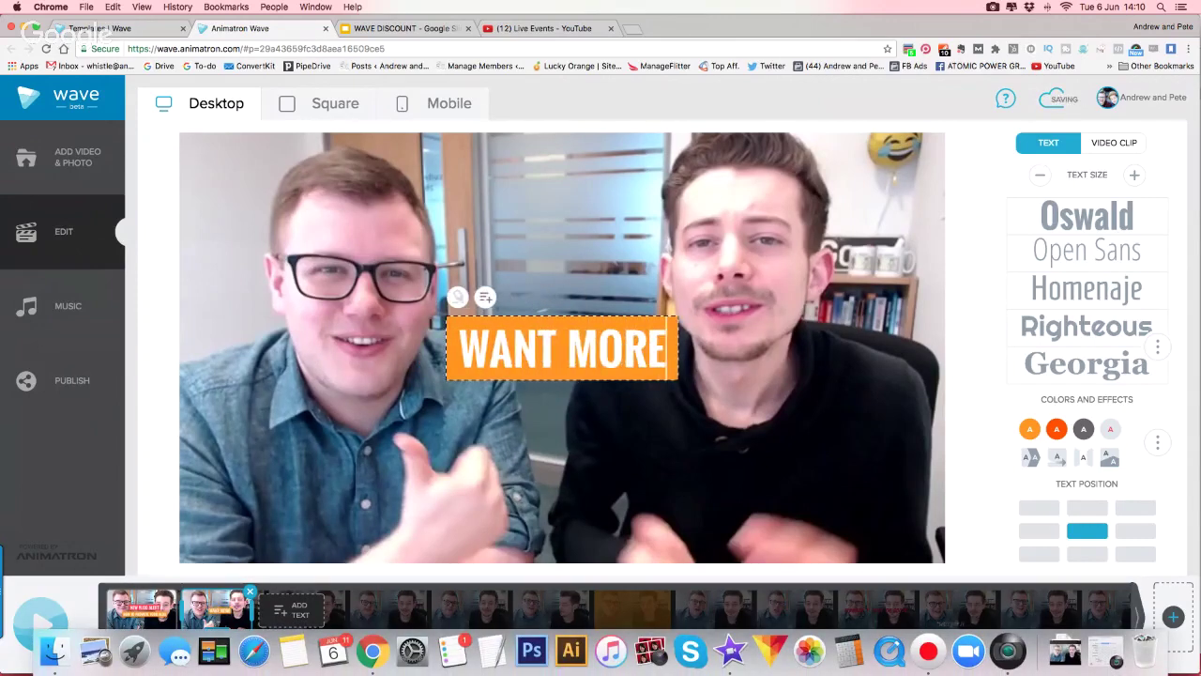
pyautogui.write(' VLOG')
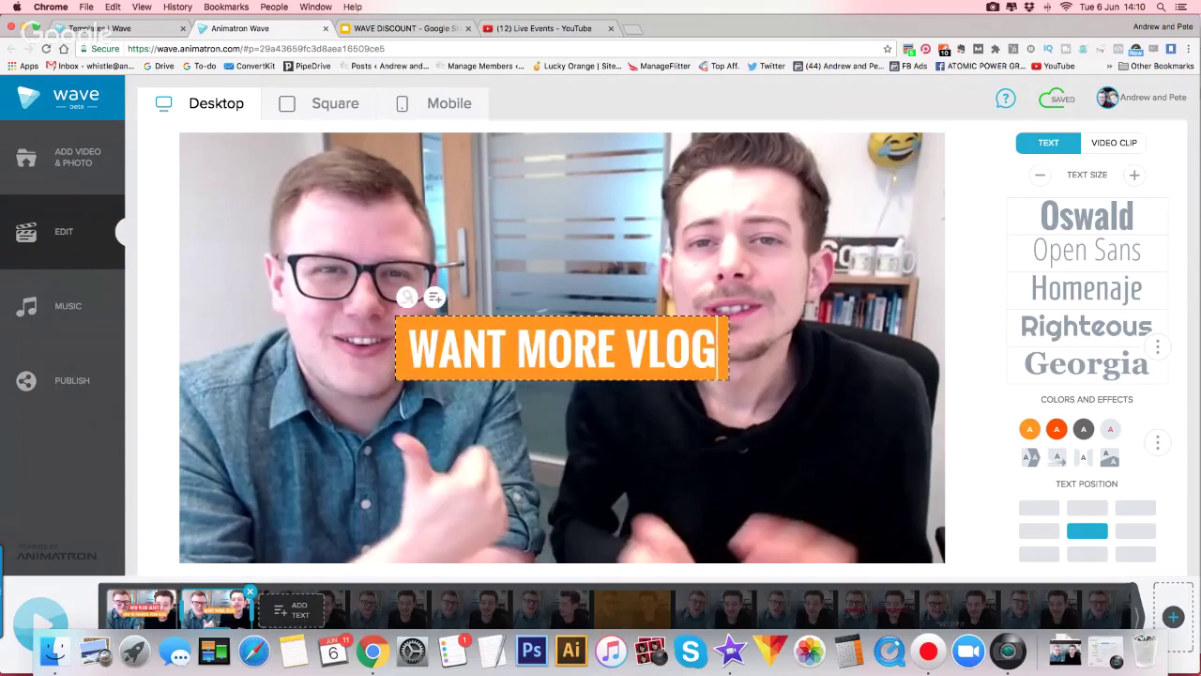
pyautogui.press('BackSpace')
pyautogui.press('BackSpace')
pyautogui.press('BackSpace')
pyautogui.press('BackSpace')
pyautogui.write('BL')
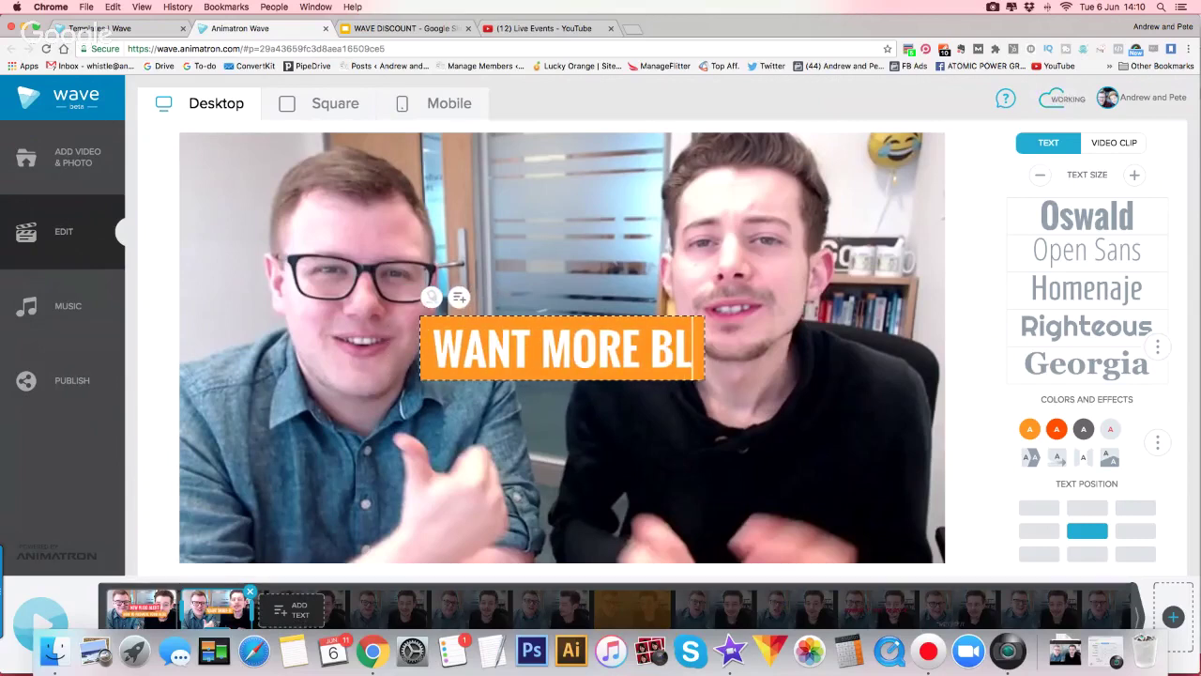
pyautogui.write('OG VIE')
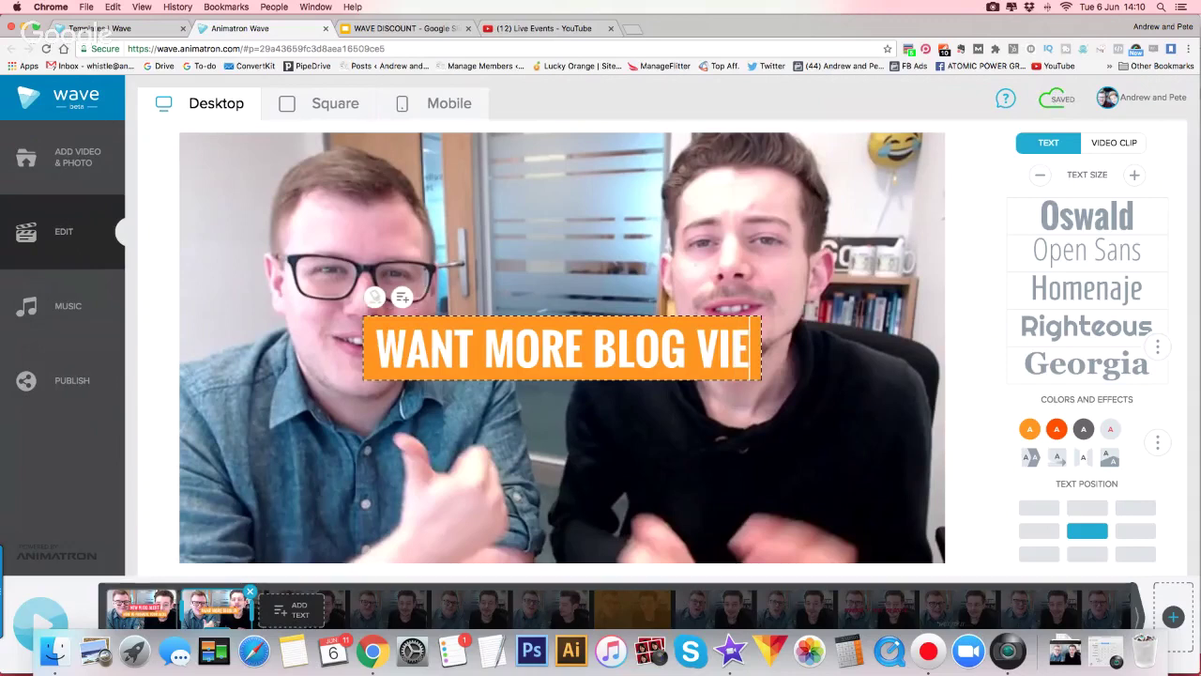
pyautogui.write('W')
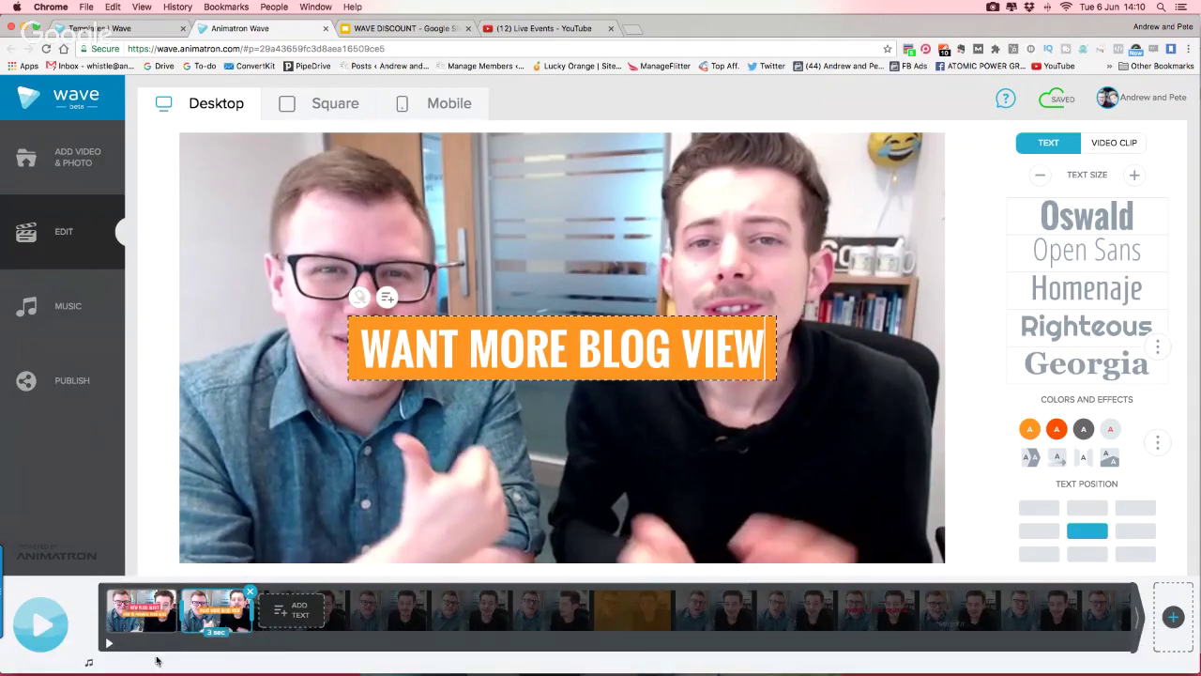
pyautogui.hscroll(5, 608, 617)
pyautogui.hscroll(-5, 608, 618)
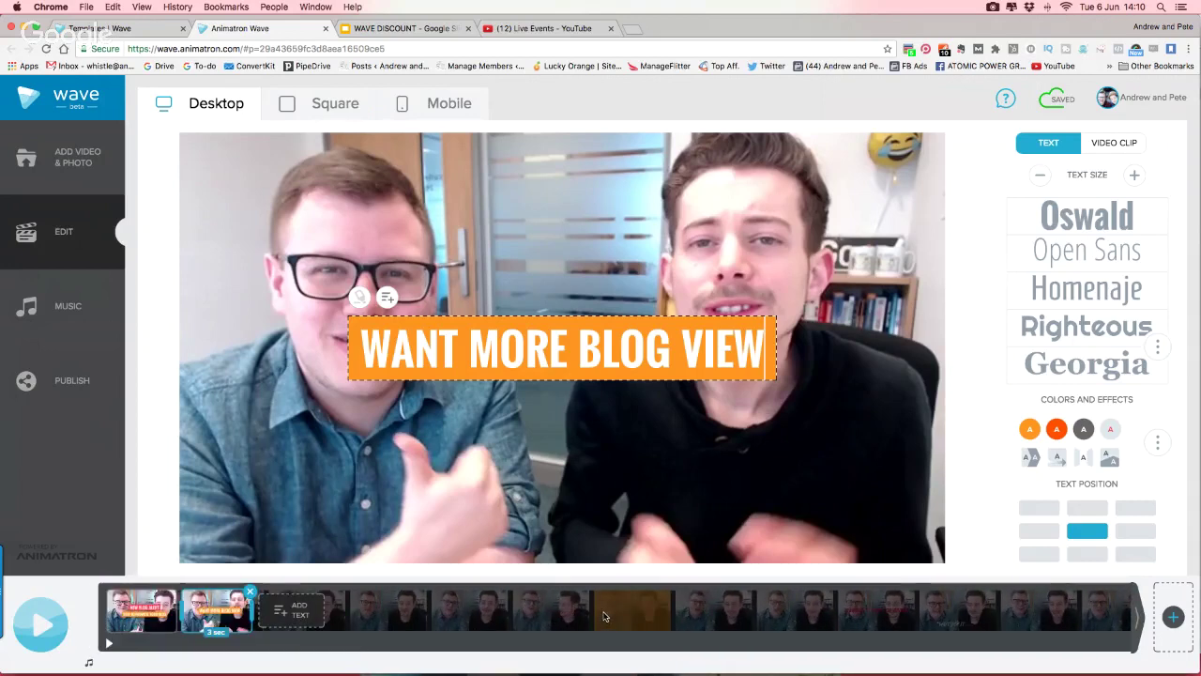
# Try the vlog clip's dimmer levels and settle on the lightest grey dimming.
pyautogui.click(883, 608)
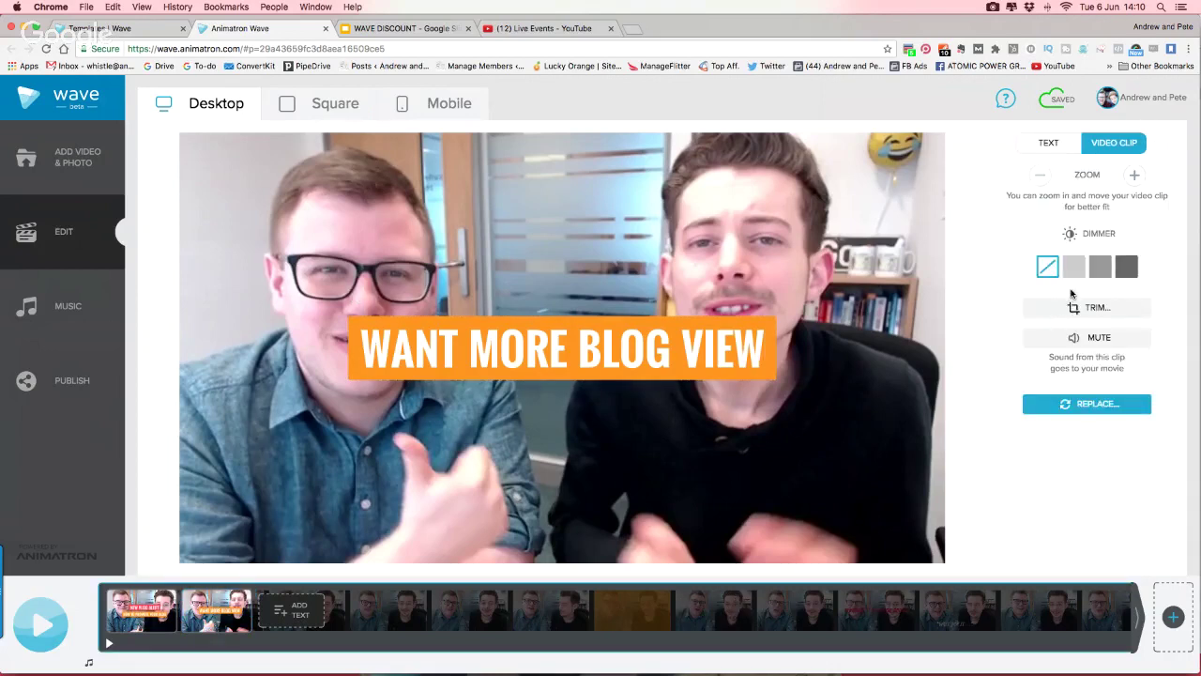
pyautogui.click(1076, 269)
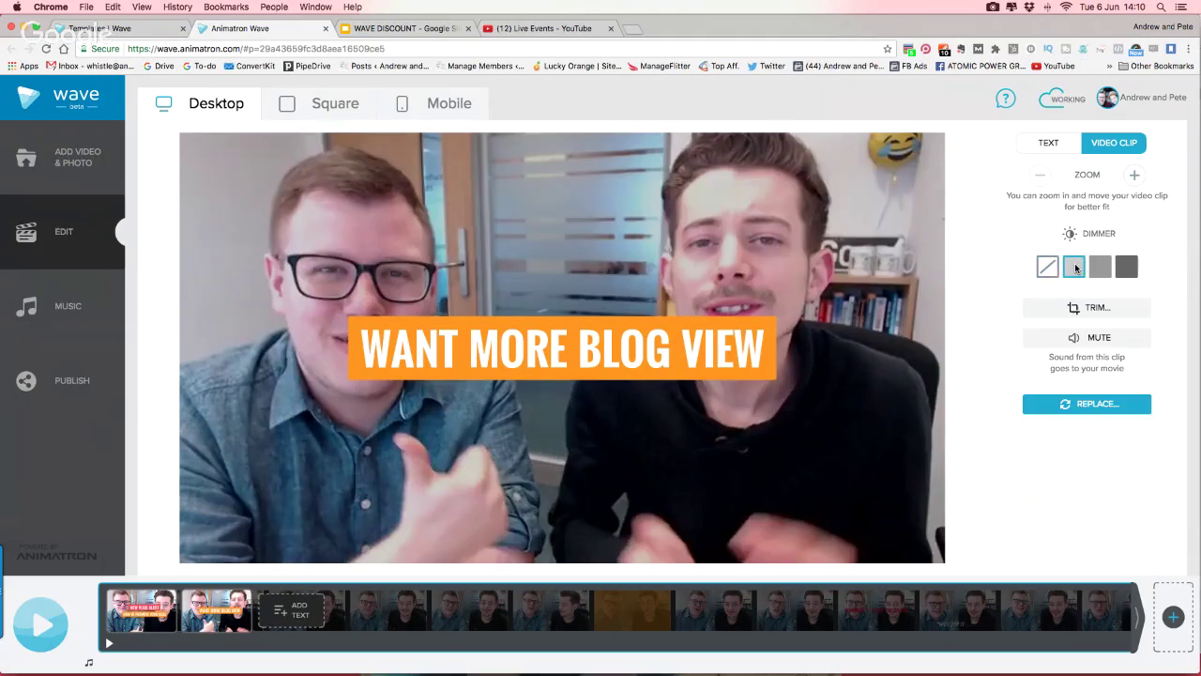
pyautogui.click(1104, 270)
pyautogui.click(1120, 268)
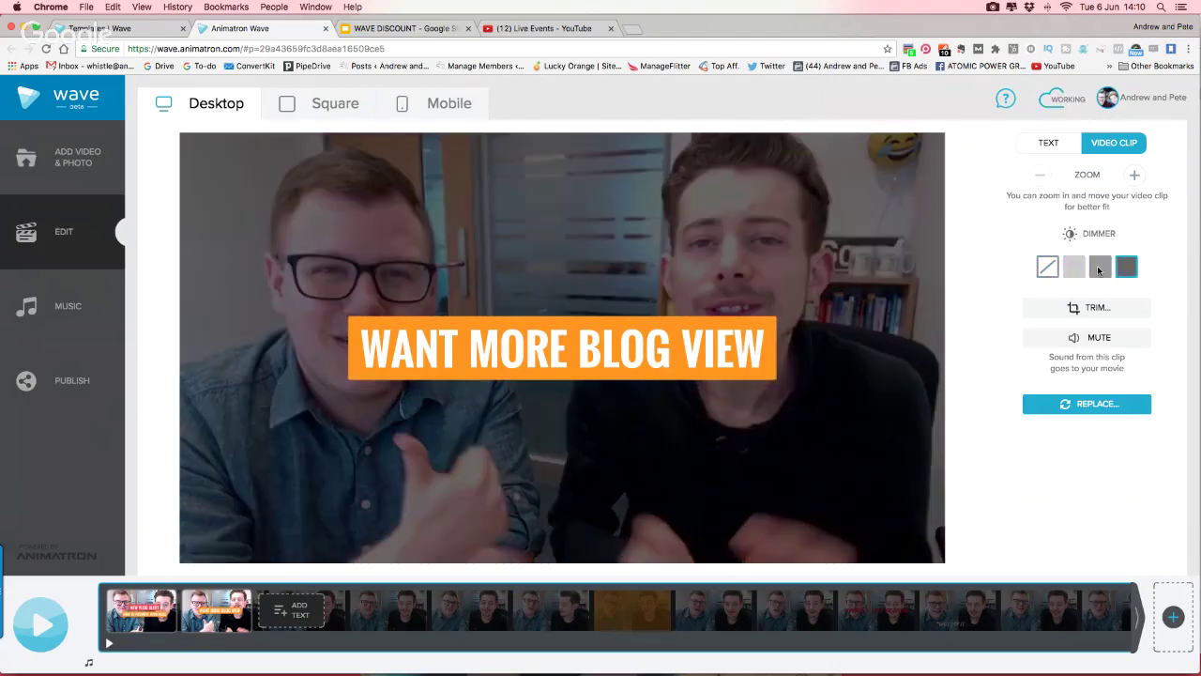
pyautogui.click(1074, 269)
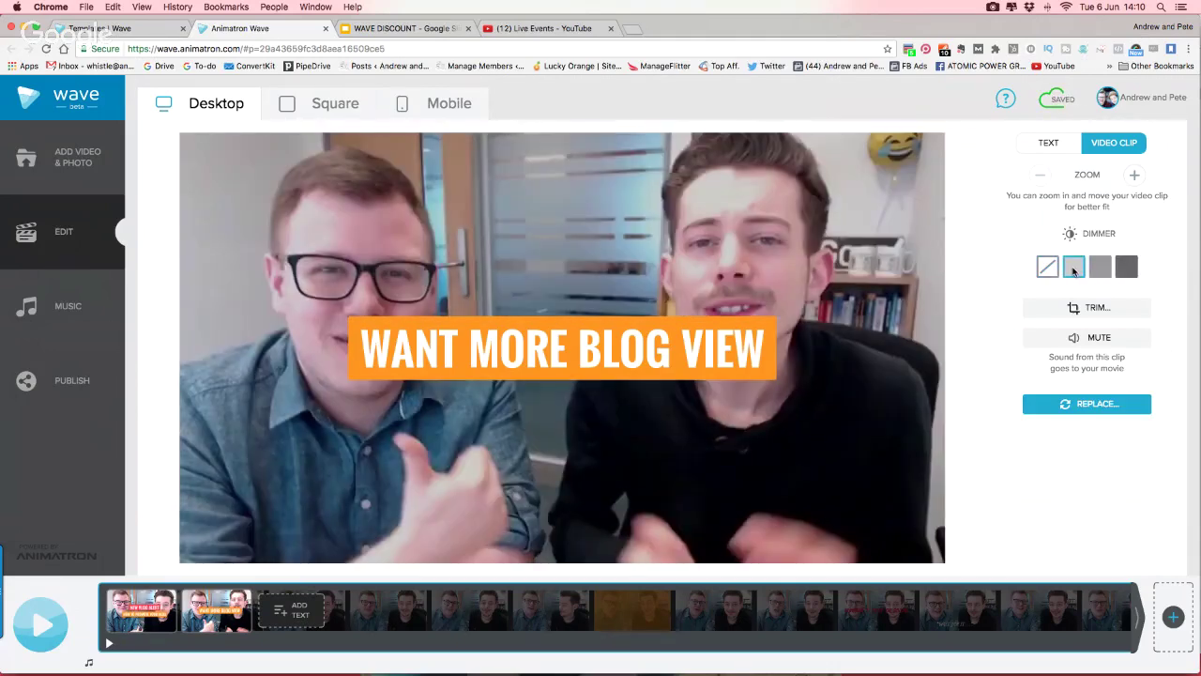
# Trim the vlog clip to its first 15 seconds.
pyautogui.click(1088, 307)
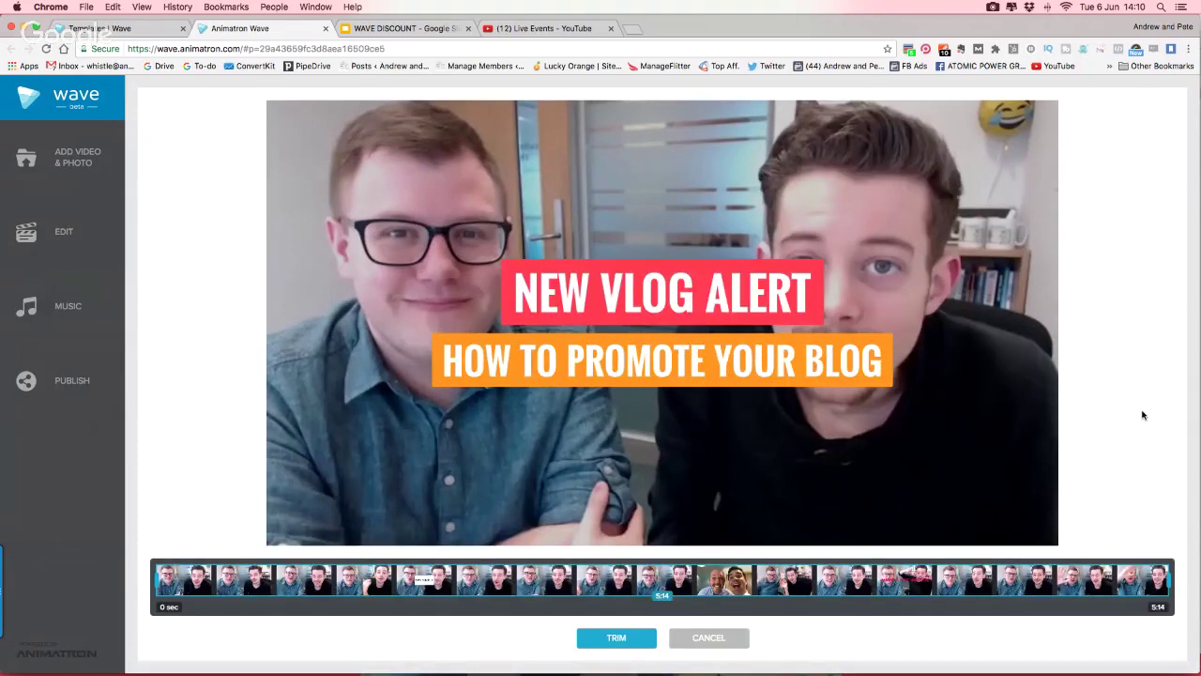
pyautogui.moveTo(1173, 587)
pyautogui.mouseDown()
pyautogui.moveTo(560, 601)
pyautogui.moveTo(205, 587)
pyautogui.mouseUp()
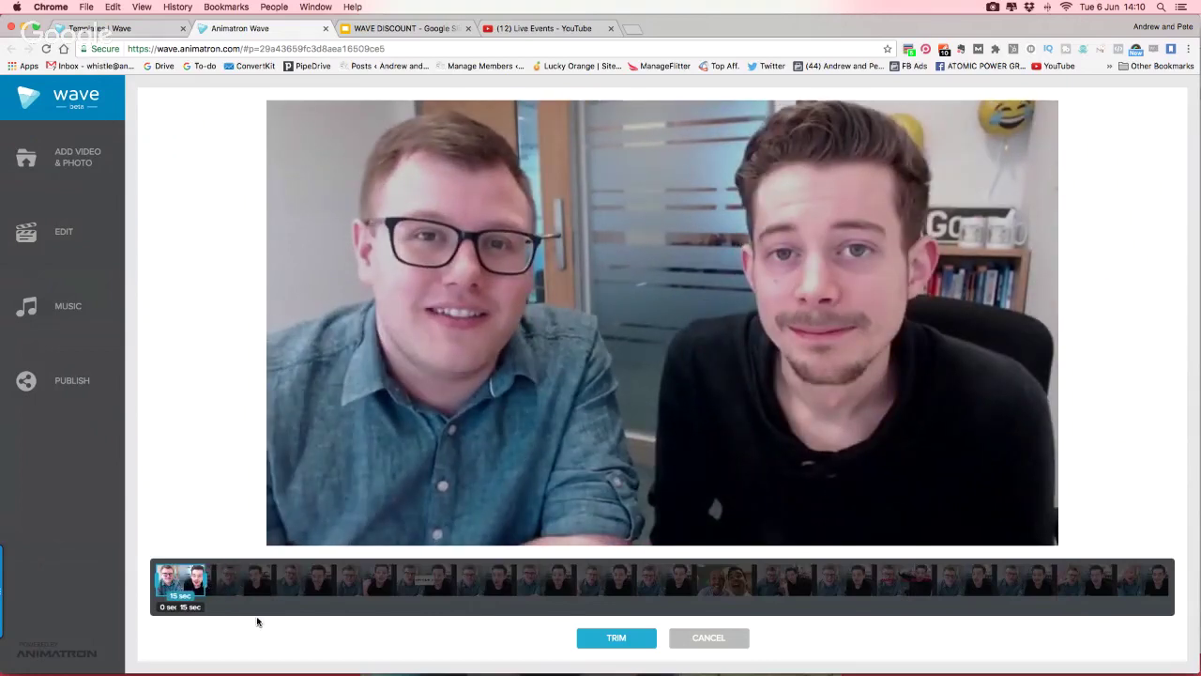
pyautogui.click(617, 637)
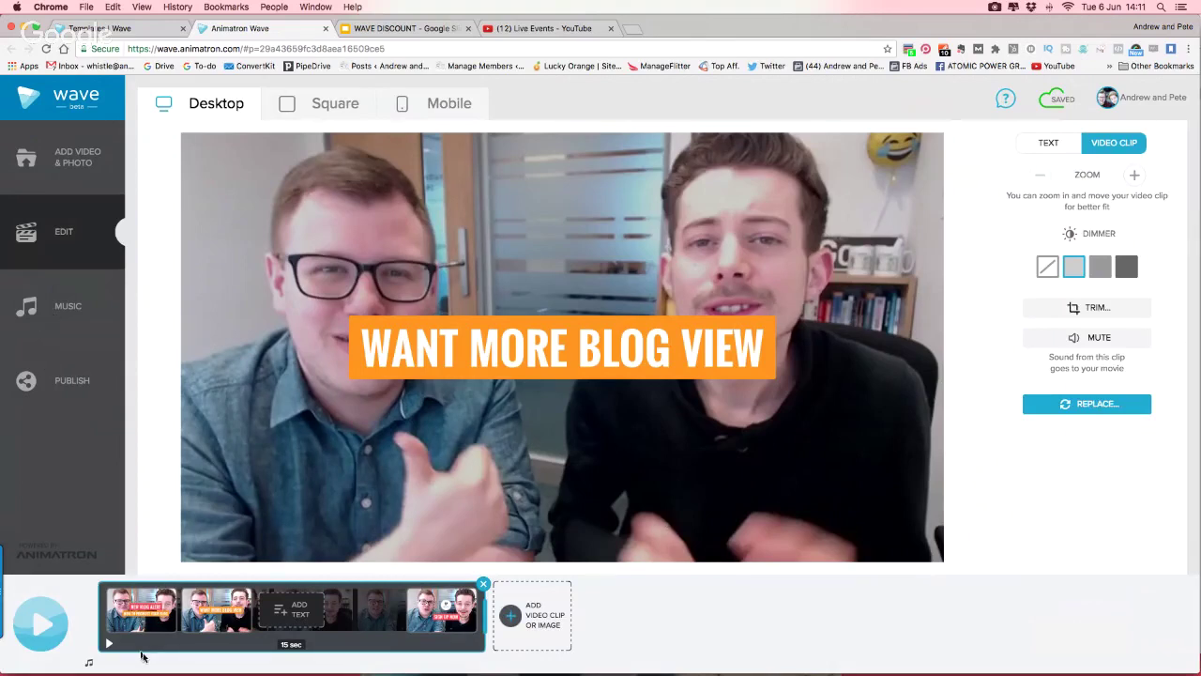
# Play the preview and pause on the NEW VLOG ALERT title.
pyautogui.click(109, 644)
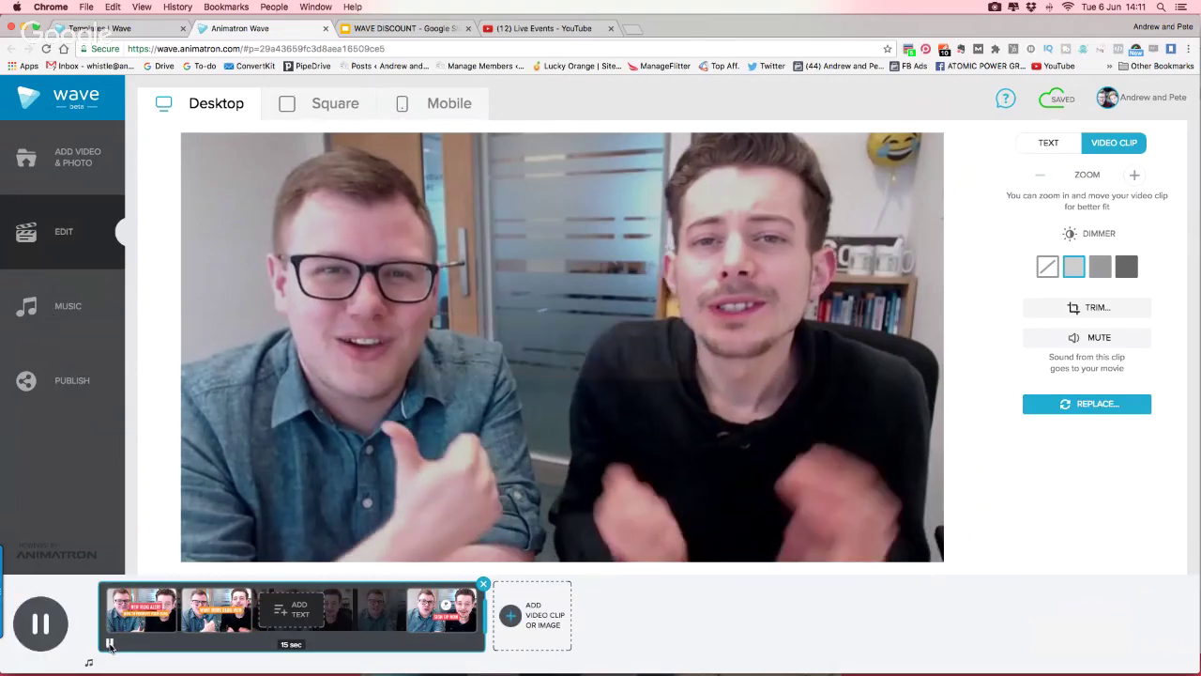
pyautogui.press('XF86AudioRaiseVolume')
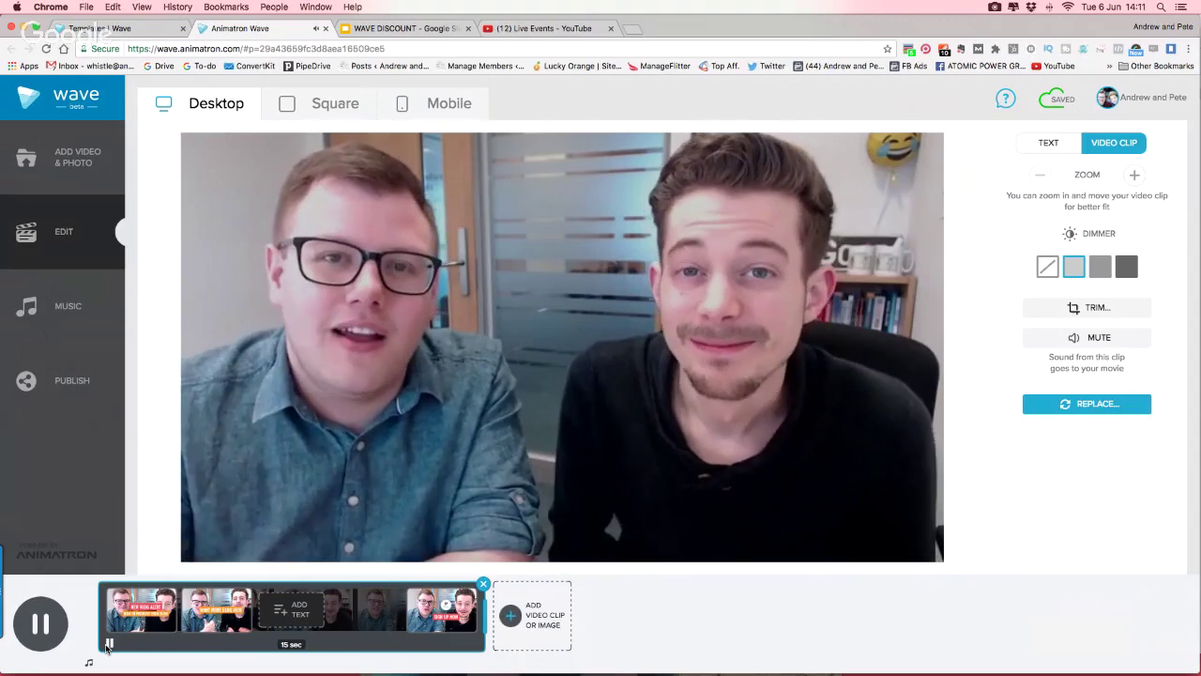
pyautogui.click(108, 644)
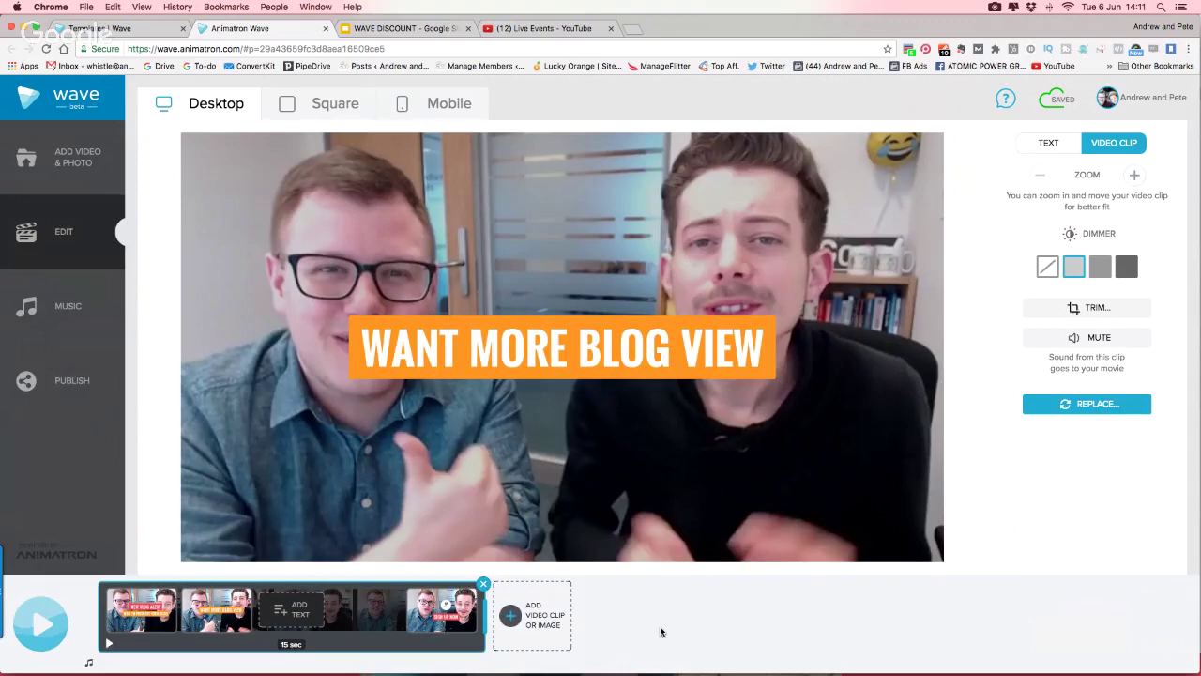
pyautogui.click(46, 626)
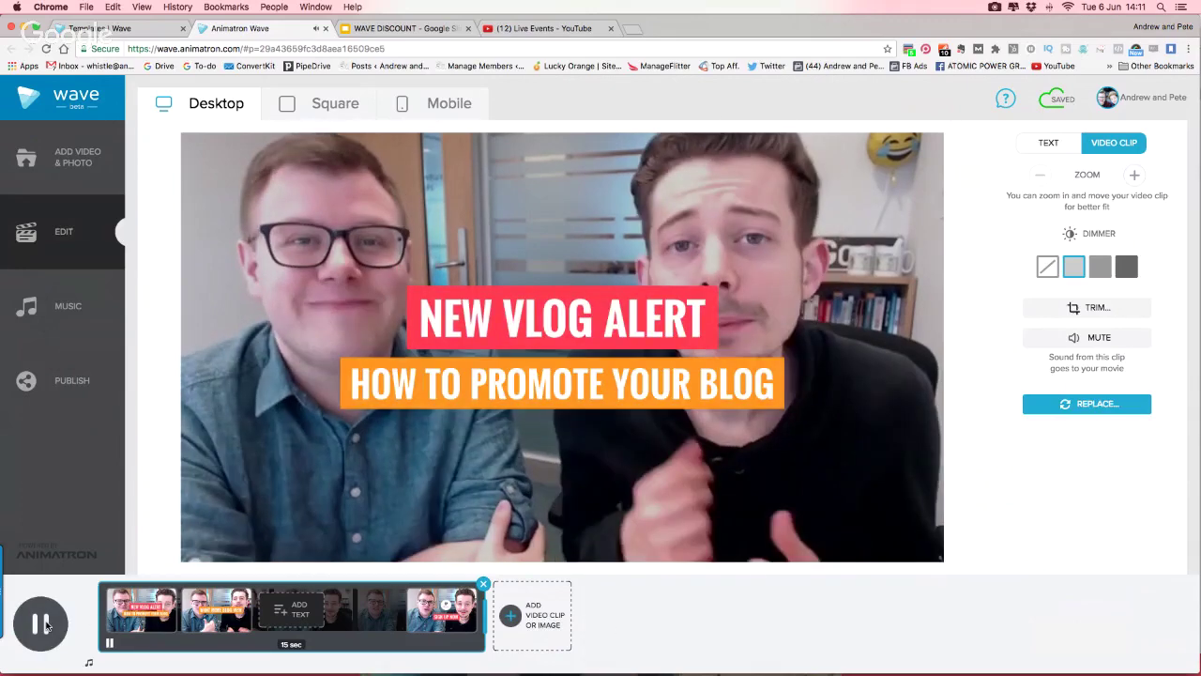
pyautogui.click(45, 626)
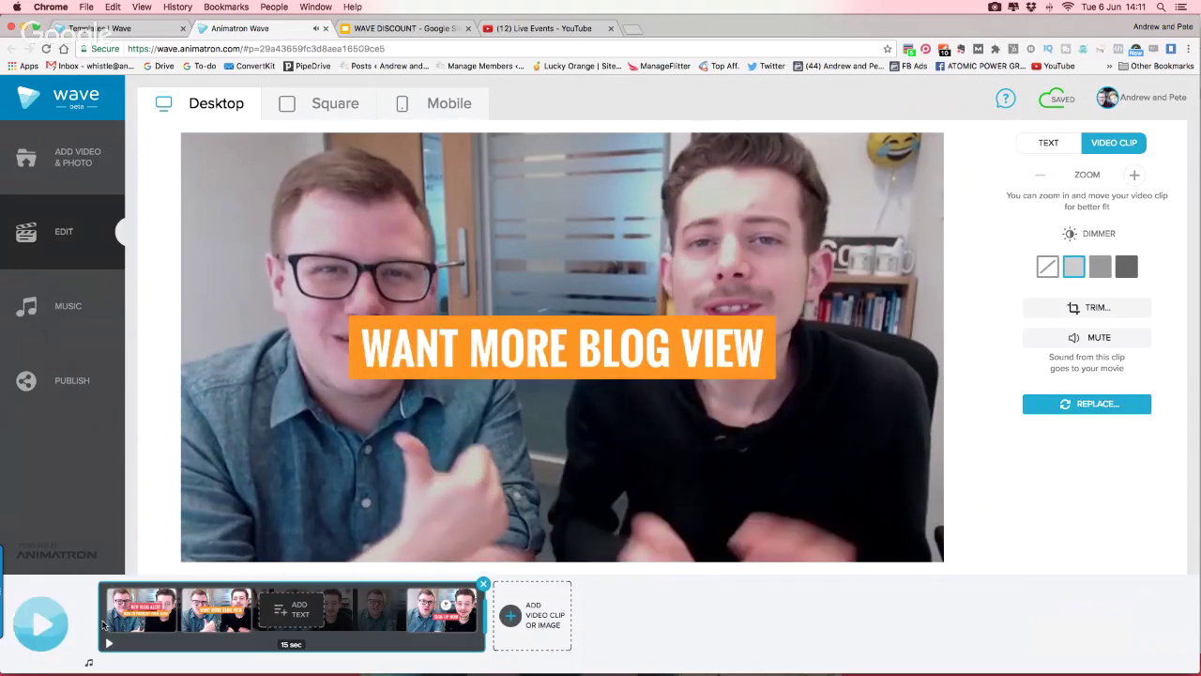
# Stretch the NEW VLOG ALERT title clip to about 6 seconds and preview it.
pyautogui.click(167, 610)
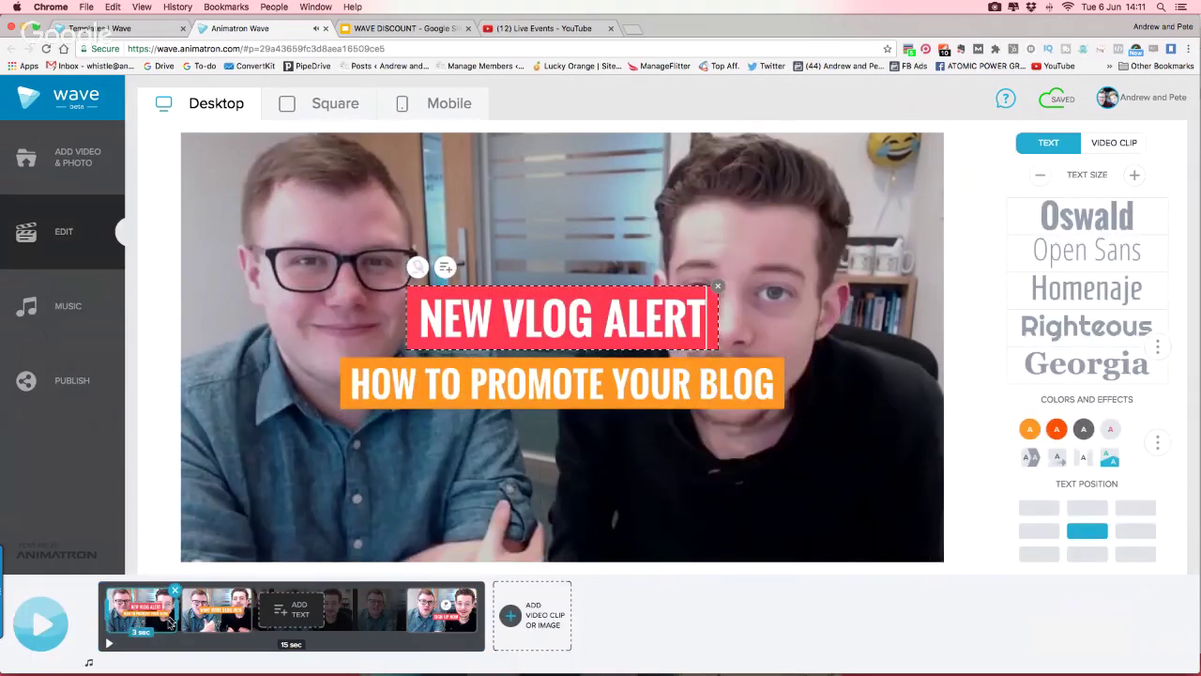
pyautogui.moveTo(176, 611); pyautogui.dragTo(249, 612)
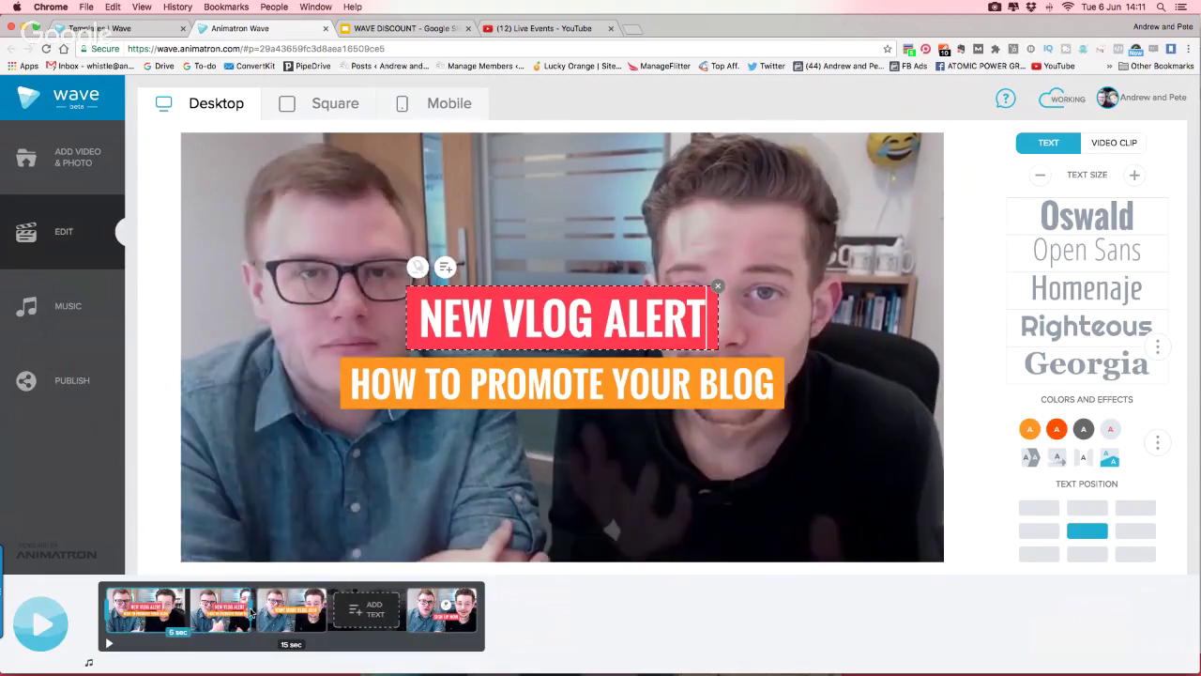
pyautogui.click(47, 627)
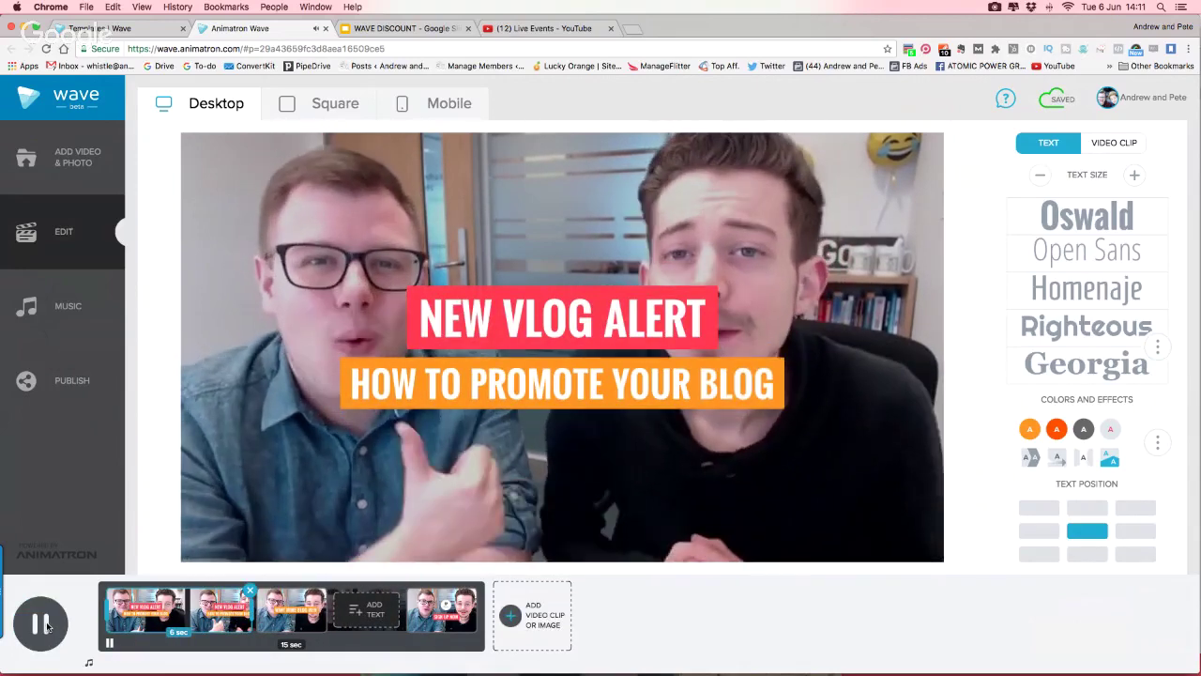
pyautogui.click(47, 627)
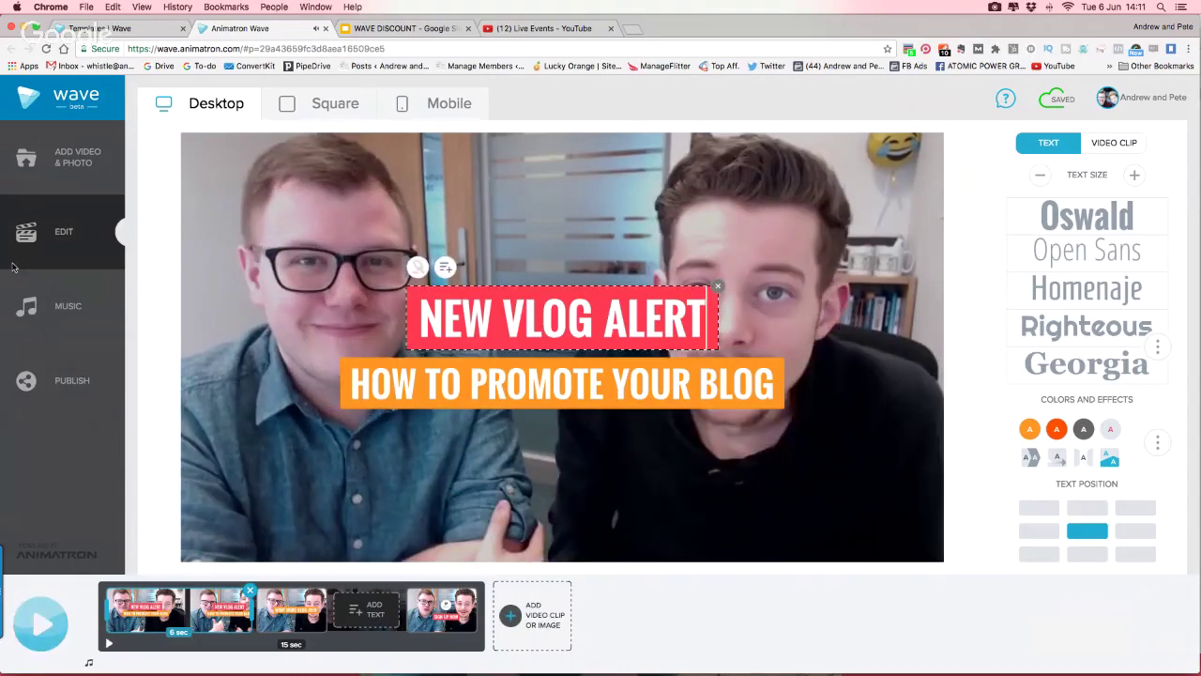
pyautogui.click(81, 310)
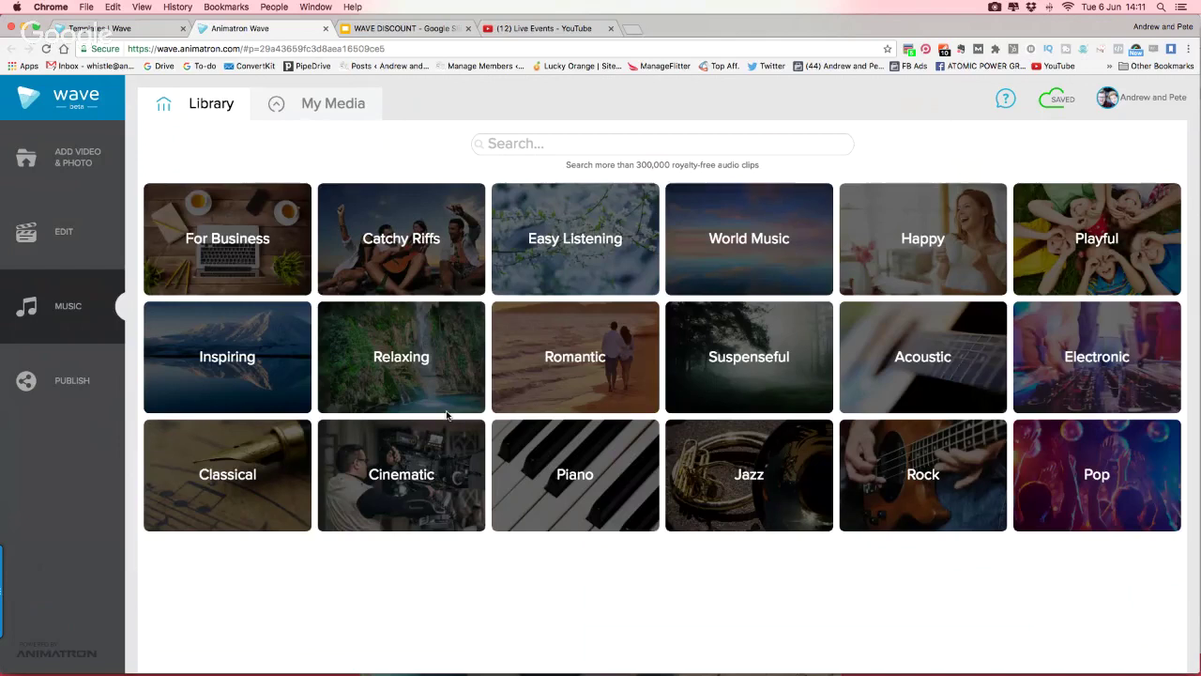
# Search the music library for 'romantic' and use Fmin Babyface Style 85bpm as the soundtrack.
pyautogui.click(566, 360)
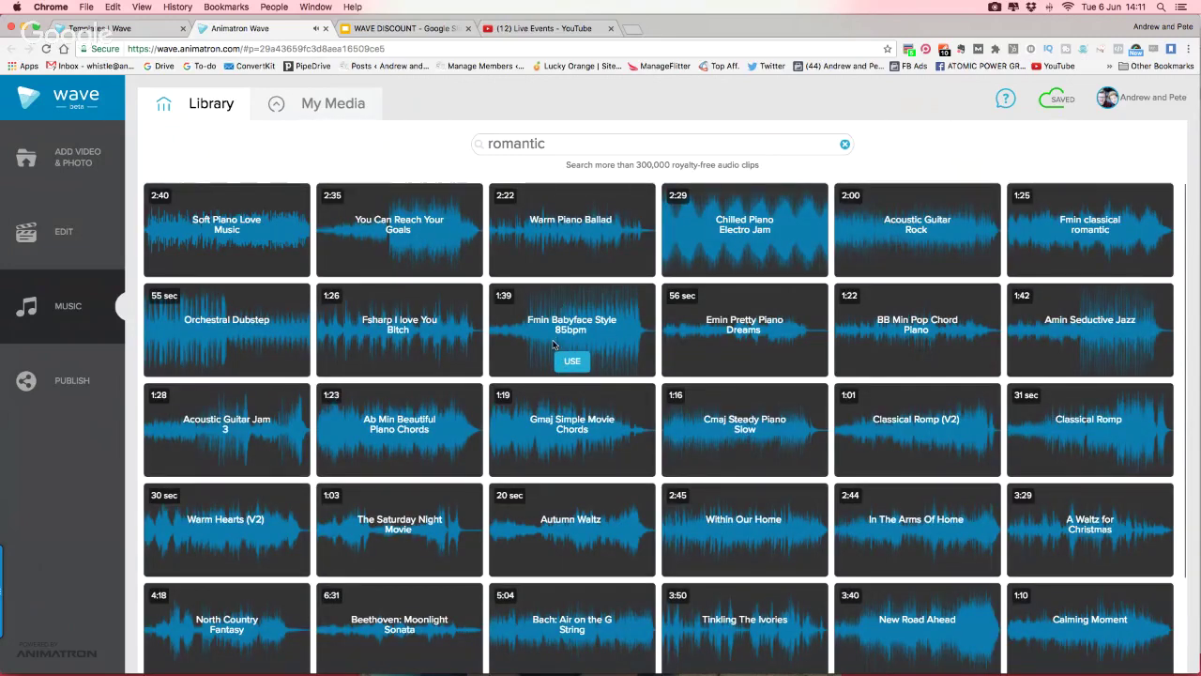
pyautogui.press('XF86AudioRaiseVolume')
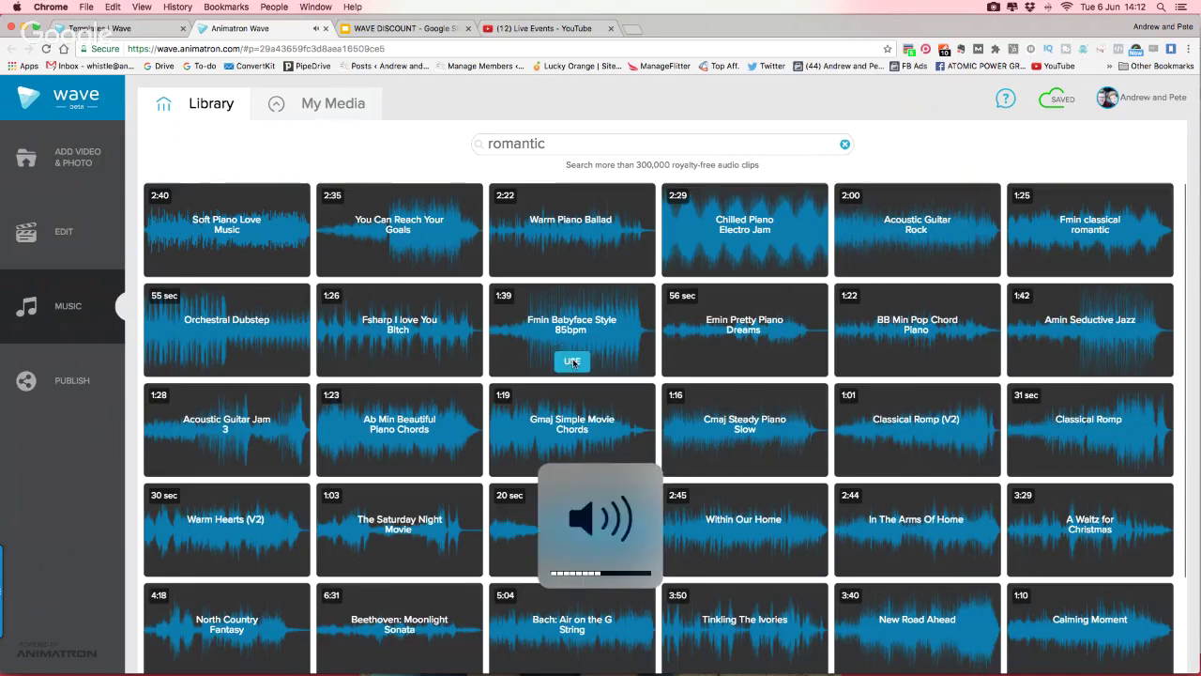
pyautogui.click(572, 361)
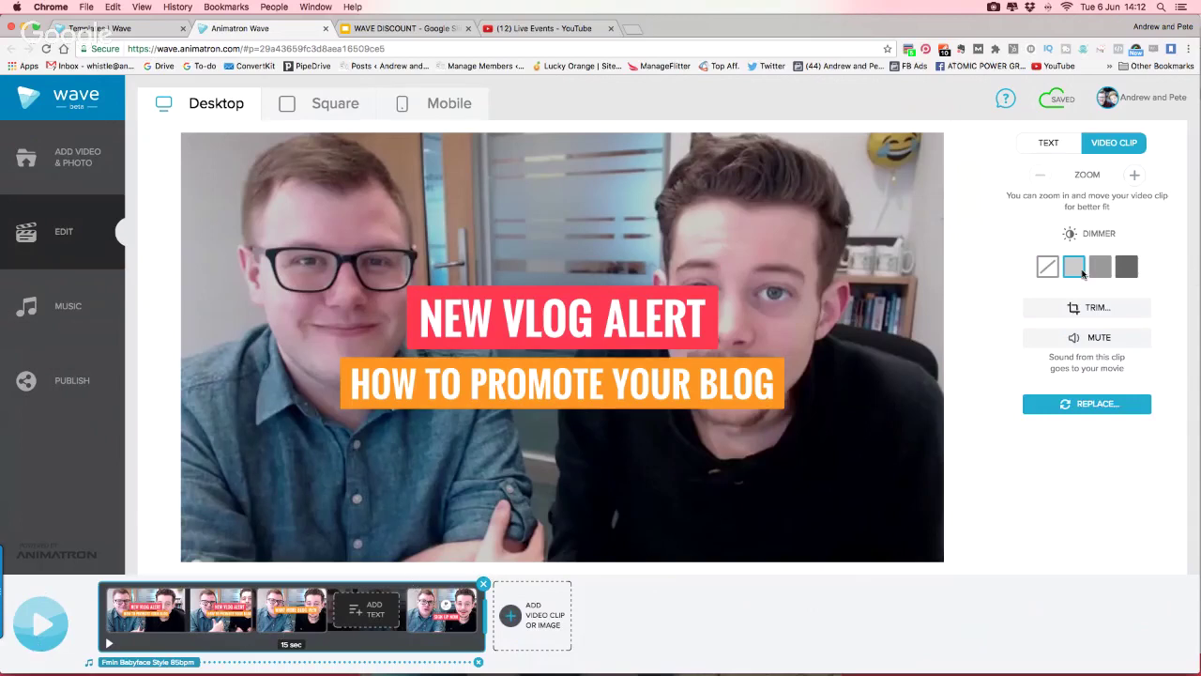
# Mute the vlog clip's original audio and preview the titled Desktop version.
pyautogui.click(1087, 338)
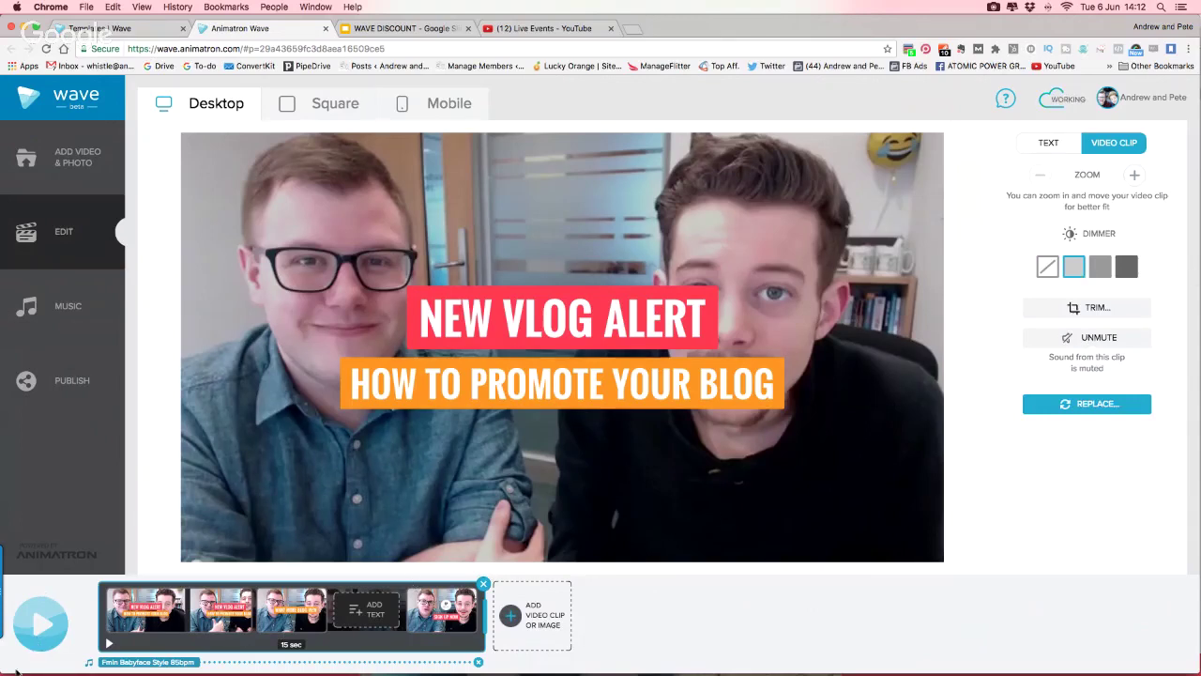
pyautogui.click(42, 623)
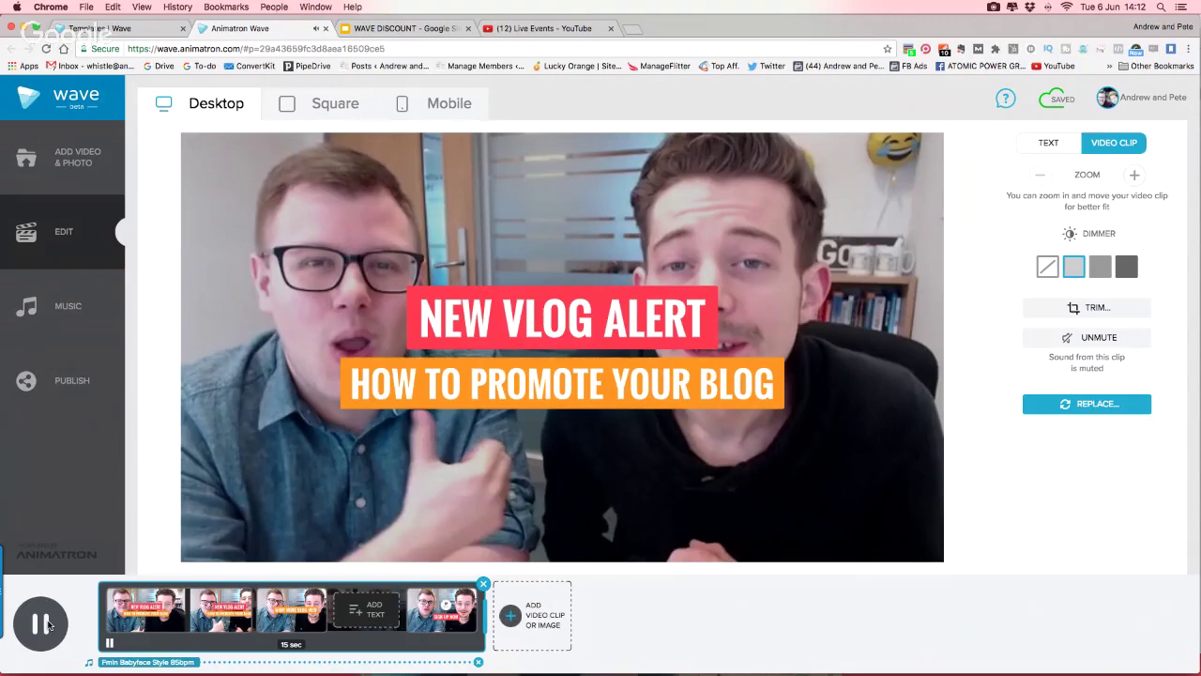
pyautogui.click(42, 624)
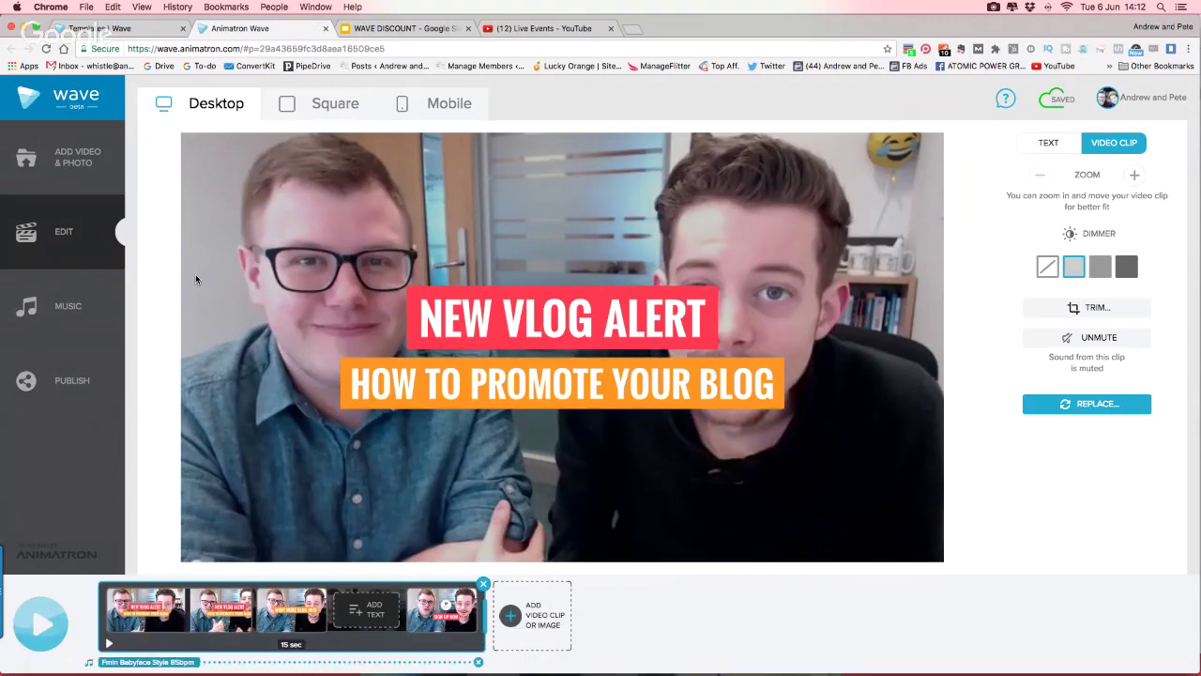
# In the Square version, reduce the HOW TO PROMOTE YOUR BLOG subtitle size to fit one line.
pyautogui.click(327, 108)
pyautogui.click(394, 105)
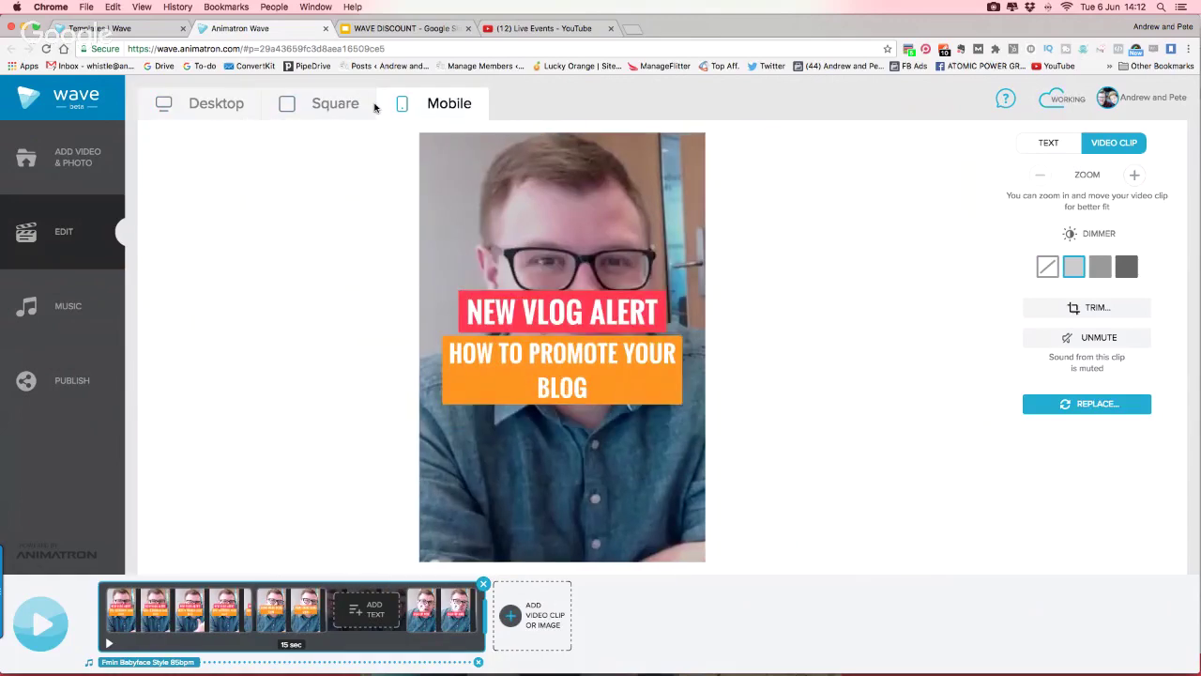
pyautogui.click(335, 106)
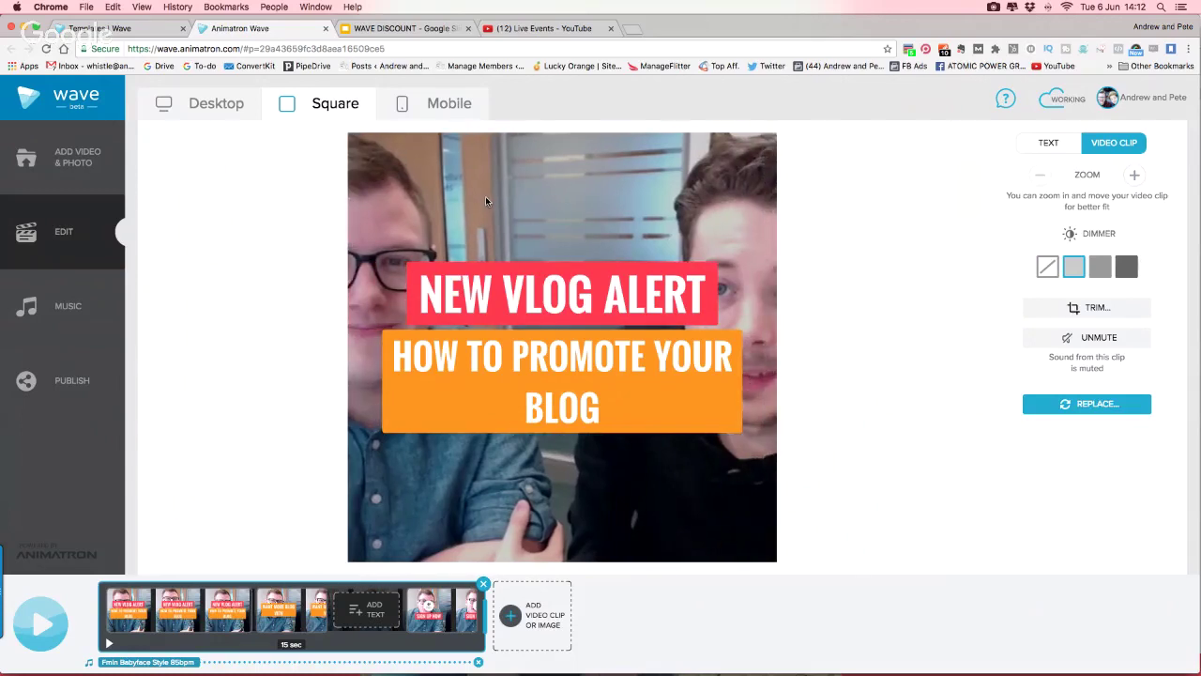
pyautogui.click(571, 408)
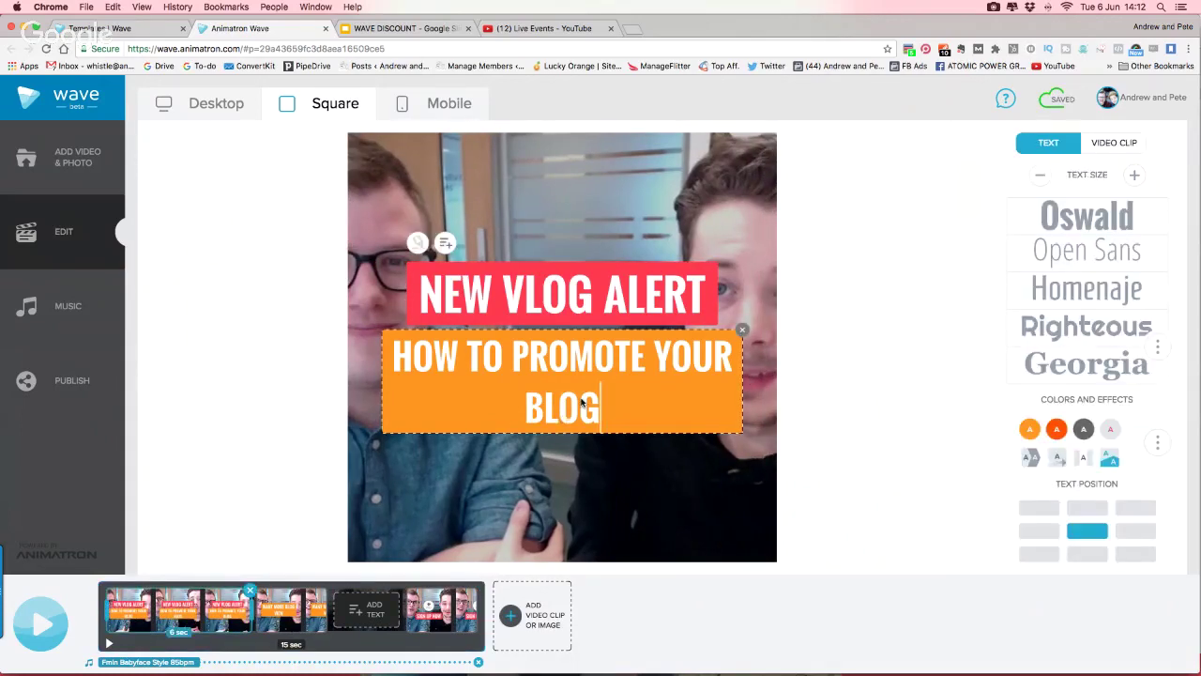
pyautogui.moveTo(601, 407); pyautogui.dragTo(398, 369)
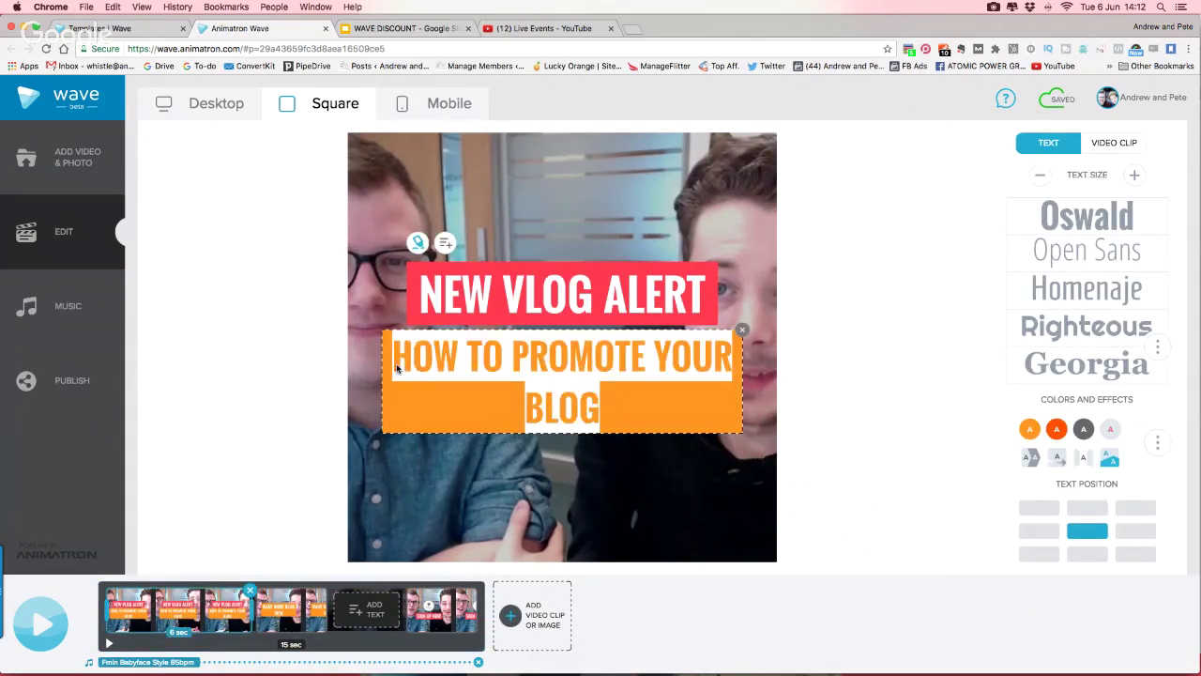
pyautogui.click(1039, 175)
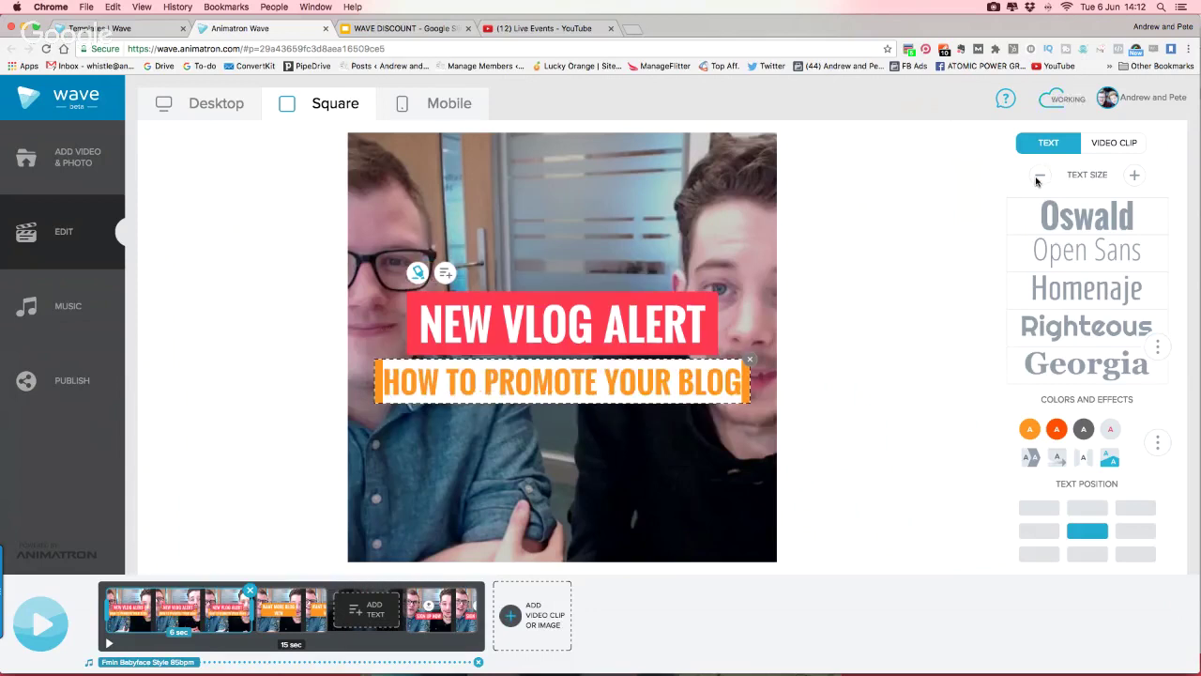
pyautogui.click(831, 328)
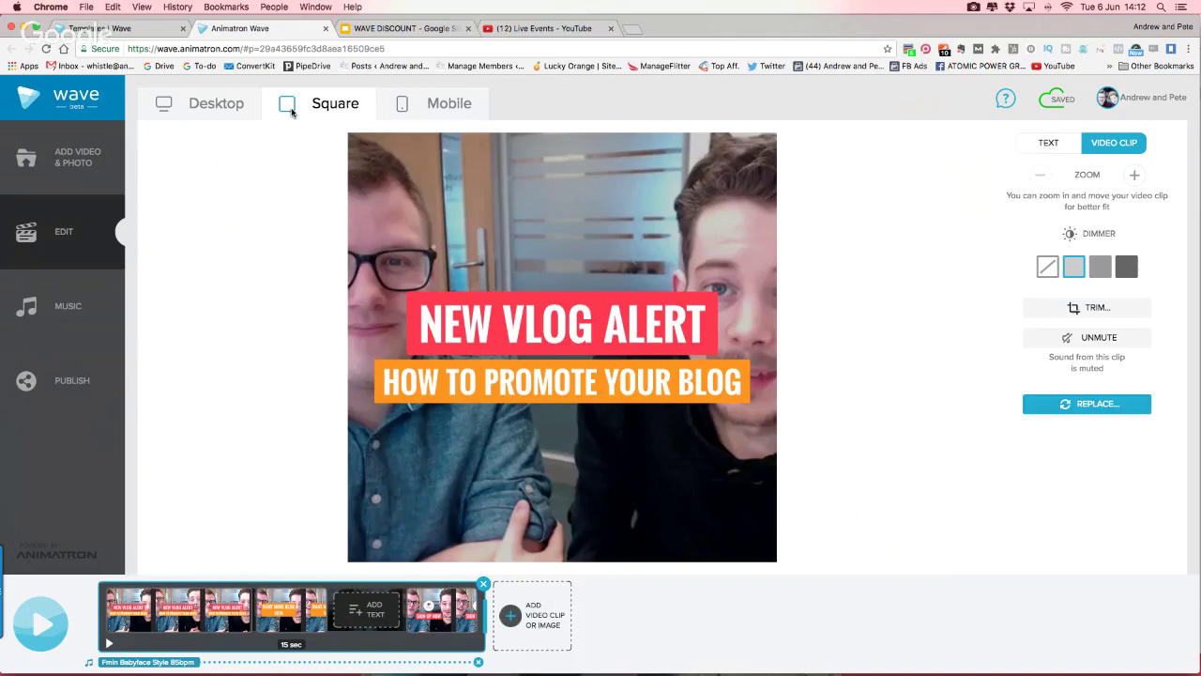
# Switch to the vertical Mobile version to check how the titles wrap.
pyautogui.click(449, 106)
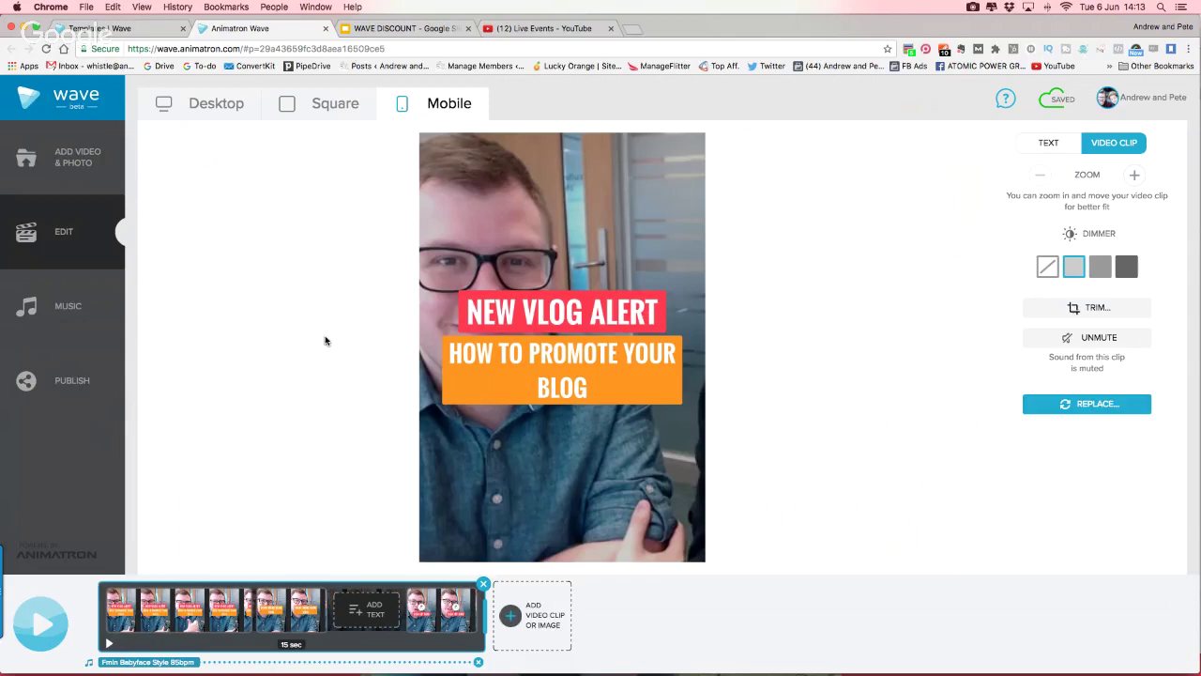
# Switch to the Square version, then review the Publish download page and Music choices.
pyautogui.click(227, 115)
pyautogui.click(319, 104)
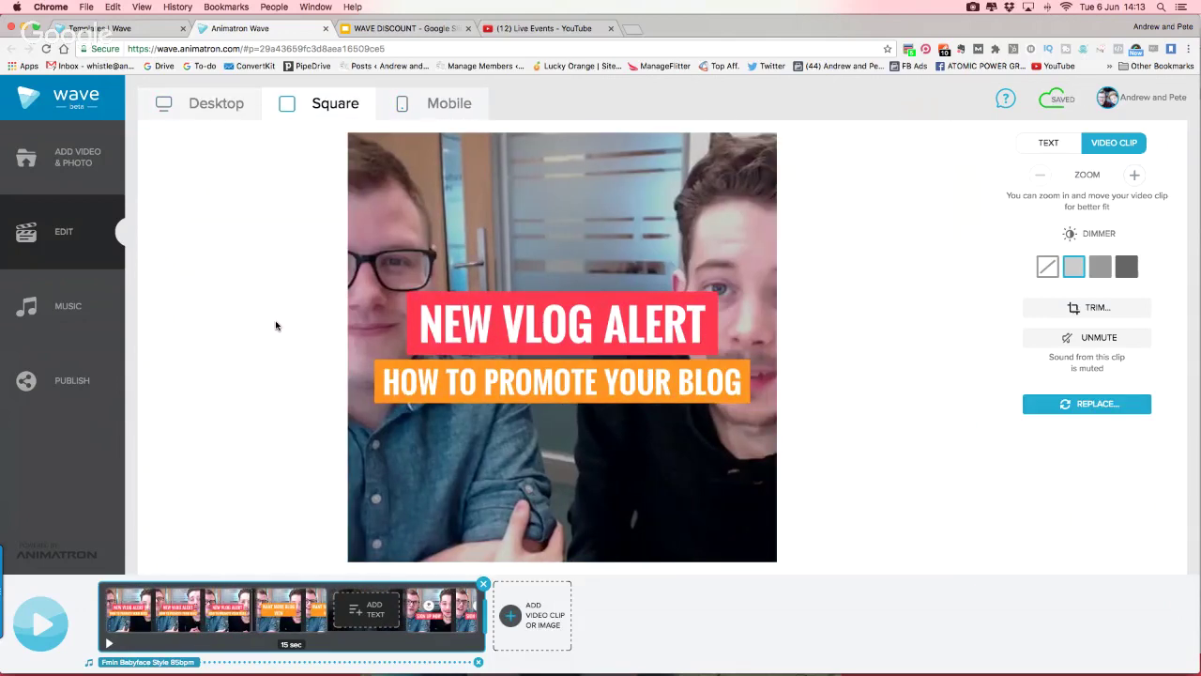
pyautogui.click(56, 381)
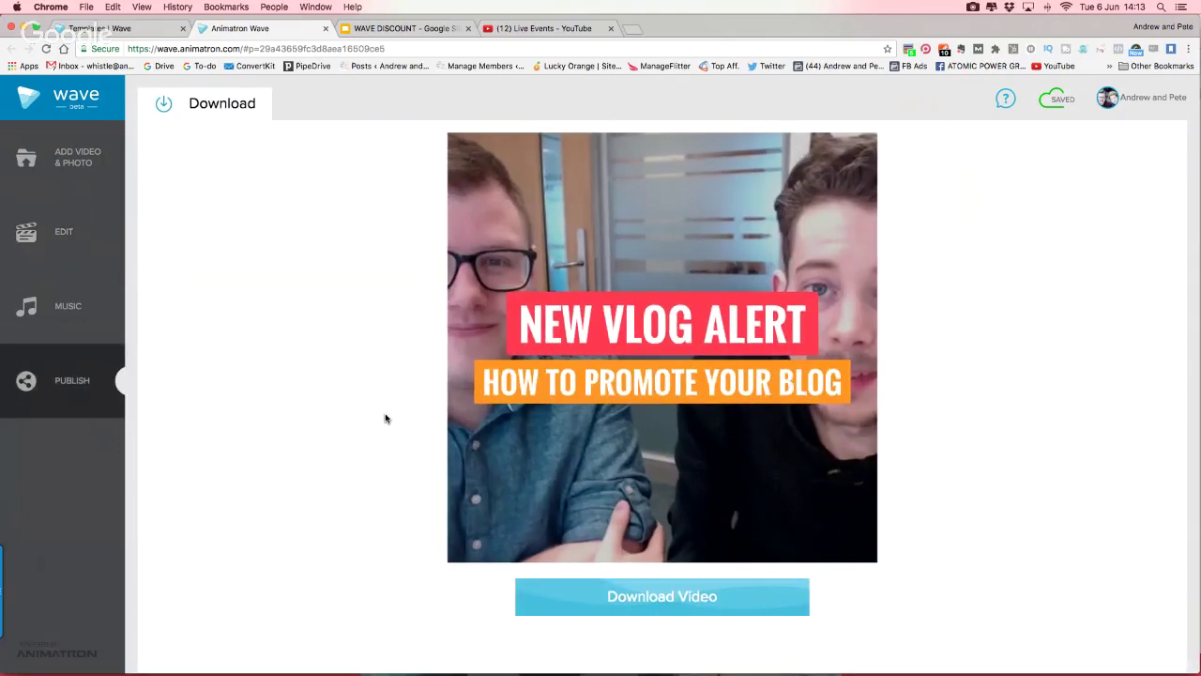
pyautogui.click(77, 312)
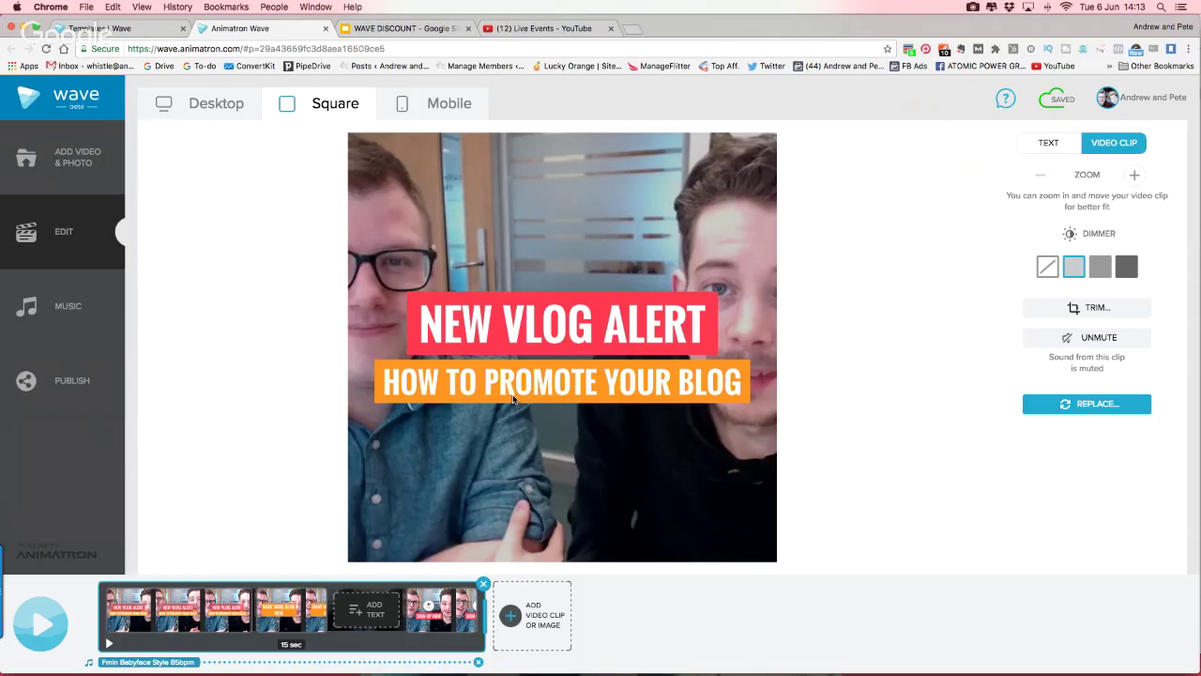
# Compare the Desktop and Mobile versions, ending on the wide Desktop version.
pyautogui.click(215, 105)
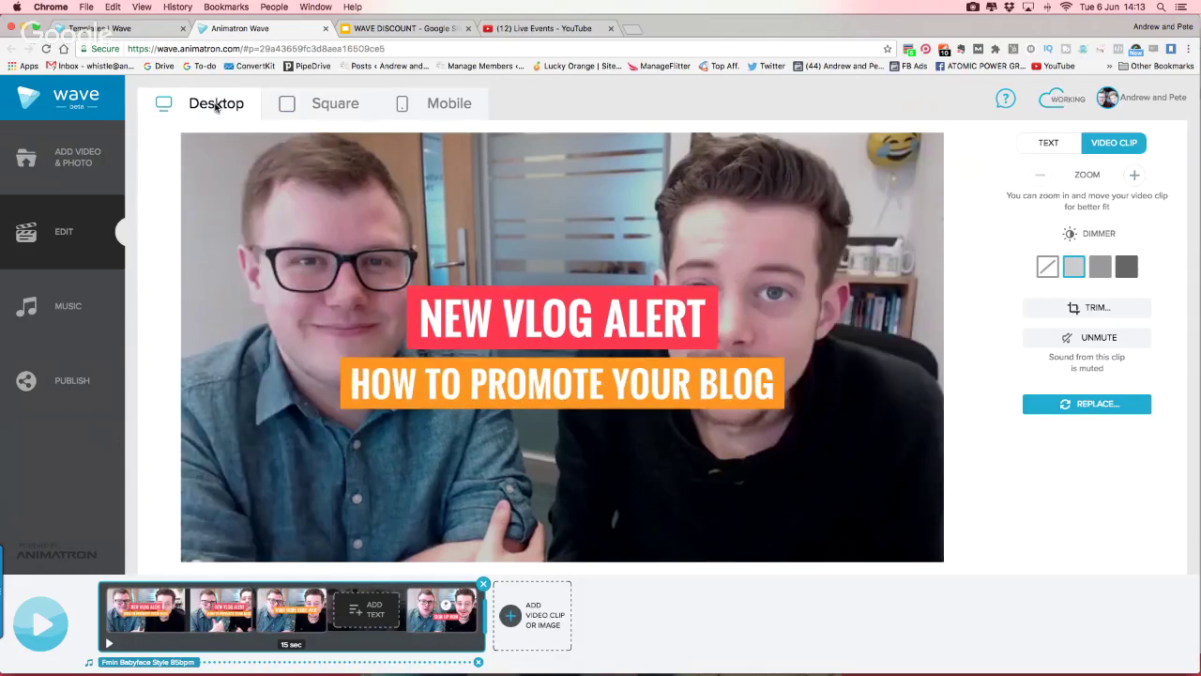
pyautogui.click(453, 105)
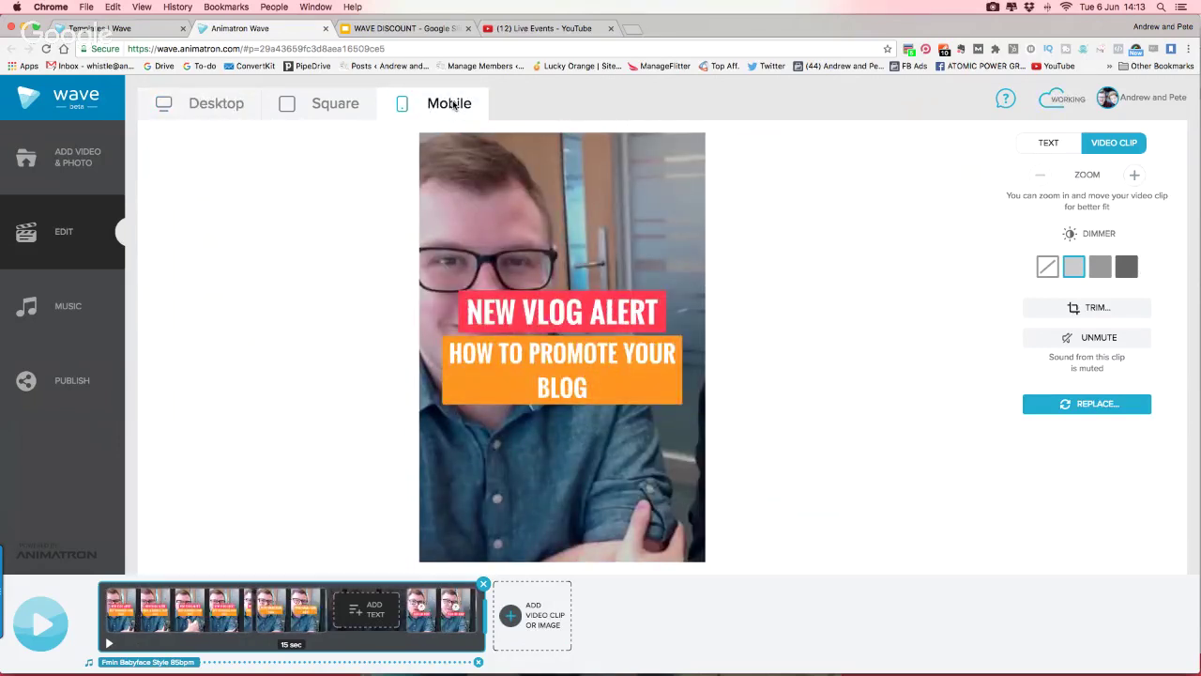
pyautogui.click(215, 104)
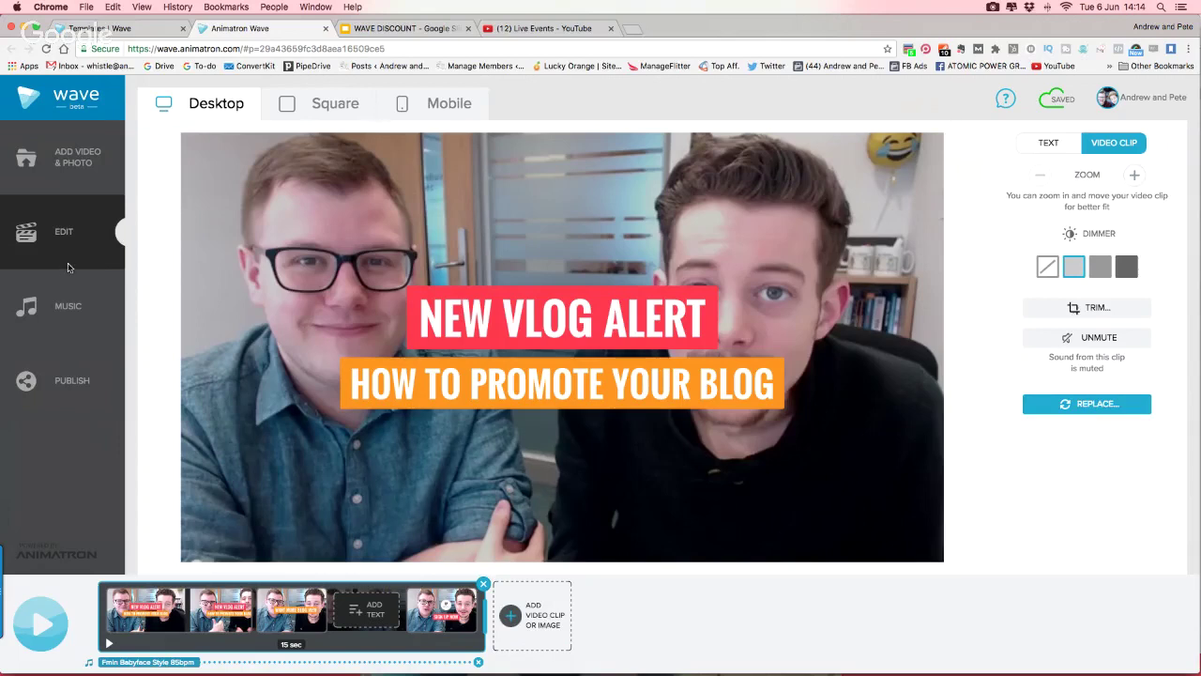
# Open the media library and browse the stock photo results and uploads.
pyautogui.click(71, 162)
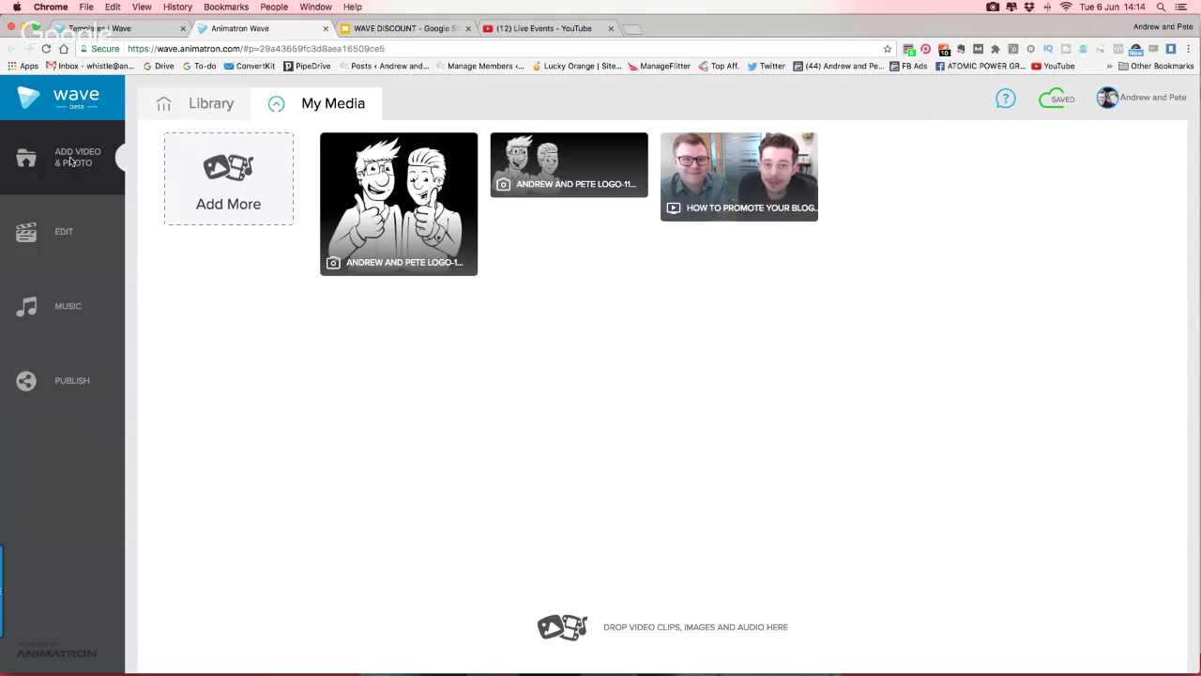
pyautogui.click(197, 107)
pyautogui.scroll(-2, 693, 351)
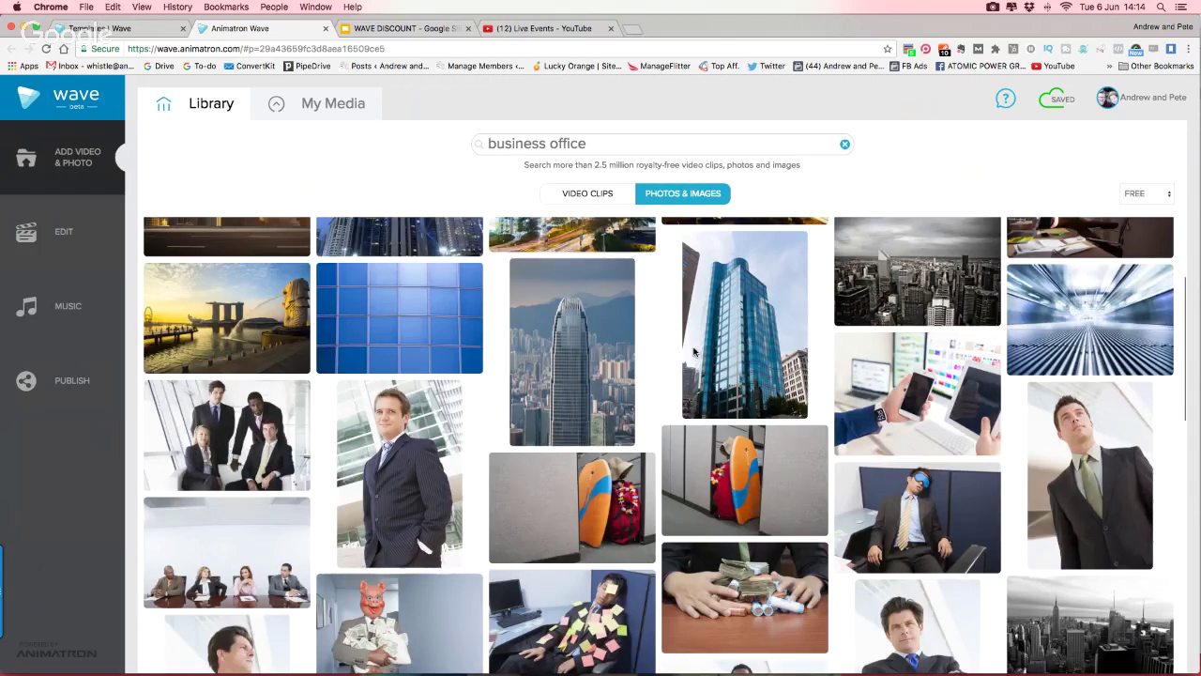
pyautogui.scroll(2, 693, 351)
pyautogui.click(633, 143)
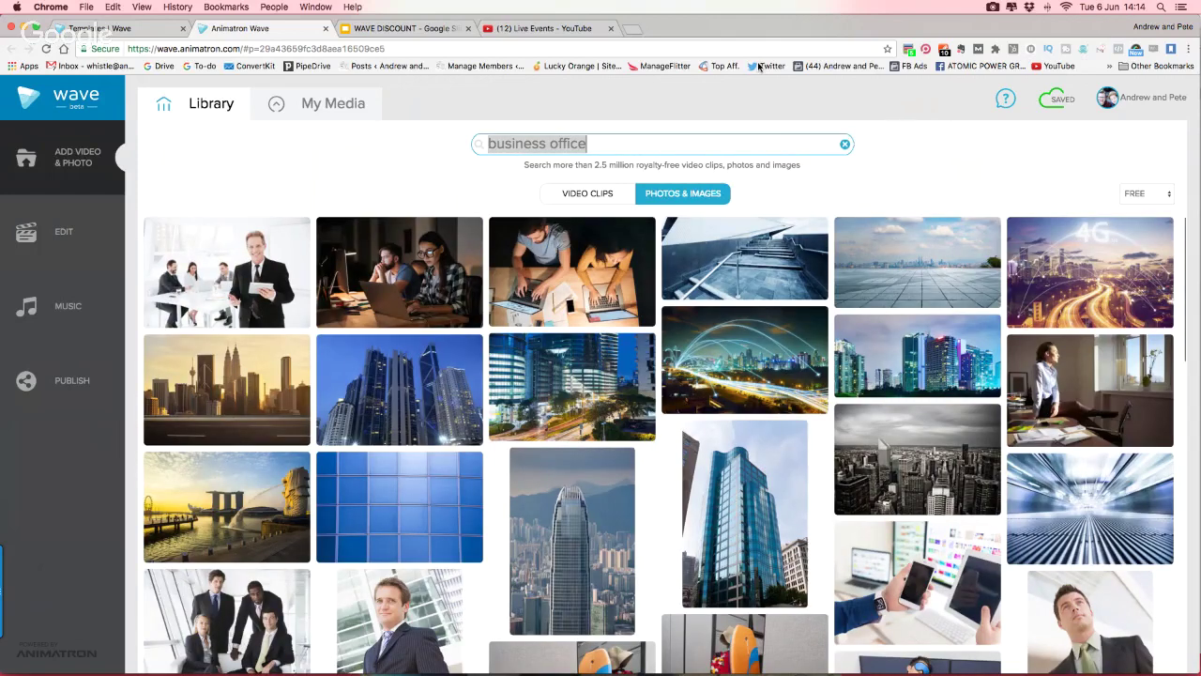
pyautogui.click(313, 104)
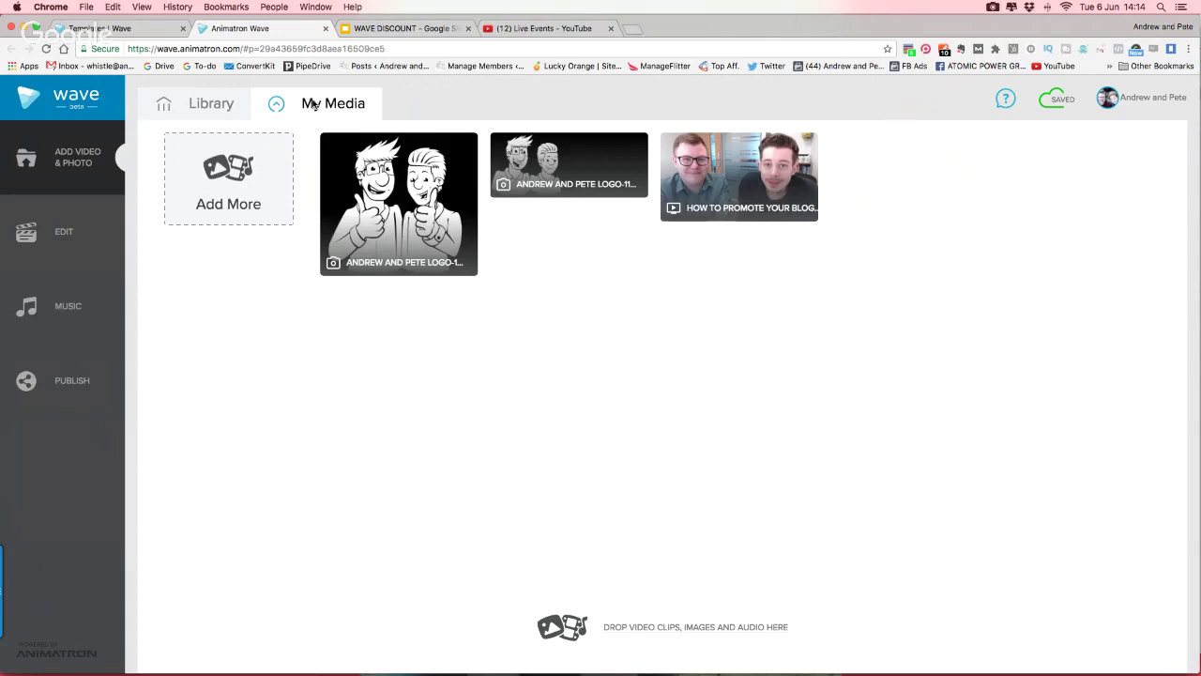
pyautogui.click(211, 103)
# Search stock photos for 'FUN' and add the jumping man at sunset image.
pyautogui.click(628, 144)
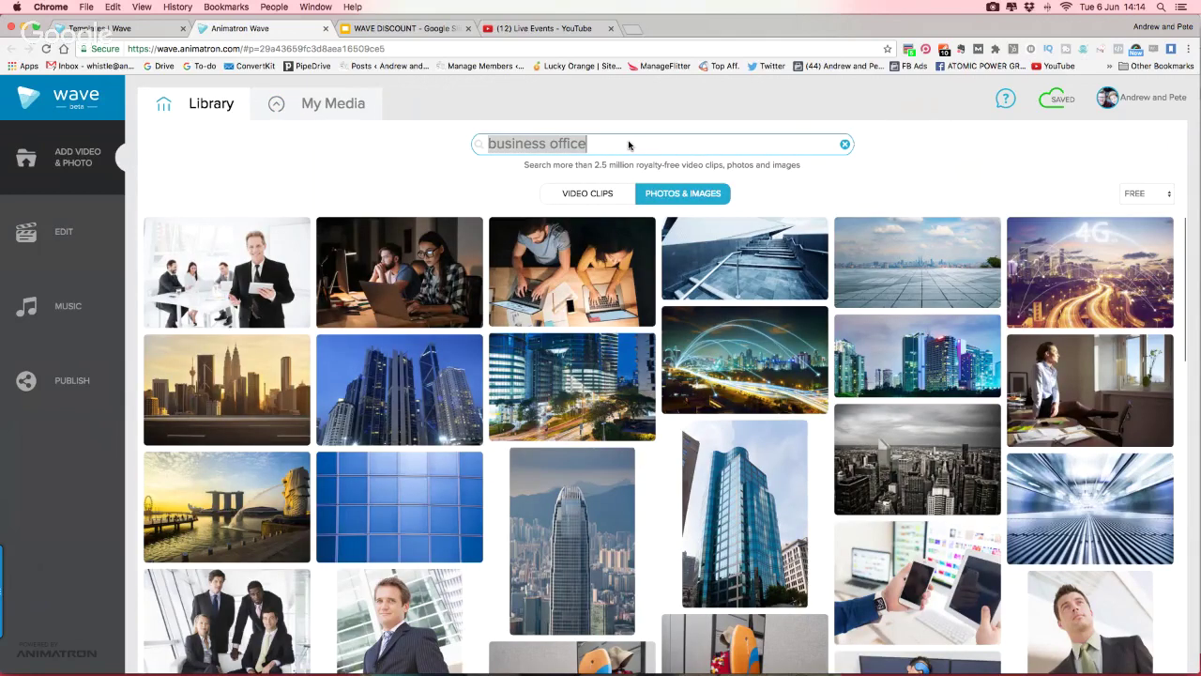
pyautogui.write('FUN')
pyautogui.press('Return')
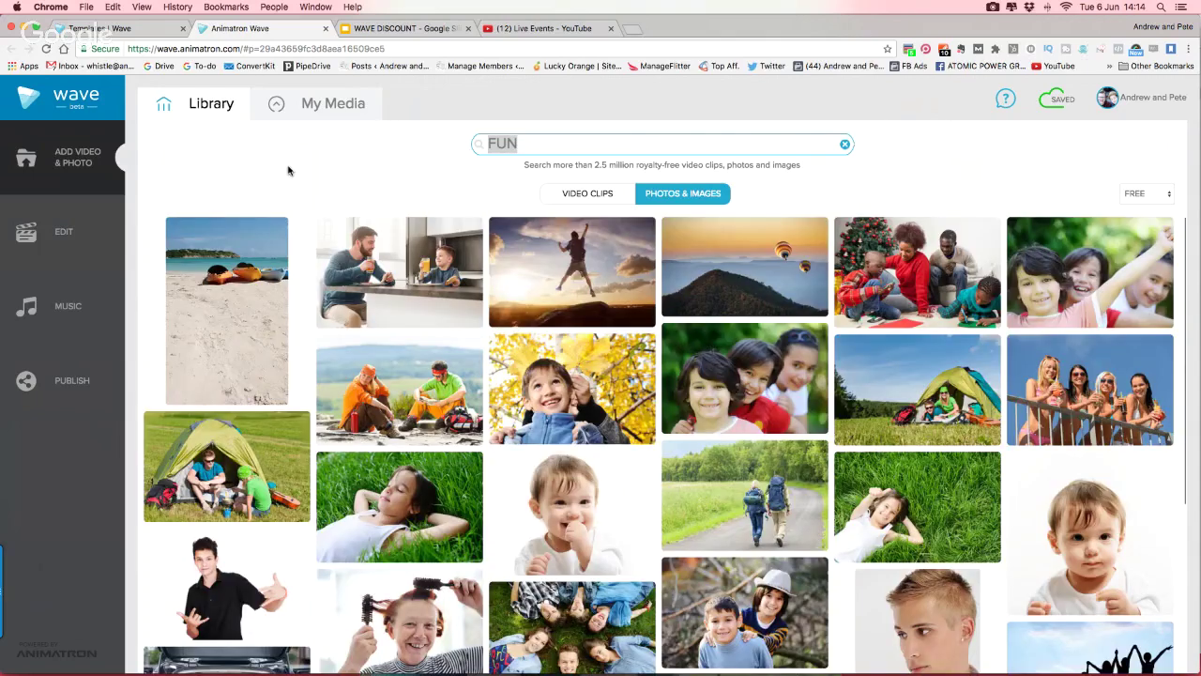
pyautogui.moveTo(572, 272)
pyautogui.click(572, 310)
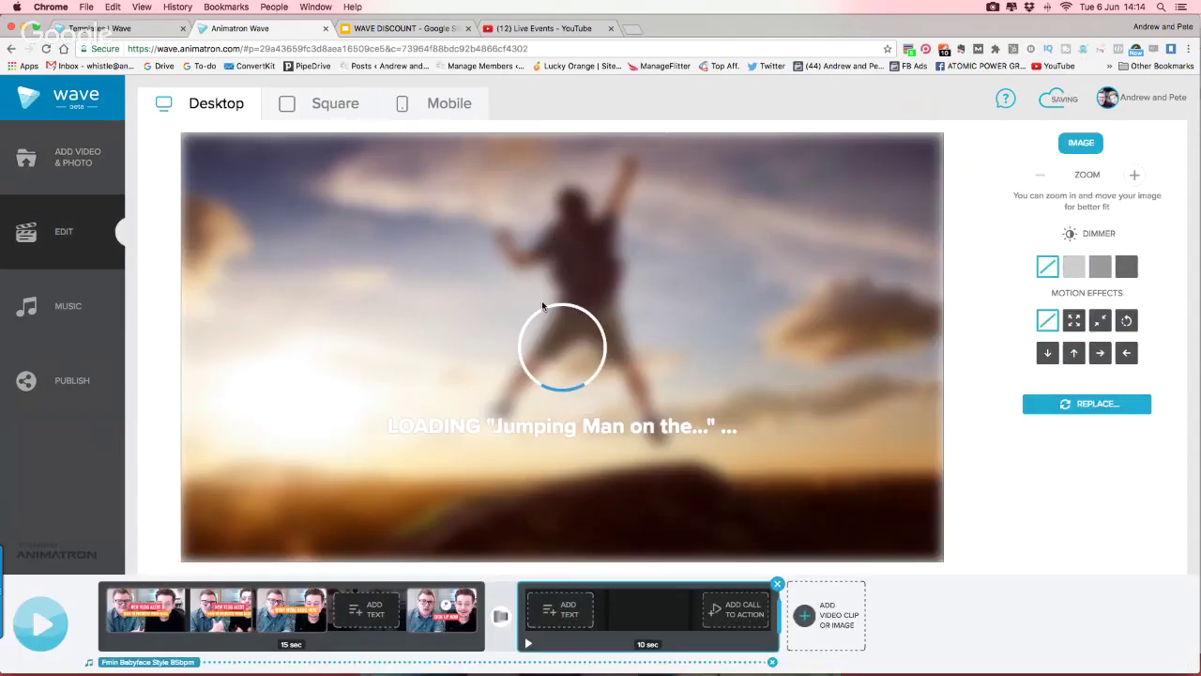
# Give the jumping-man photo a rotate motion effect and add a call-to-action after it.
pyautogui.click(1075, 353)
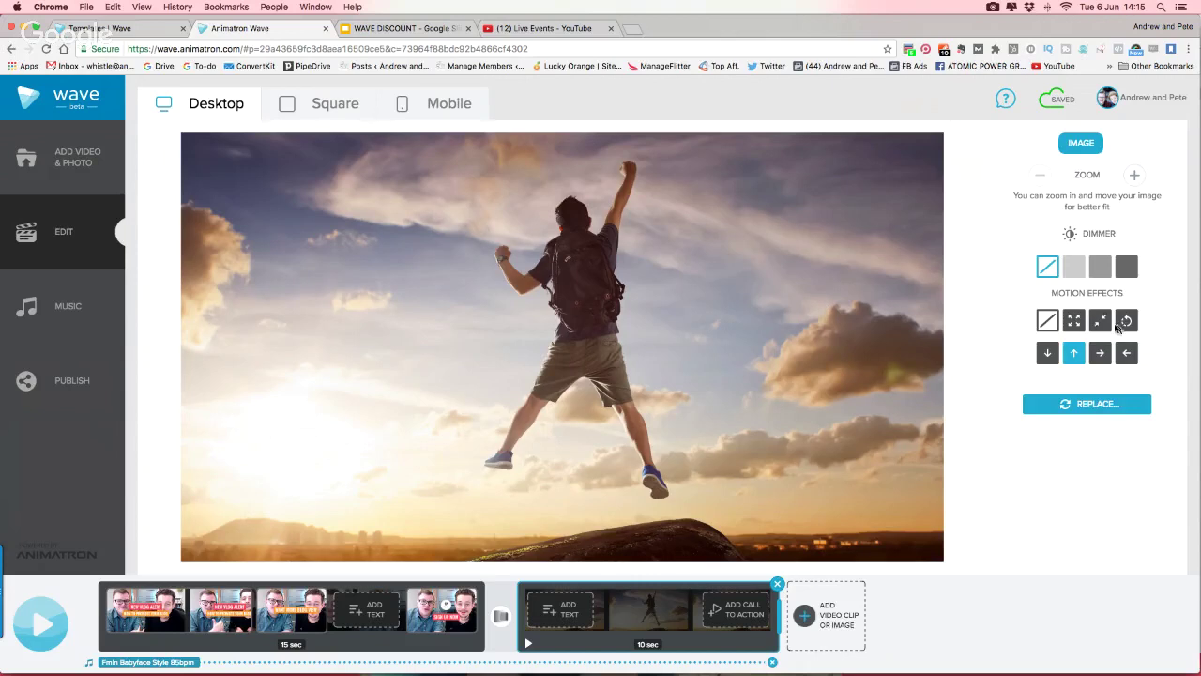
pyautogui.click(1126, 322)
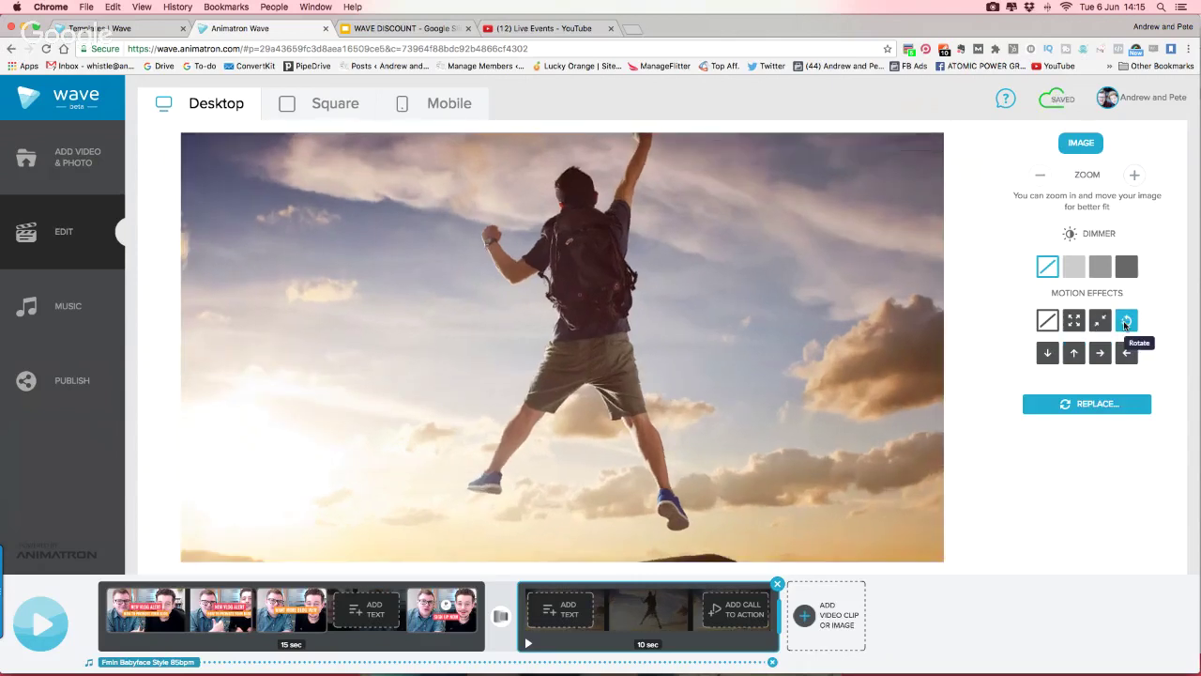
pyautogui.click(716, 626)
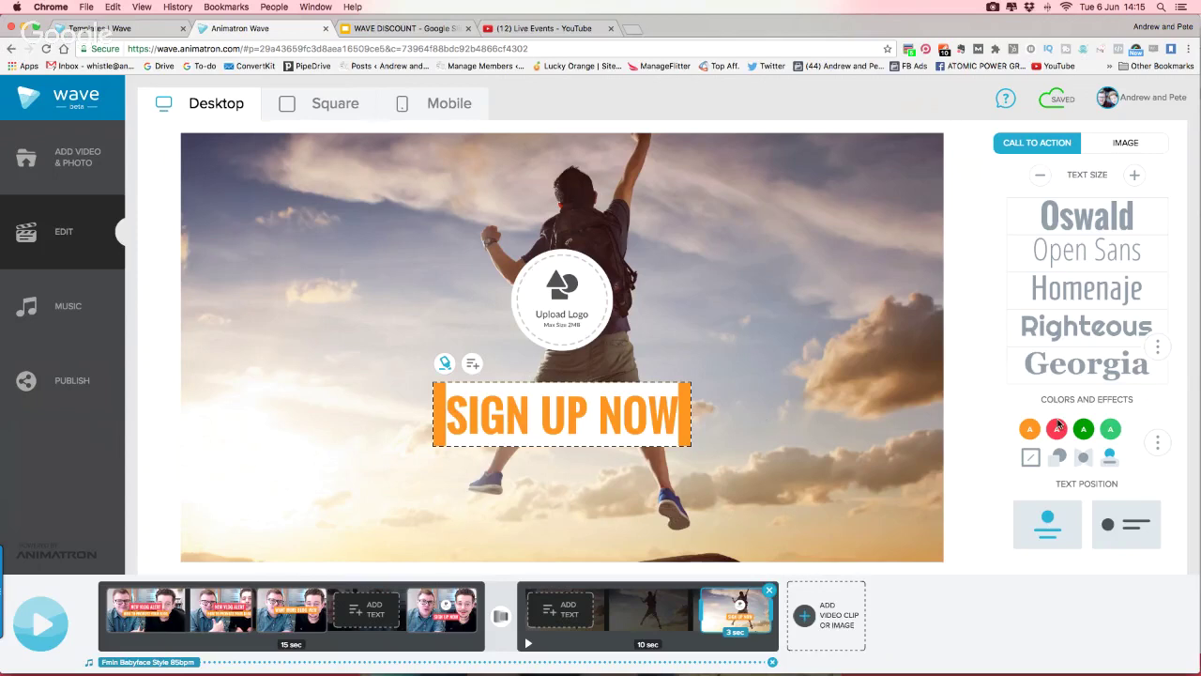
# Change the call-to-action headline to 'WATCH ON YOUTUBE:'.
pyautogui.write('Watch')
pyautogui.press('BackSpace')
pyautogui.press('BackSpace')
pyautogui.press('BackSpace')
pyautogui.press('BackSpace')
pyautogui.write('at')
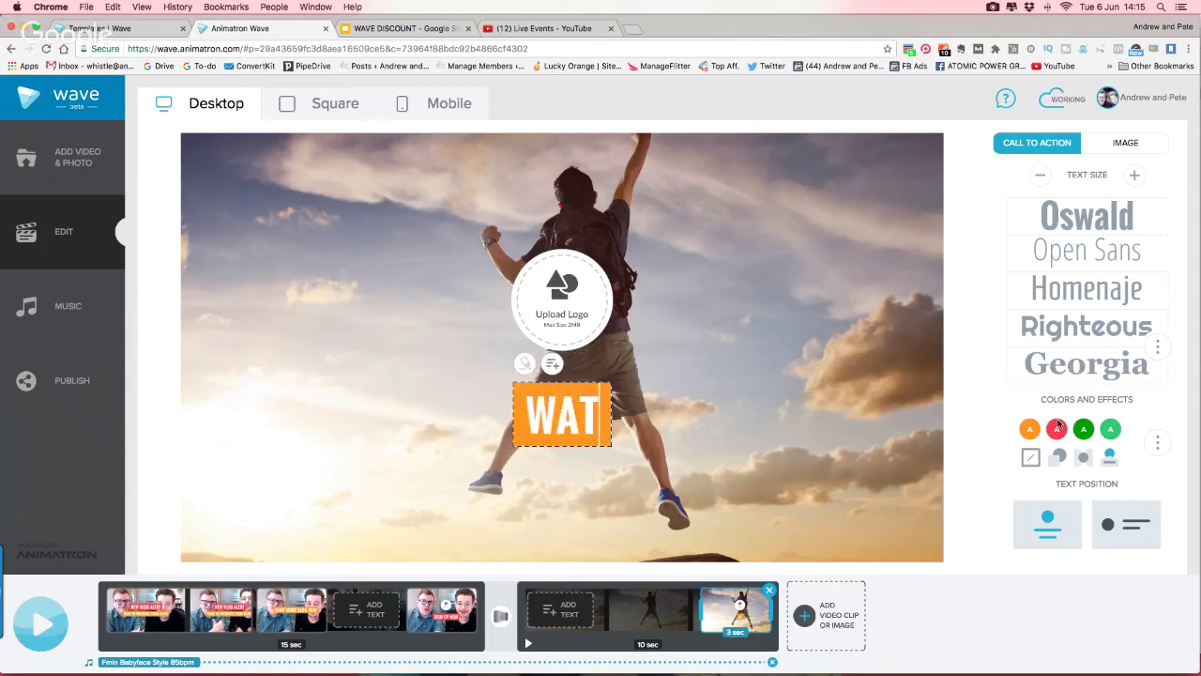
pyautogui.write('ch on your')
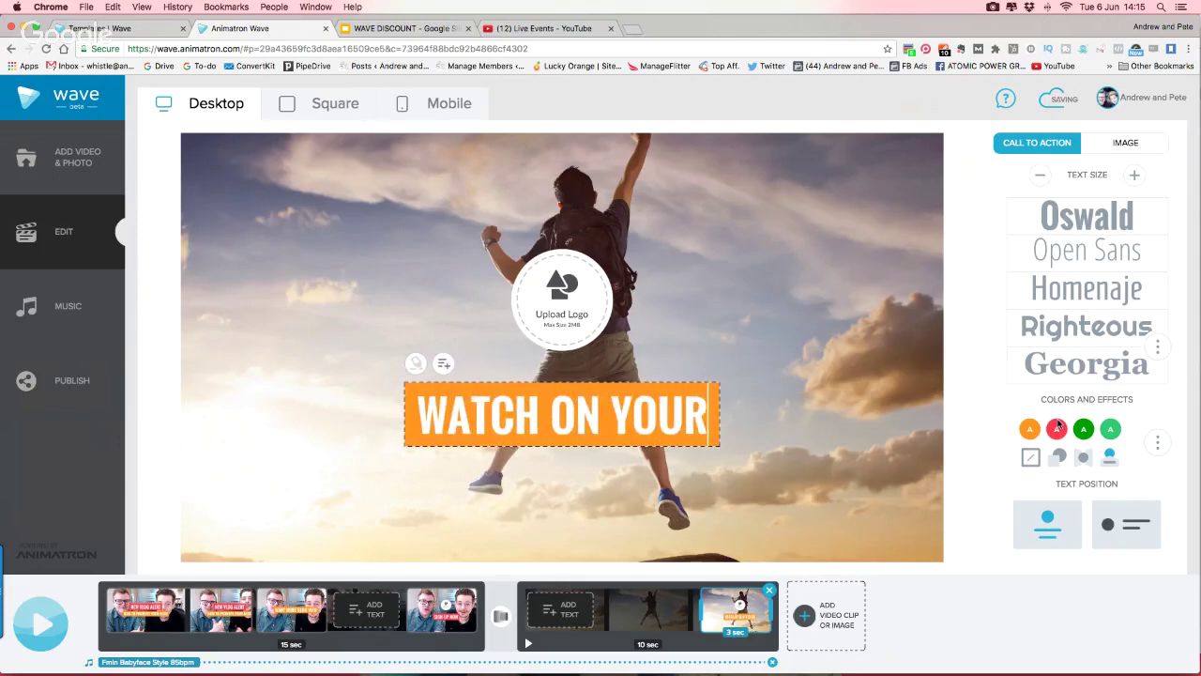
pyautogui.write('tube')
pyautogui.press('BackSpace')
pyautogui.press('BackSpace')
pyautogui.press('BackSpace')
pyautogui.press('BackSpace')
pyautogui.press('BackSpace')
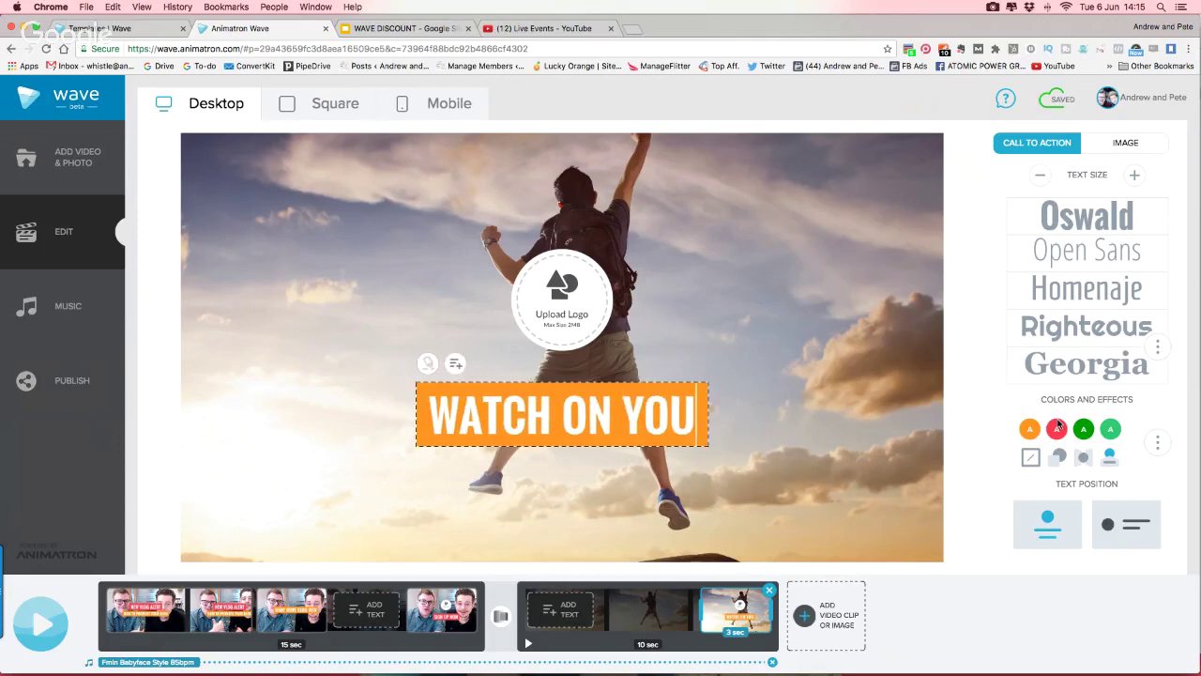
pyautogui.write('tube')
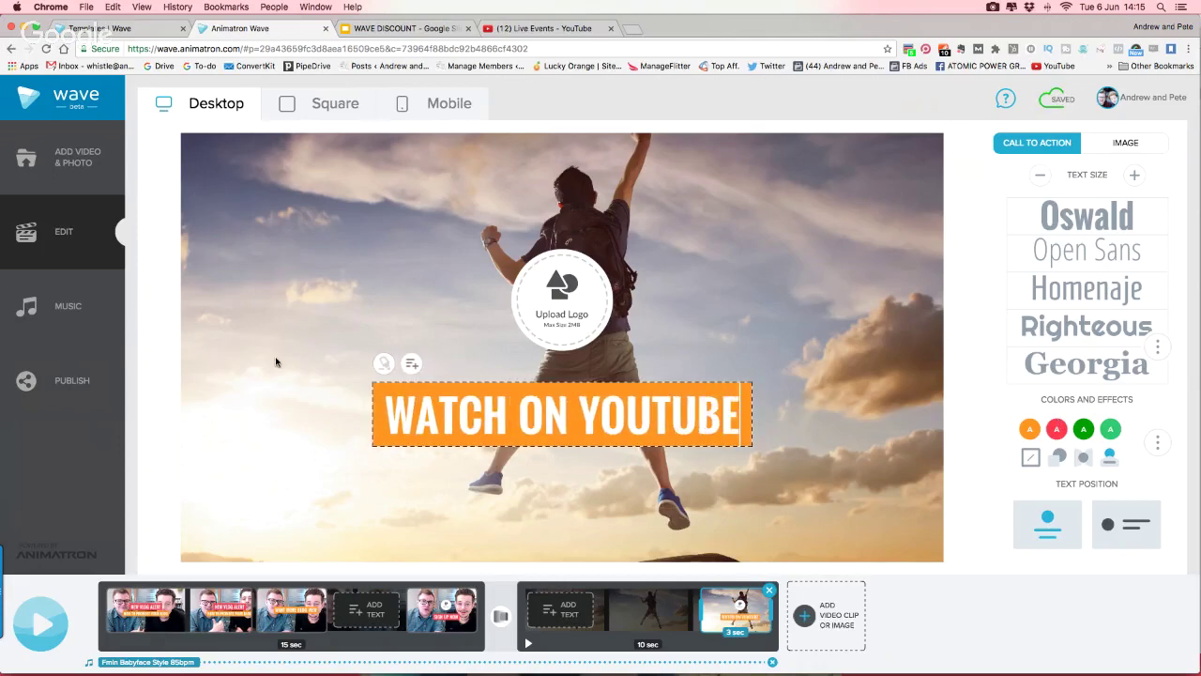
pyautogui.write(':')
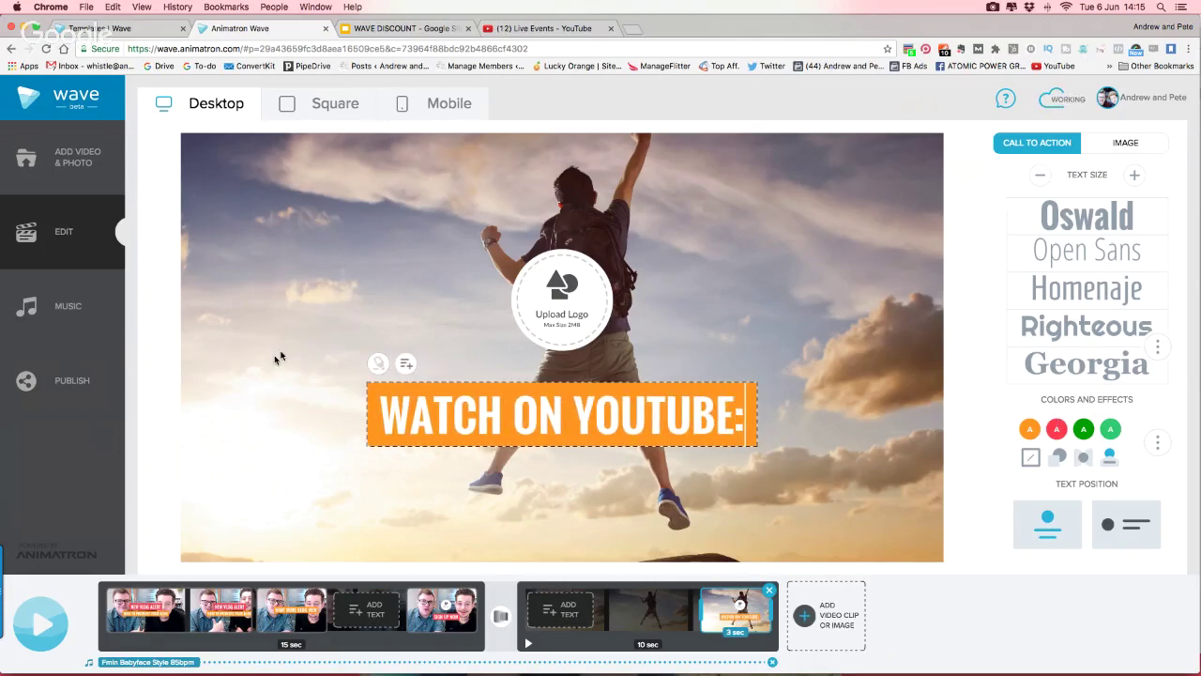
# Add the channel's YouTube address as a red, one-line Oswald subtitle below the headline.
pyautogui.click(406, 364)
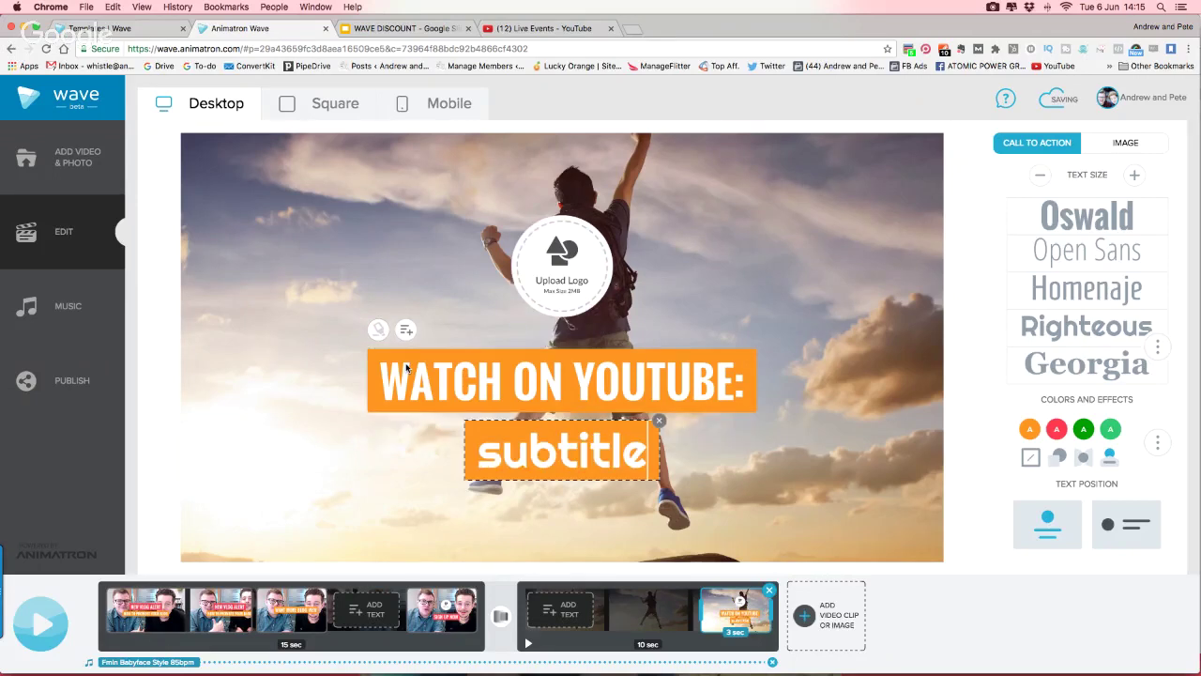
pyautogui.press('BackSpace')
pyautogui.write('YOUTUBE')
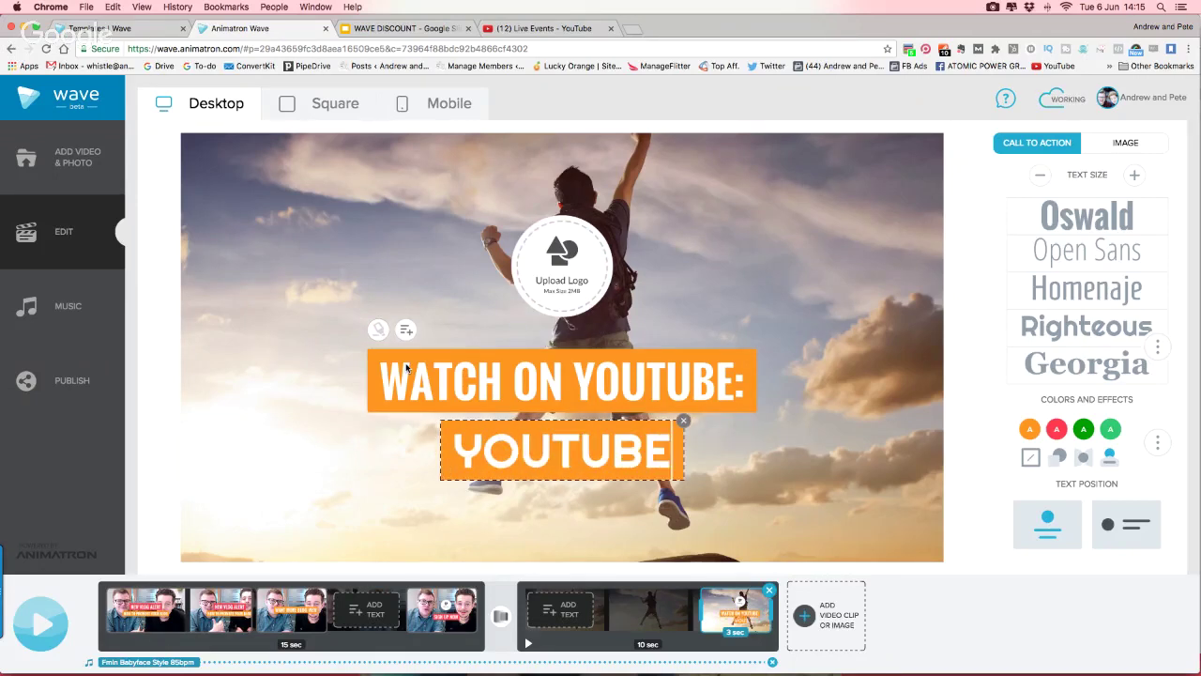
pyautogui.write('.COM/ANDRE')
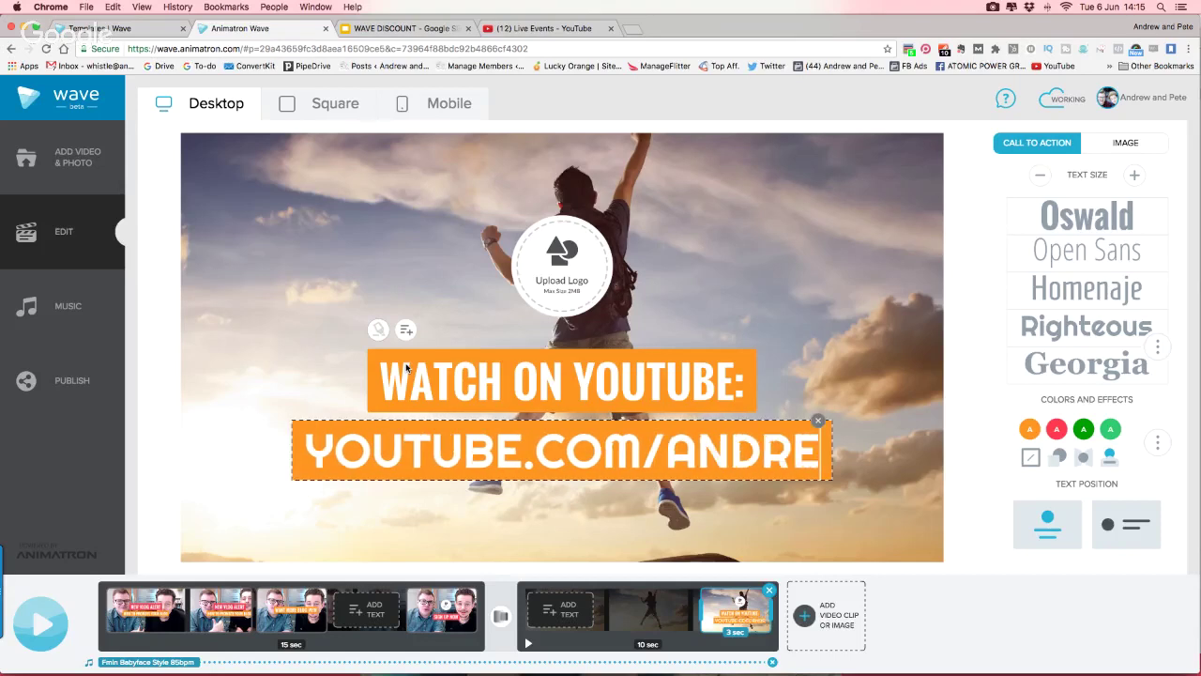
pyautogui.write('WANDP')
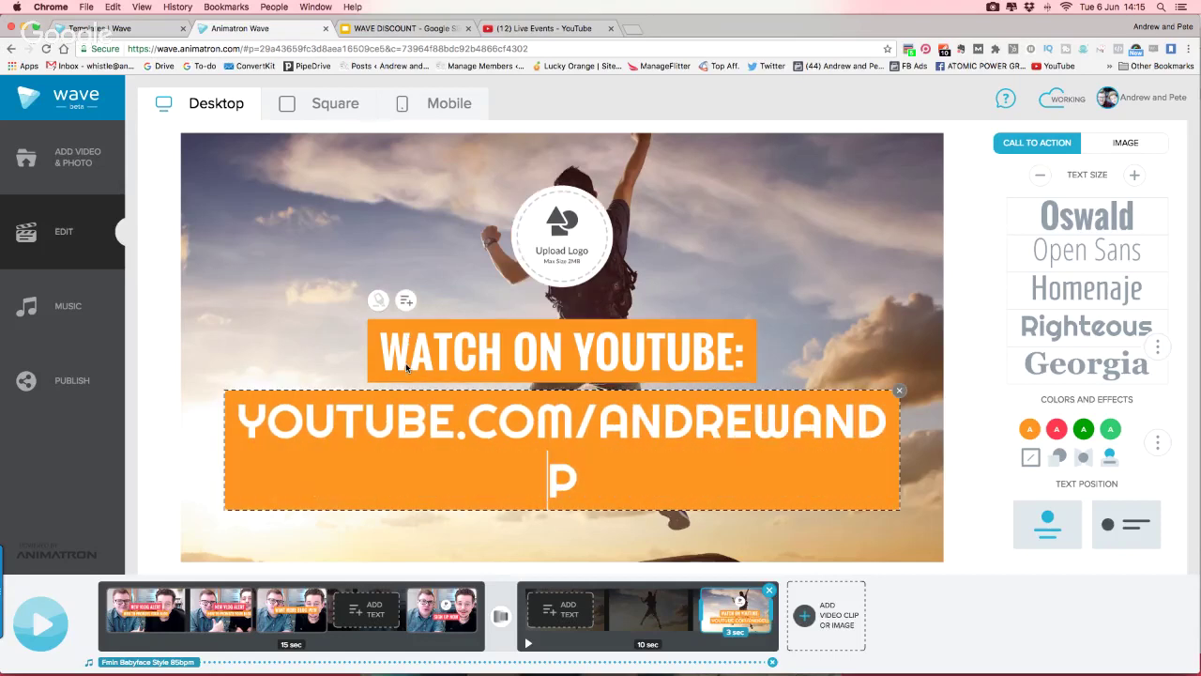
pyautogui.write('ETETV')
pyautogui.hotkey('ctrl', 'a')
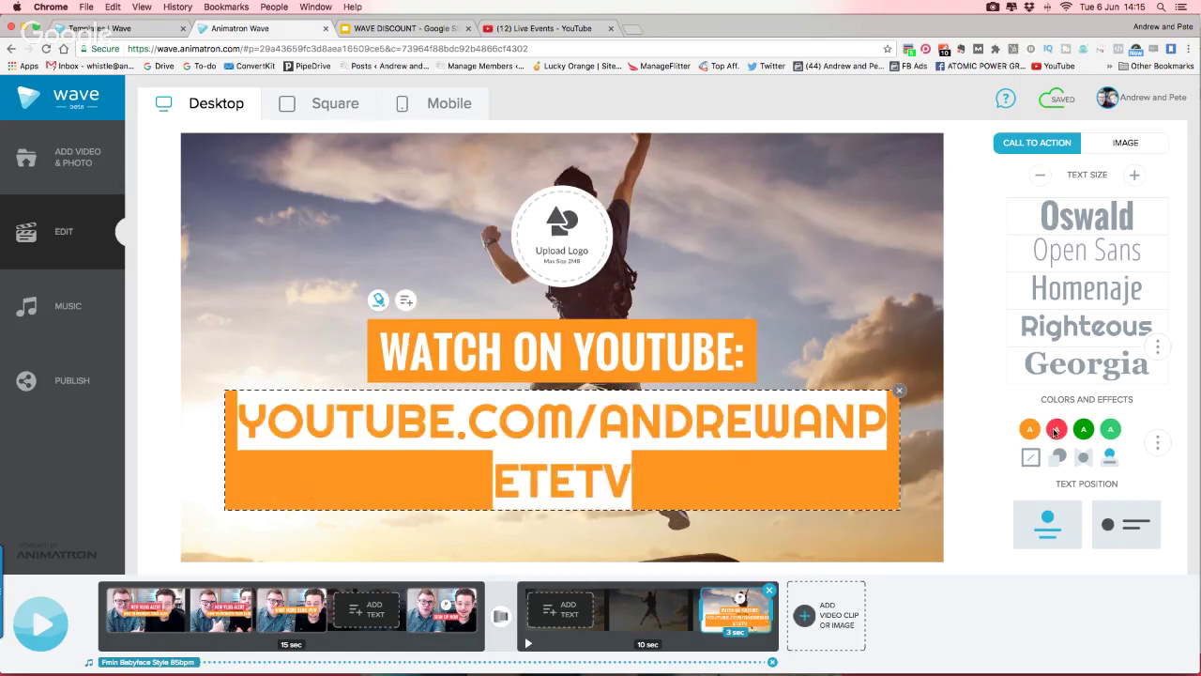
pyautogui.click(1055, 431)
pyautogui.click(1041, 175)
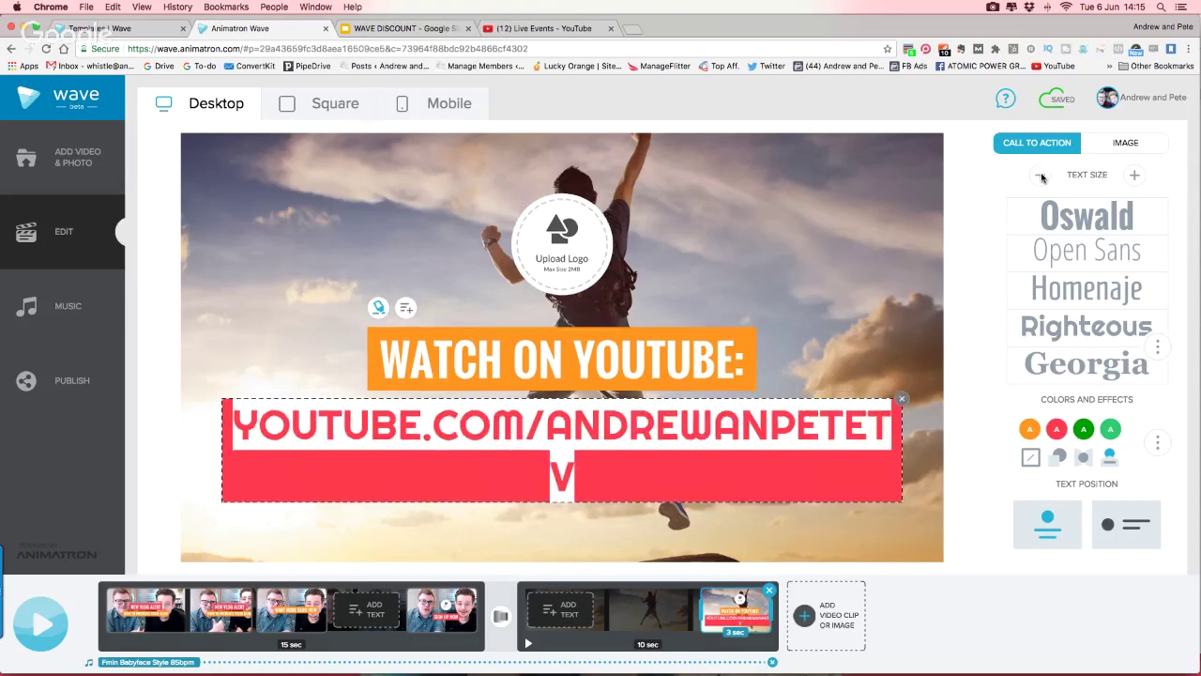
pyautogui.click(1042, 177)
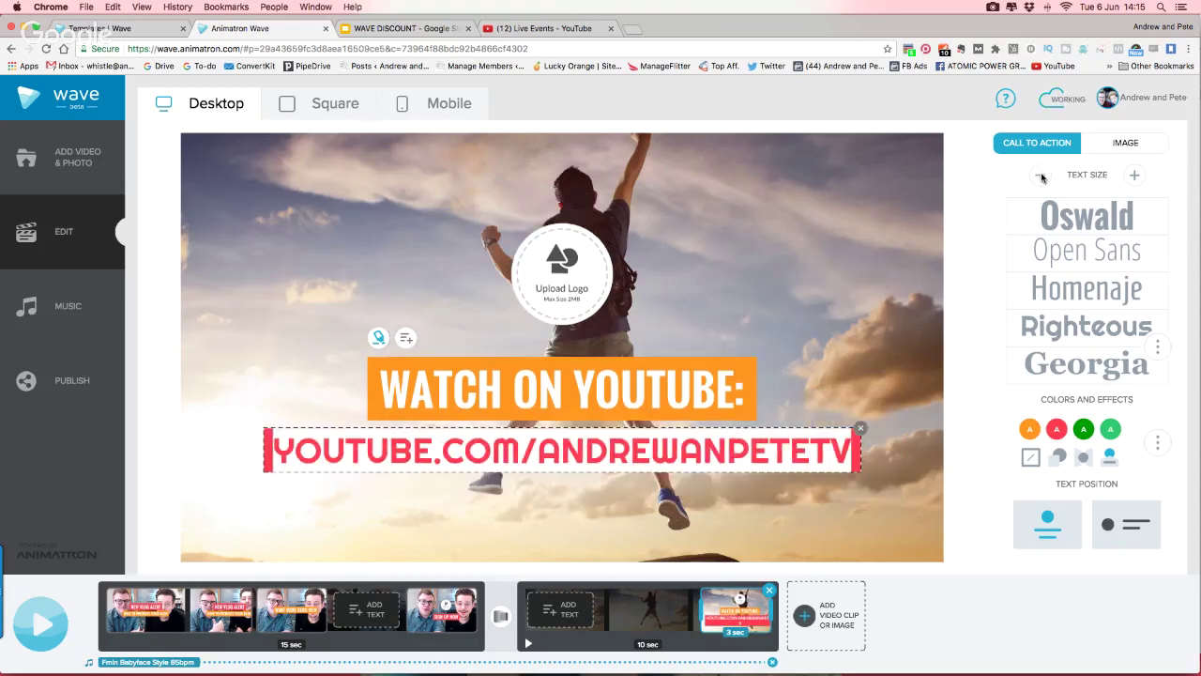
pyautogui.click(1063, 232)
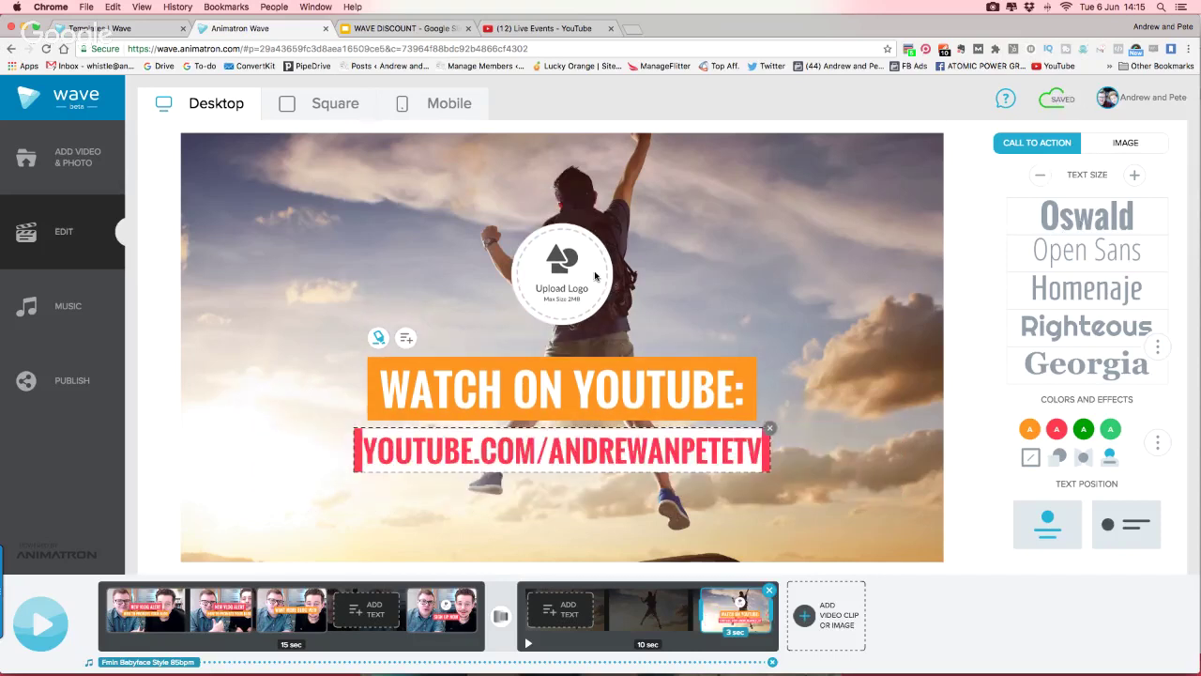
pyautogui.click(563, 274)
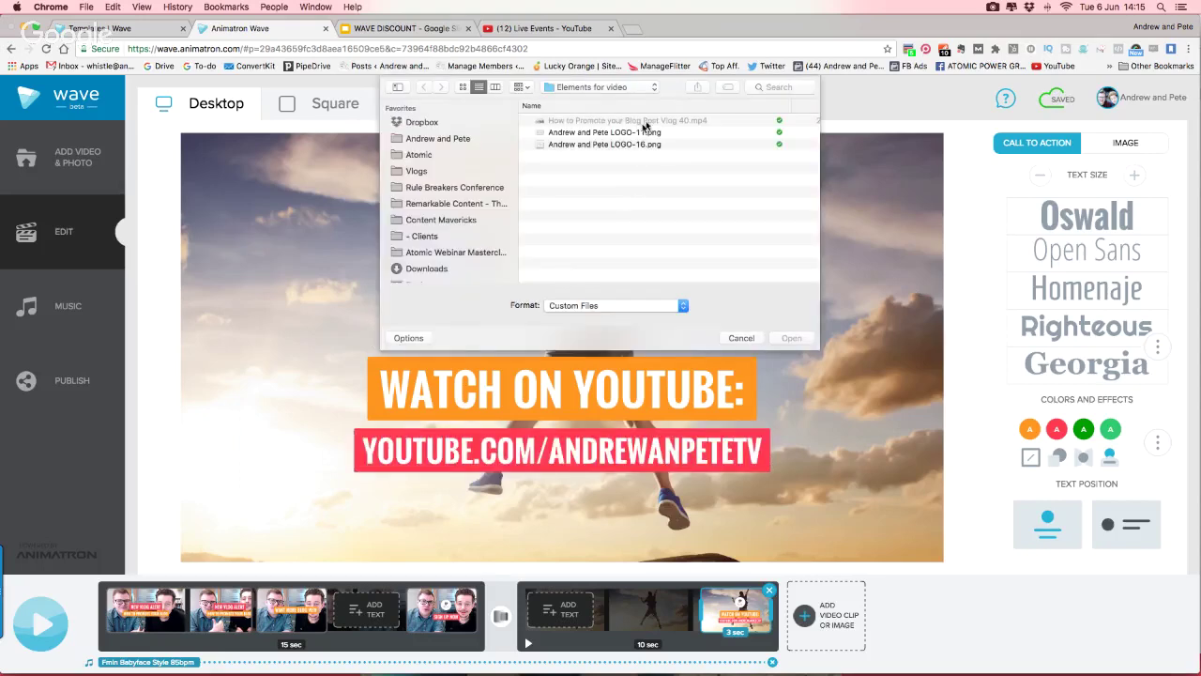
# Preview the two logo files and choose the cartoon logo.
pyautogui.click(647, 132)
pyautogui.press('space')
pyautogui.press('space')
pyautogui.click(644, 146)
pyautogui.press('space')
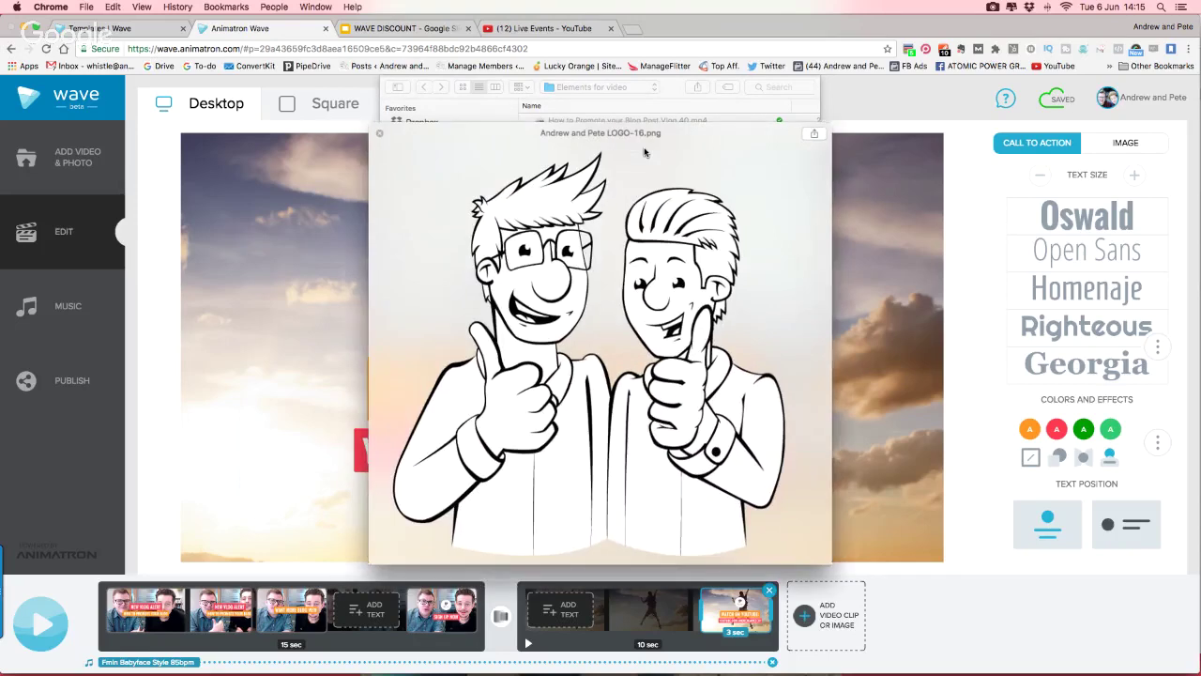
pyautogui.press('space')
# Upload the cartoon logo to the end slide and trim the end scene to 4.5 seconds.
pyautogui.click(797, 333)
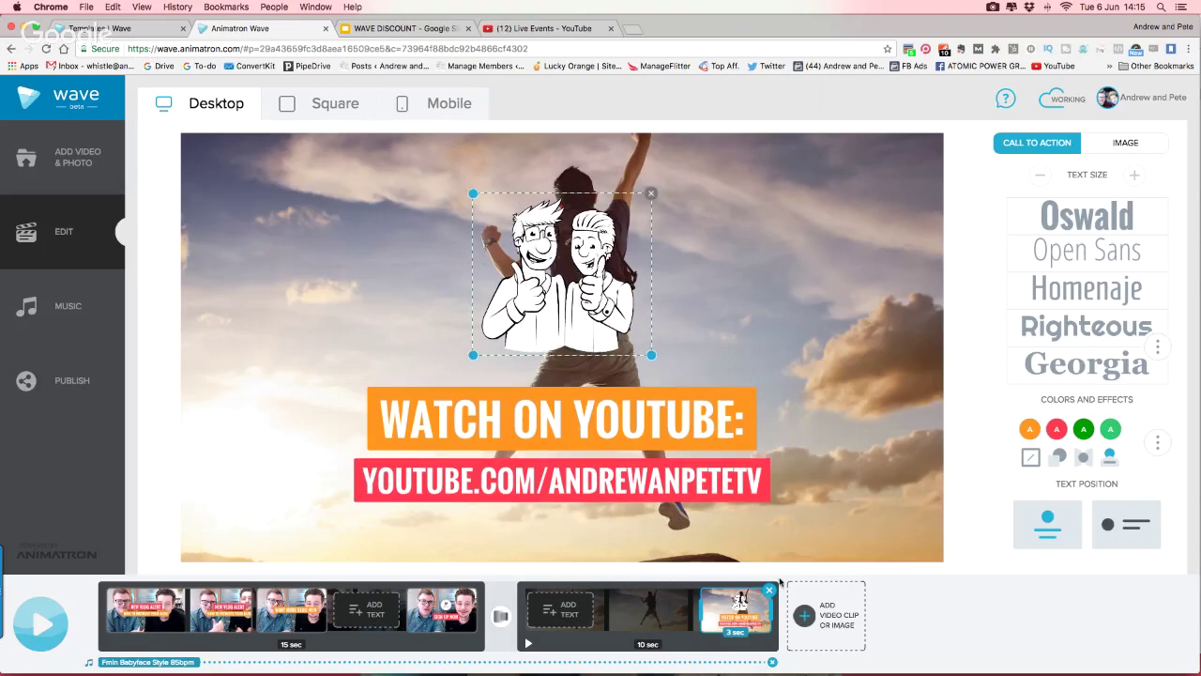
pyautogui.click(641, 627)
pyautogui.moveTo(782, 620)
pyautogui.mouseDown()
pyautogui.moveTo(597, 613)
pyautogui.moveTo(640, 614)
pyautogui.mouseUp()
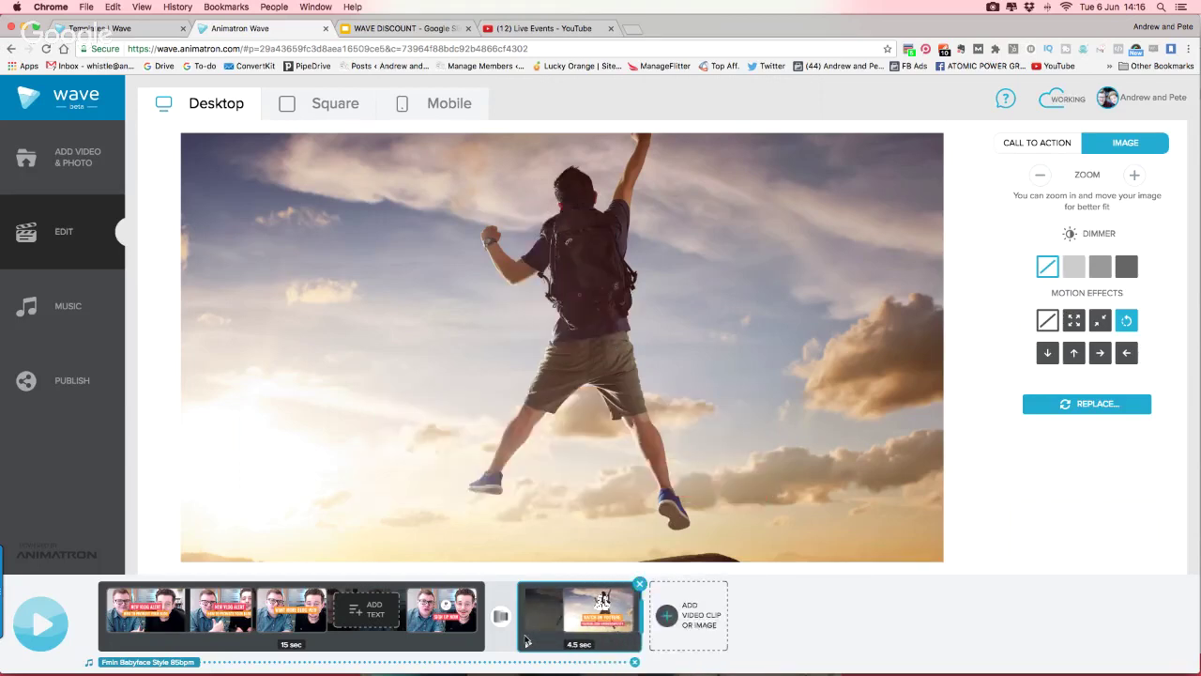
# Switch the jumping-man photo's motion to an upward drift, previewing the end scene before and after.
pyautogui.click(528, 643)
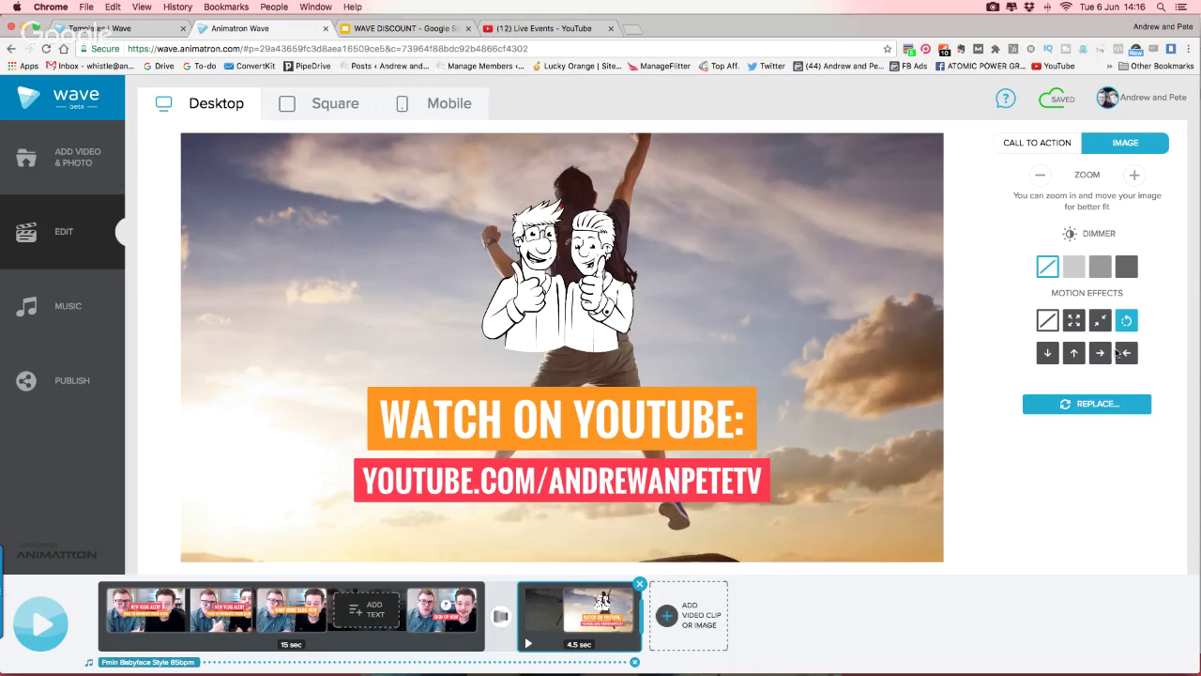
pyautogui.click(1074, 352)
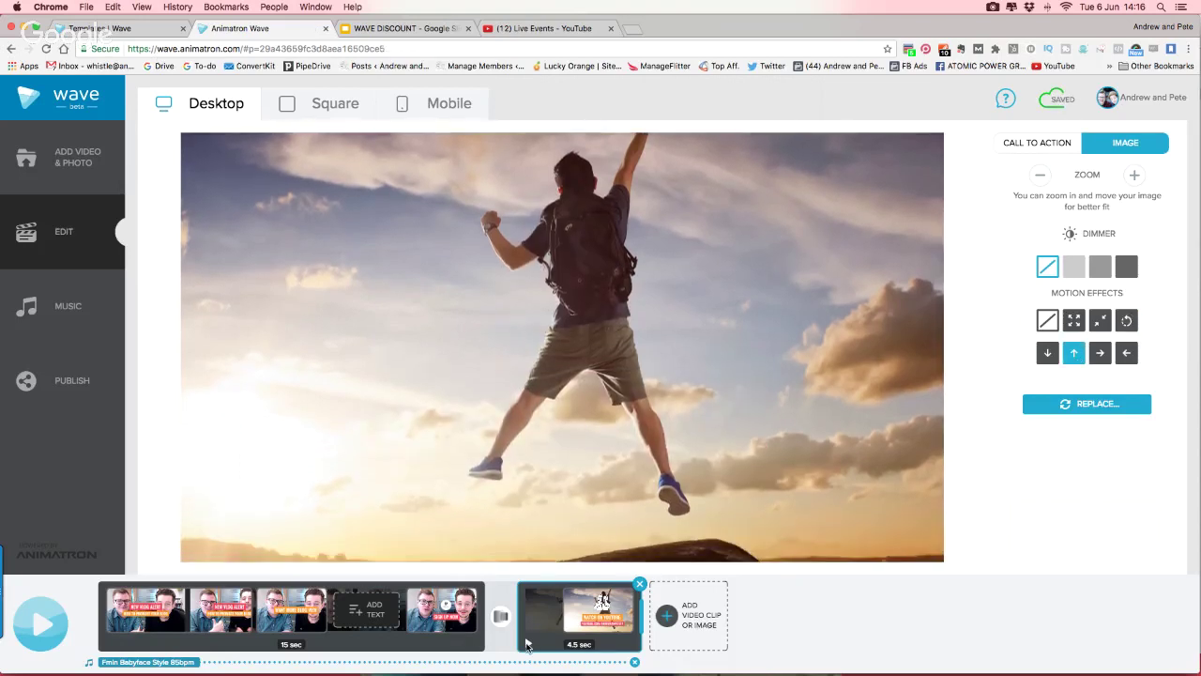
pyautogui.click(529, 644)
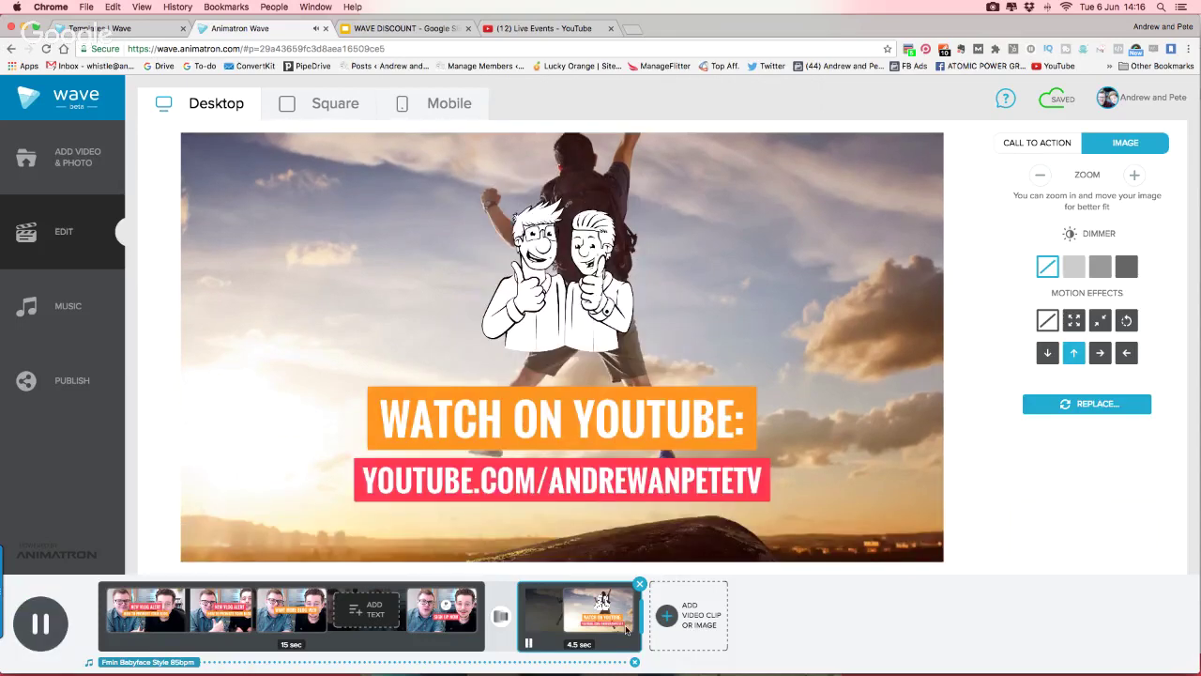
# Replace the Cross Dissolve into the end slide with the Entrance transition.
pyautogui.click(502, 618)
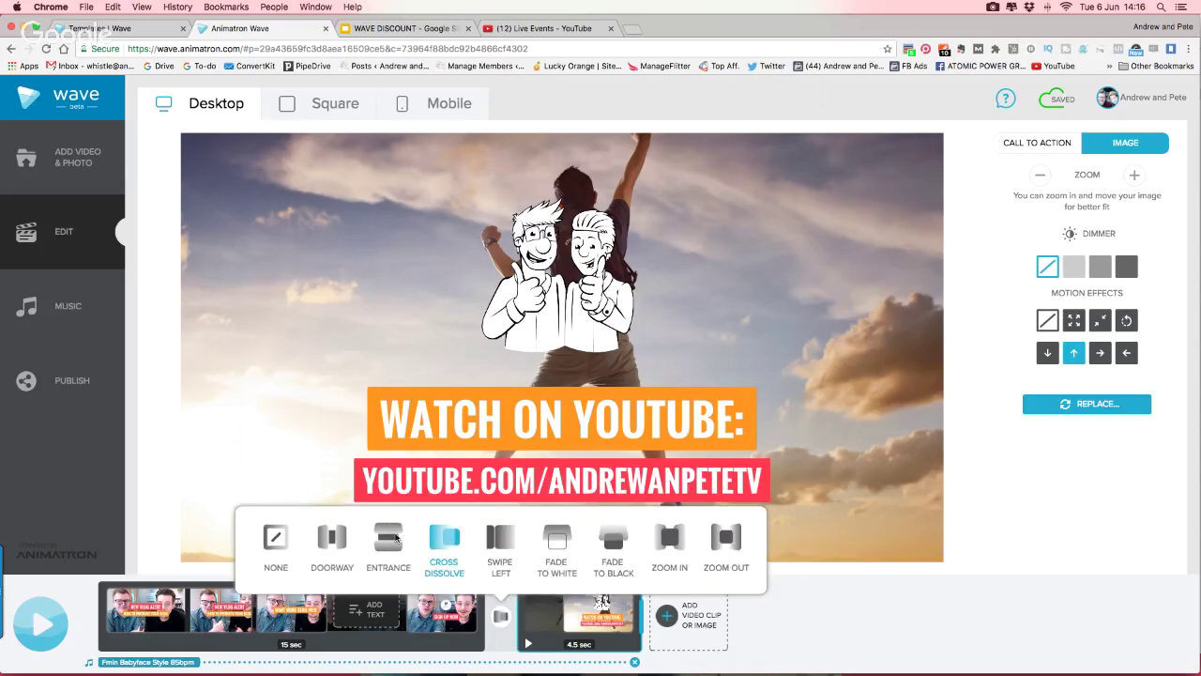
pyautogui.click(396, 539)
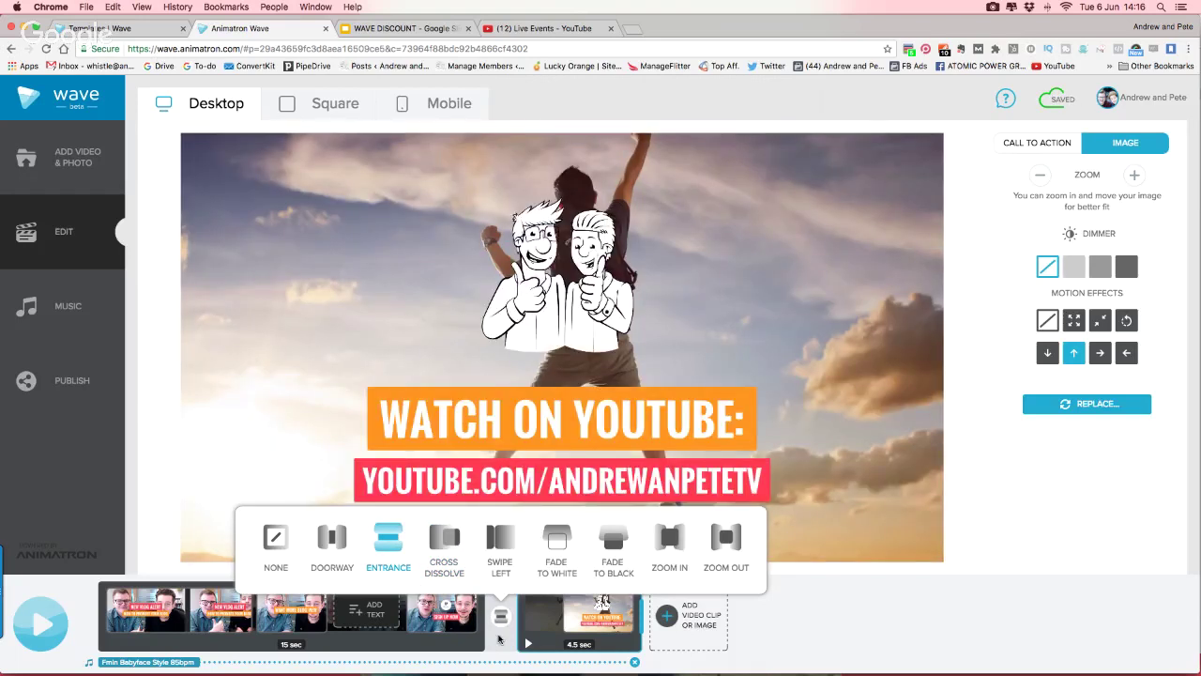
pyautogui.click(498, 638)
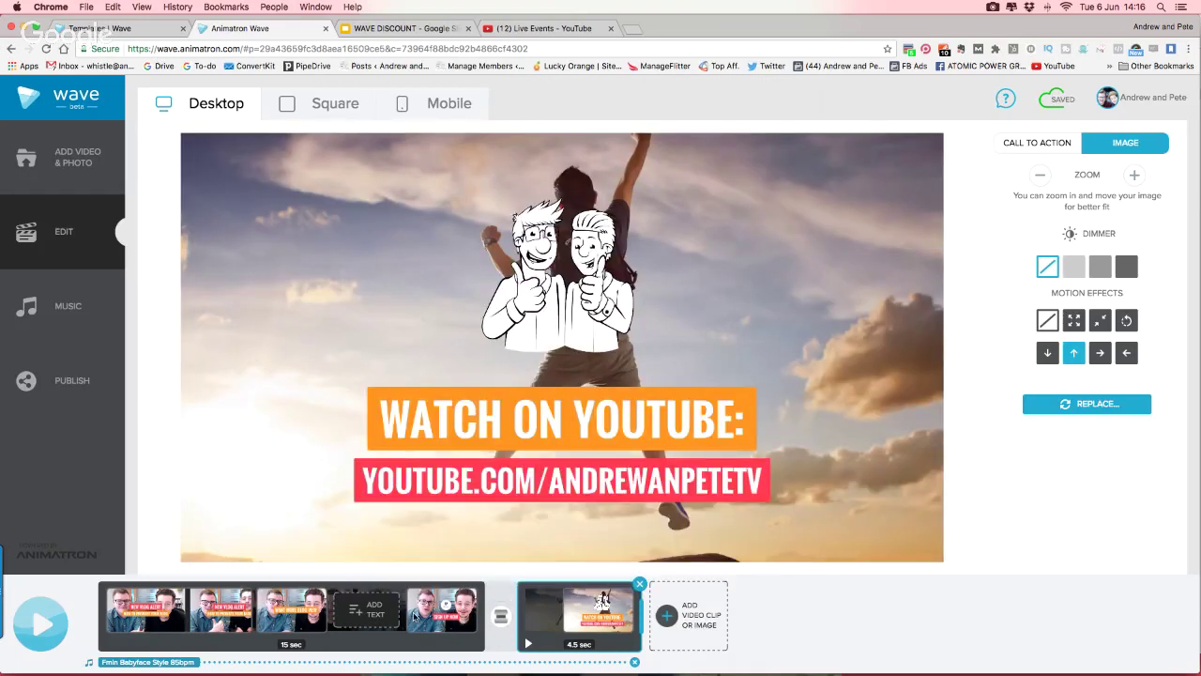
pyautogui.click(58, 624)
# Play the complete promo from the start, then stop playback.
pyautogui.click(59, 624)
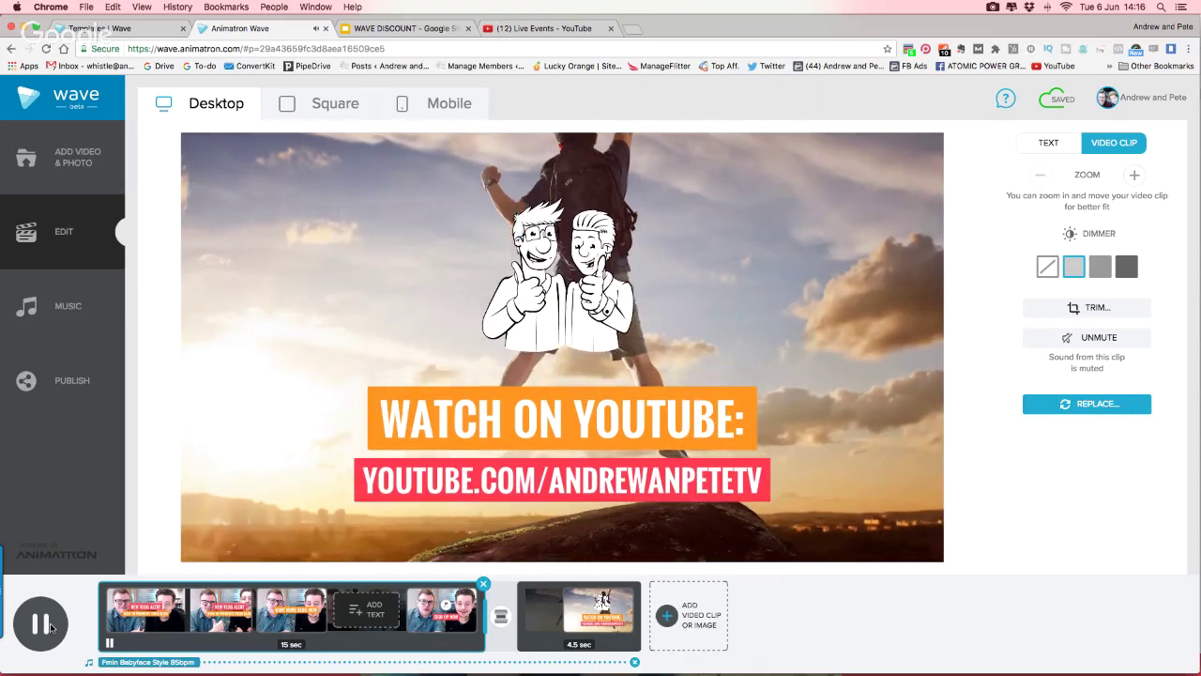
pyautogui.click(42, 624)
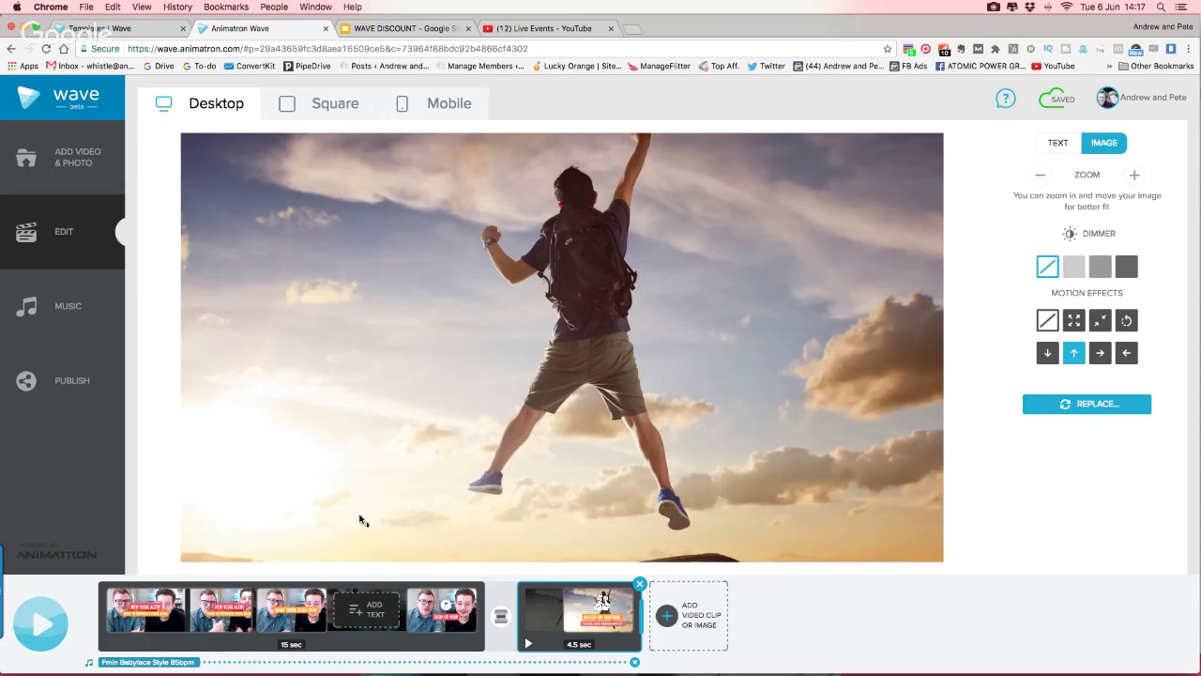
pyautogui.click(428, 35)
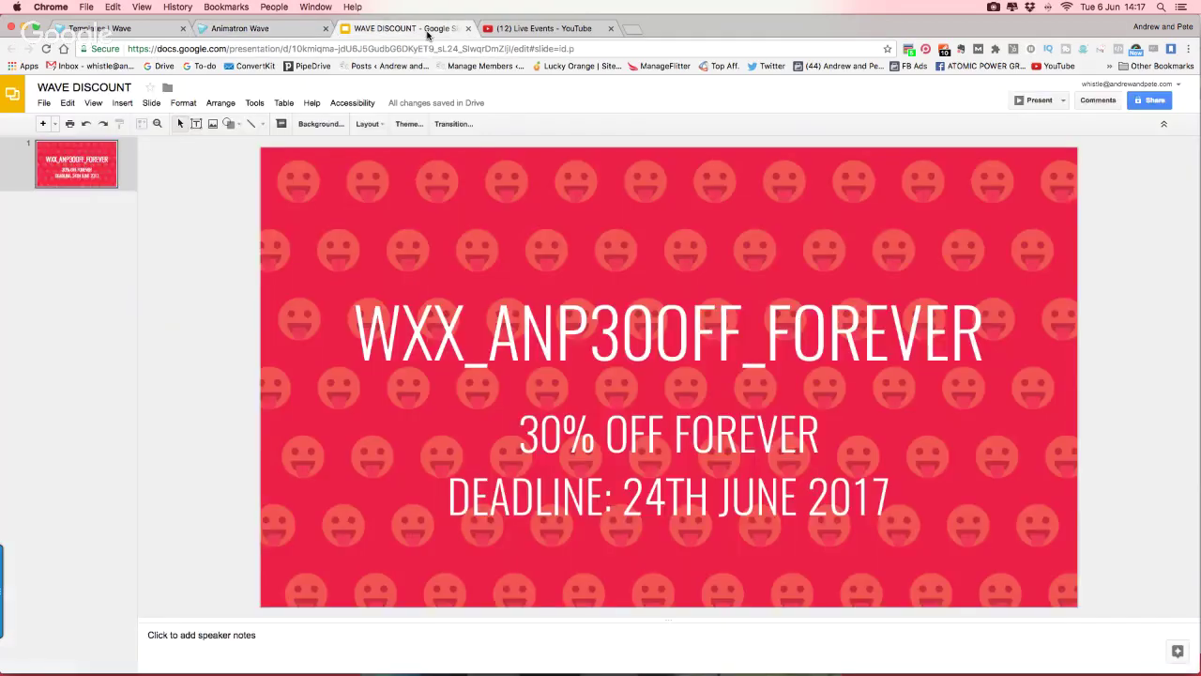